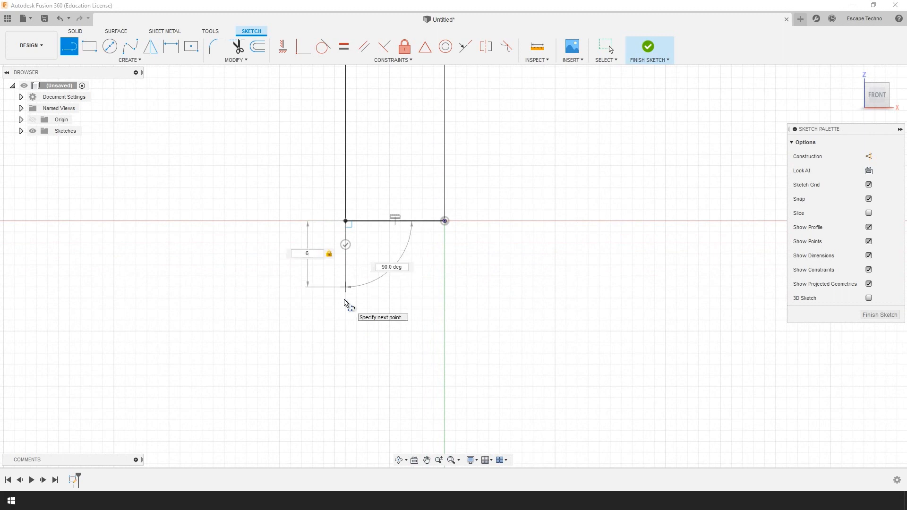
Draw the profile's thin lower wall with lines 6 mm down, 0.6 mm across and 4.5 mm up, then across to the vertical axis
key("Return")
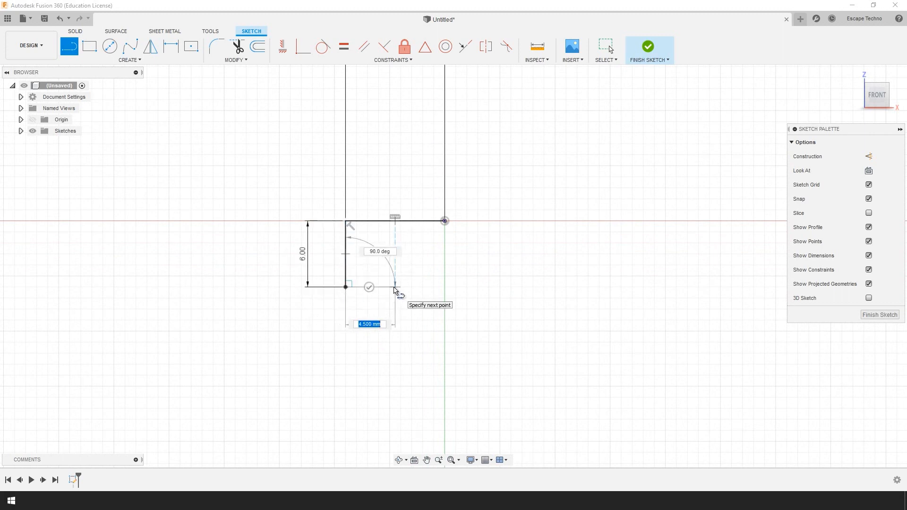
type("0.6")
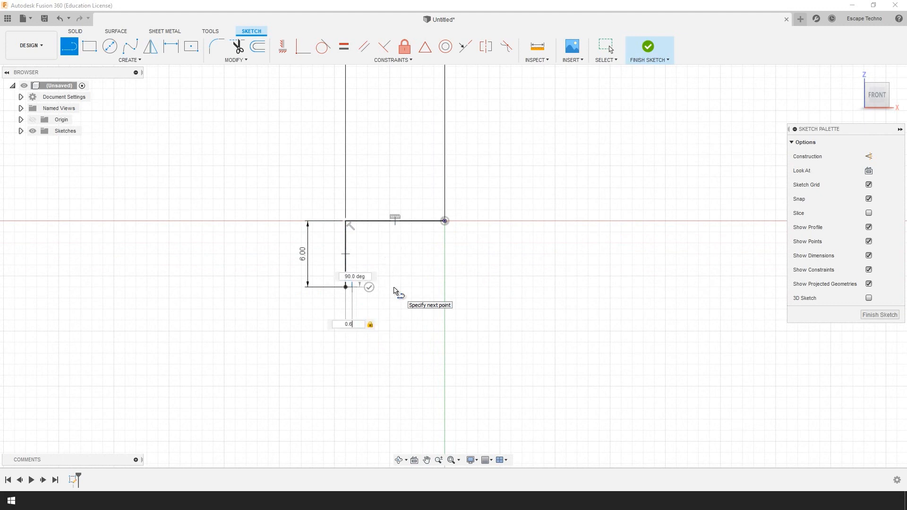
key("Return")
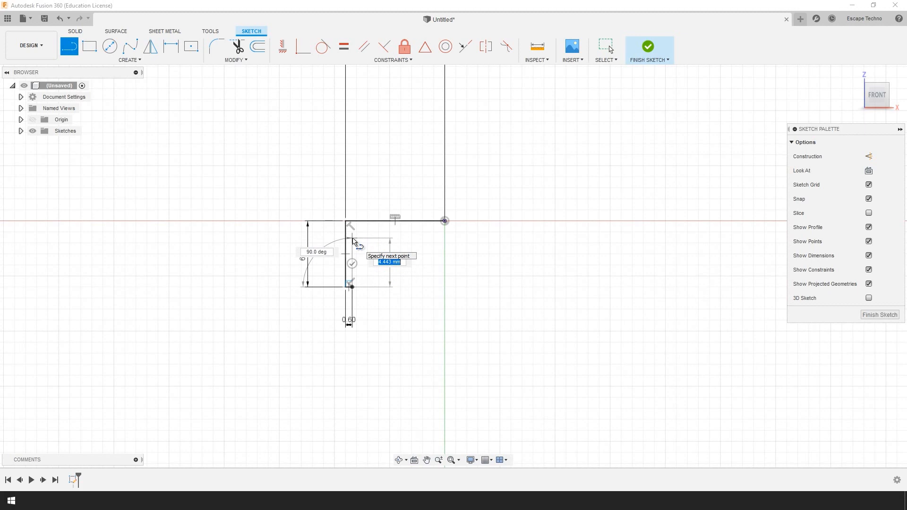
type("4")
key("Tab")
type(".5")
key("Return")
left_click(444, 238)
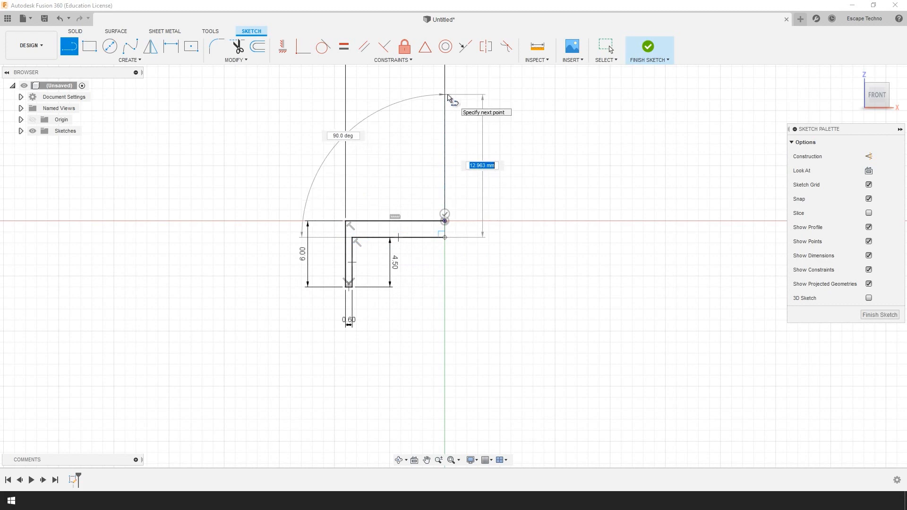
Add a 17 mm vertical line up along the axis and a 7.5 mm horizontal top line back from it
type("17")
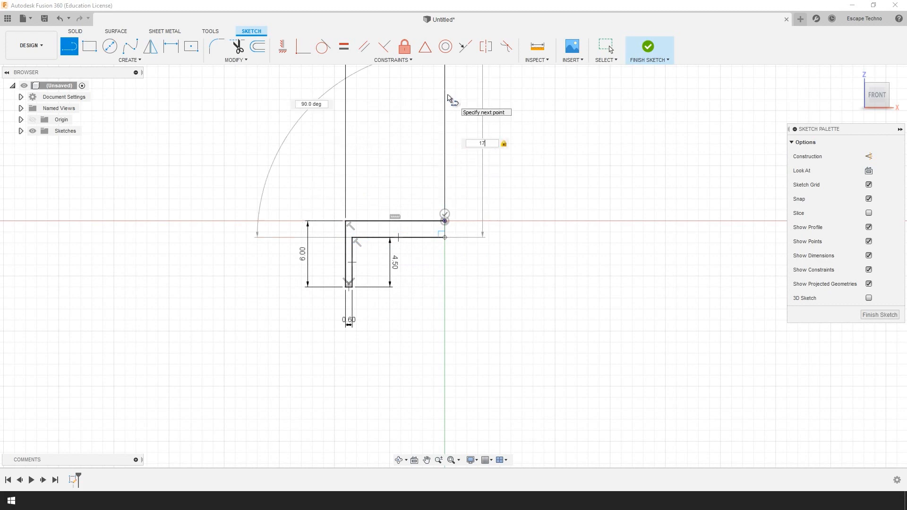
key("Return")
scroll(476, 284, "down", 3)
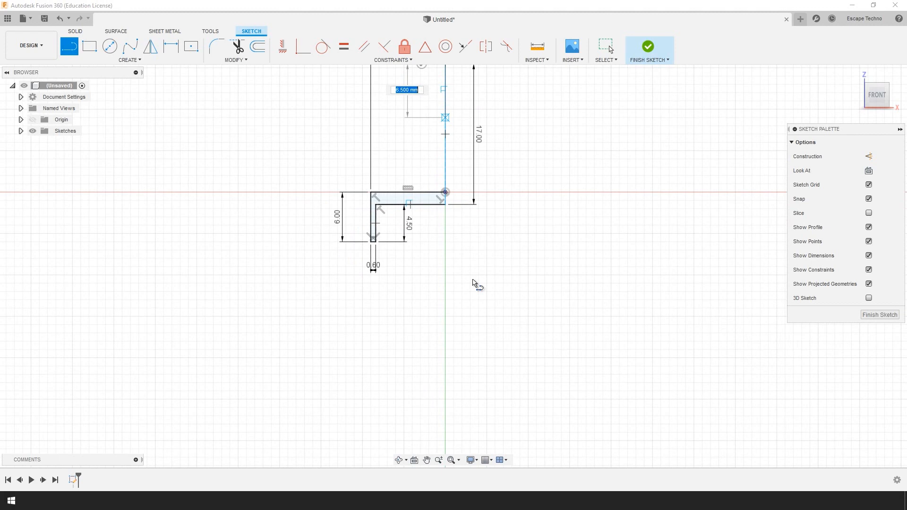
scroll(463, 192, "up", 2)
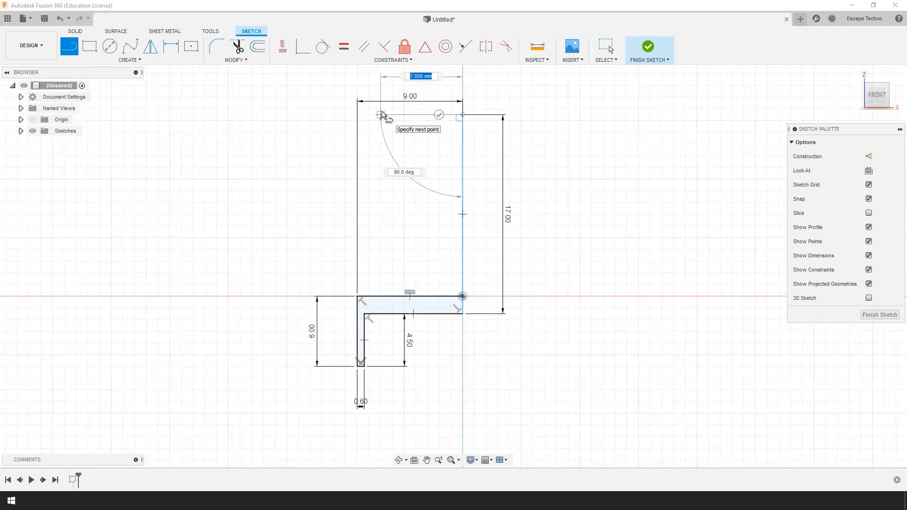
type("4")
key("Tab")
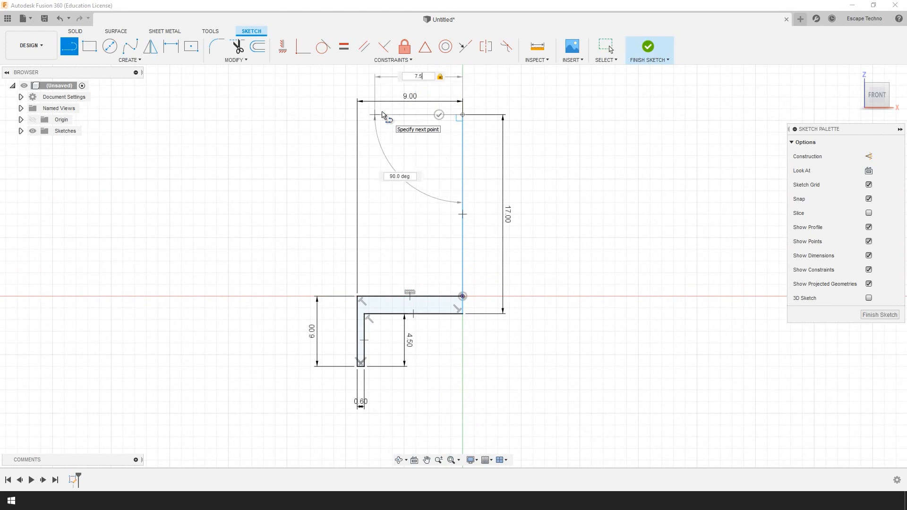
key("Return")
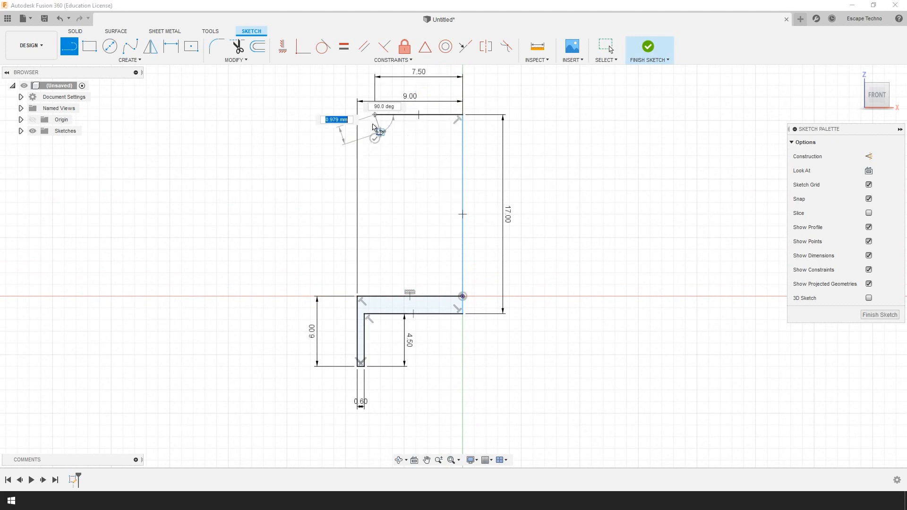
key("Escape")
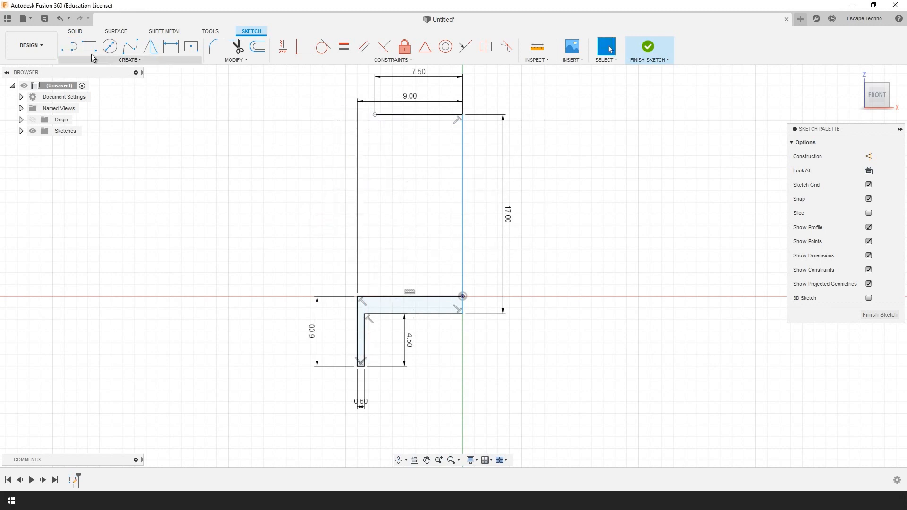
Draw a slanted line from the base's upper edge, just inside its outer corner, to the free end of the 7.5 mm top line
left_click(869, 157)
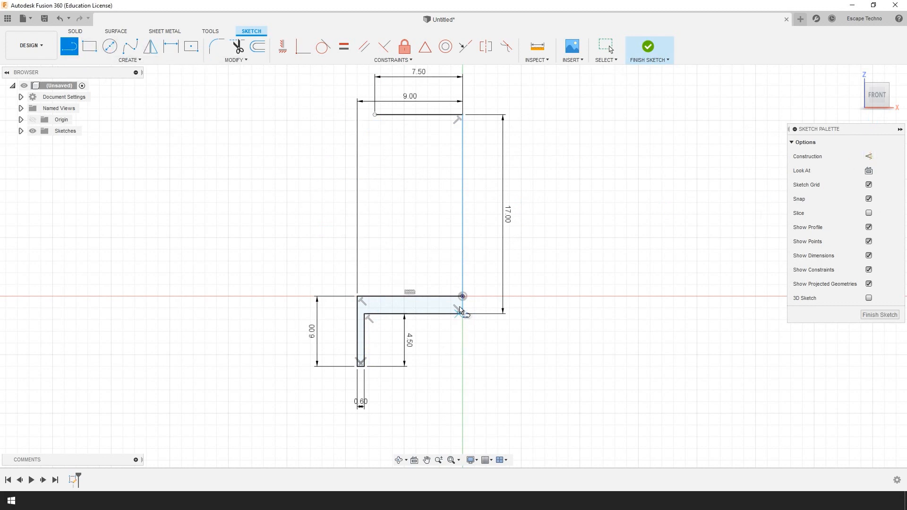
left_click_drag(462, 297, 384, 300)
left_click(369, 297)
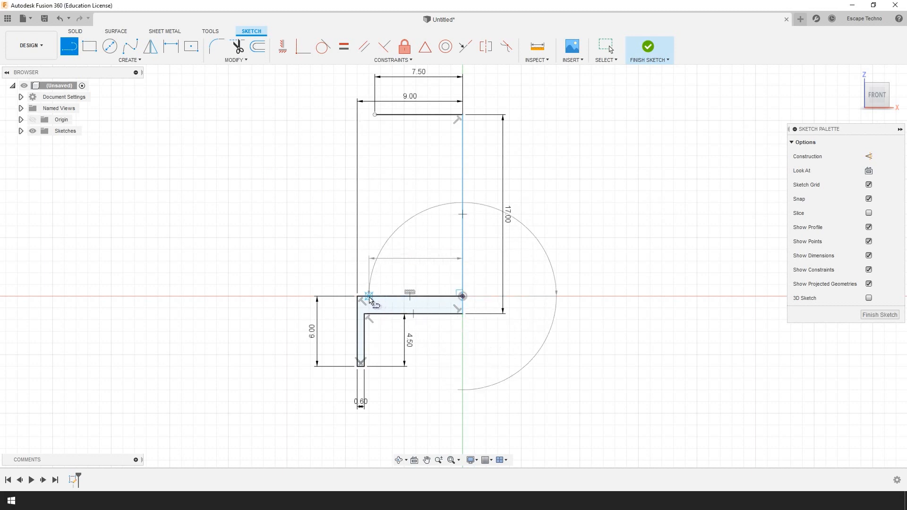
left_click(370, 297)
left_click(374, 114)
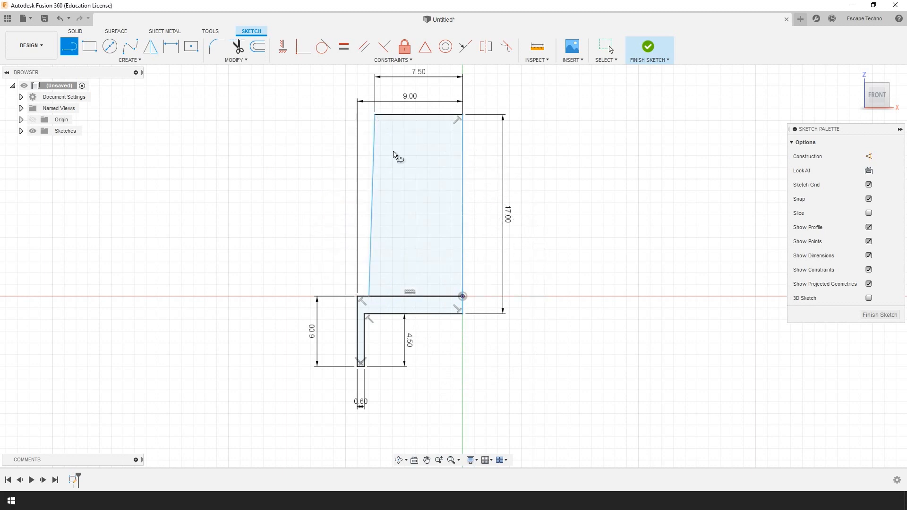
key("Escape")
Trim the base's upper edge between the slanted line and the axis to merge the profile into one region
key("t")
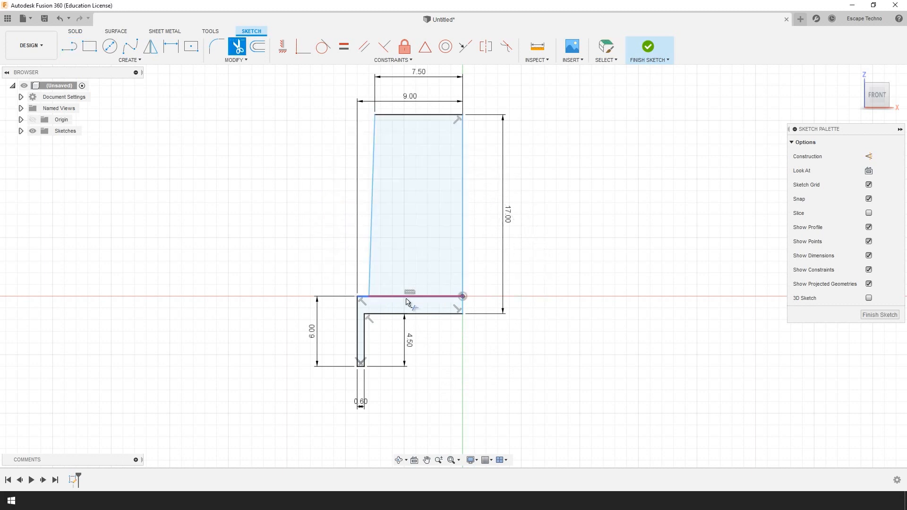
left_click(399, 298)
key("Escape")
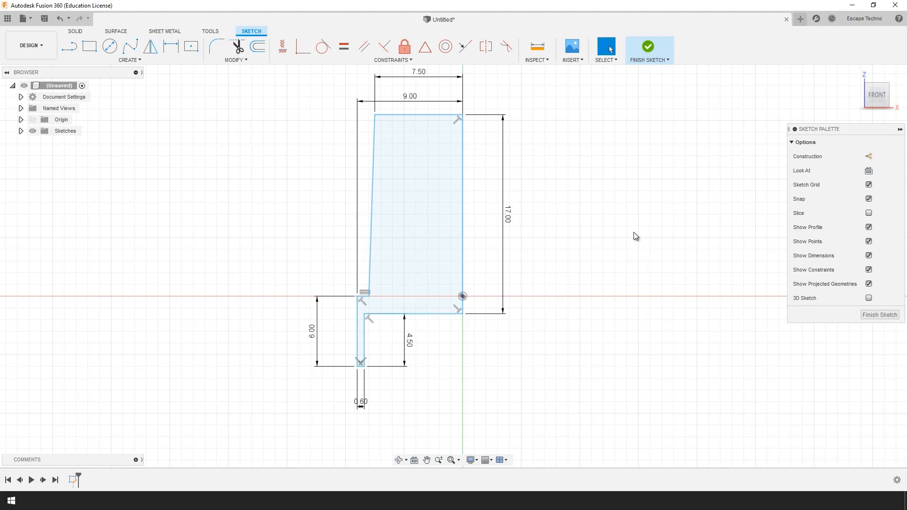
Revolve the closed profile 360 degrees about its vertical centre line as a new body
left_click(401, 212)
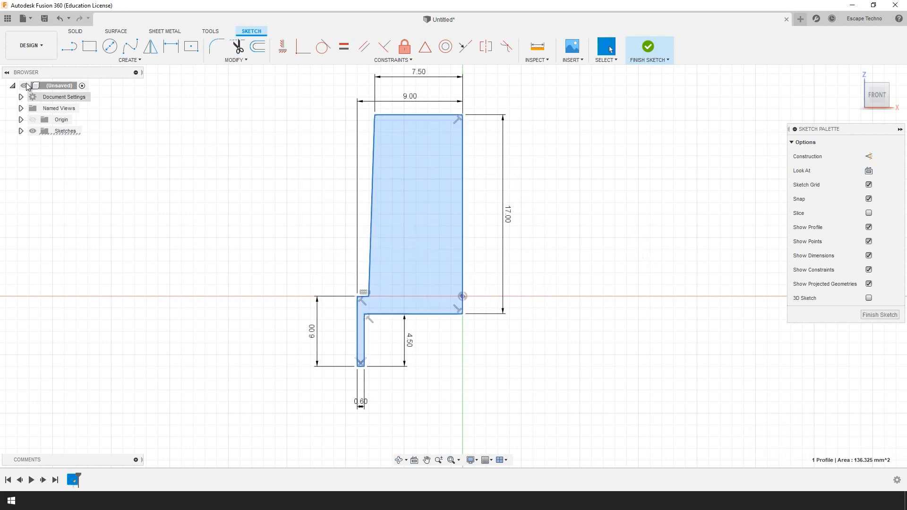
left_click(76, 31)
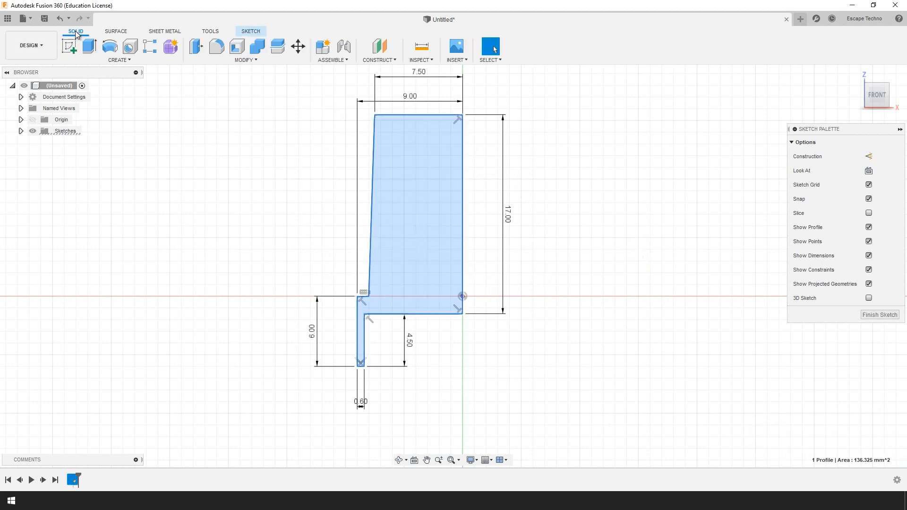
left_click(111, 49)
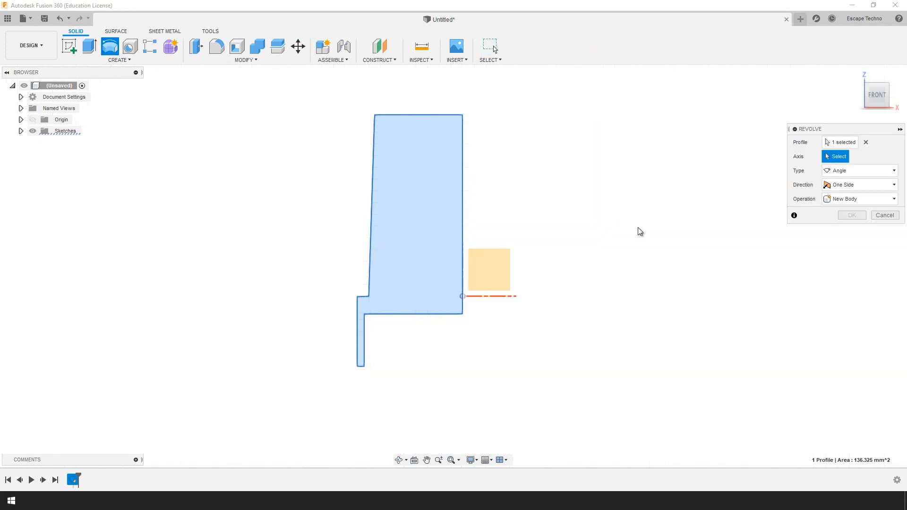
left_click(464, 266)
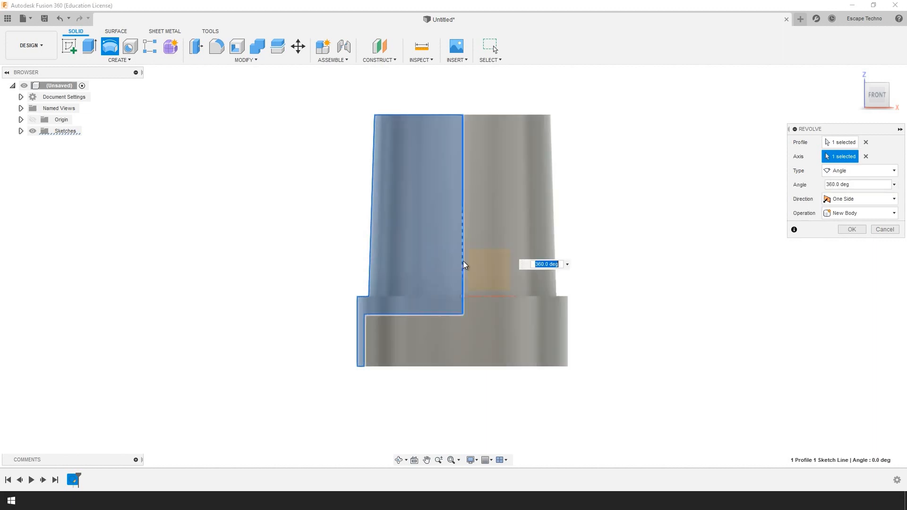
left_click(850, 230)
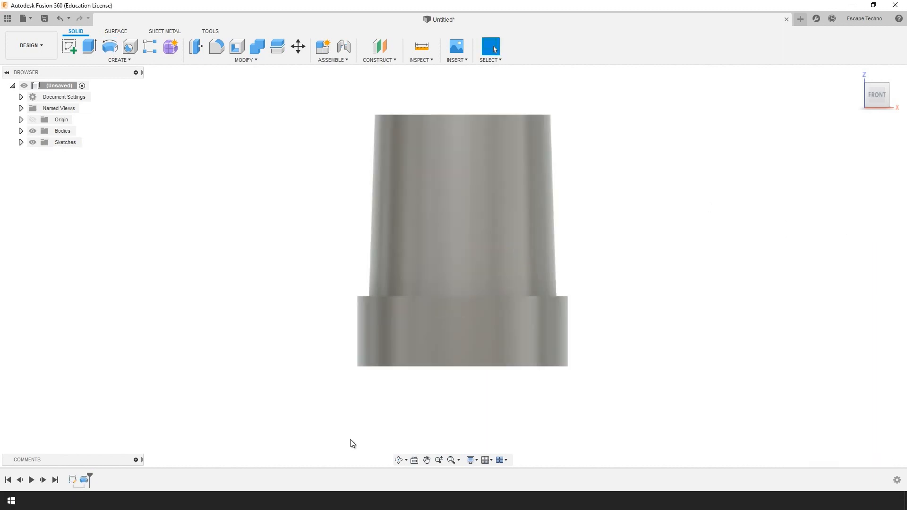
Sketch a 6.4 mm diameter circle centred at the origin on the recessed underside face
middle_click_drag(614, 276, 359, 267, "shift")
left_click(399, 259)
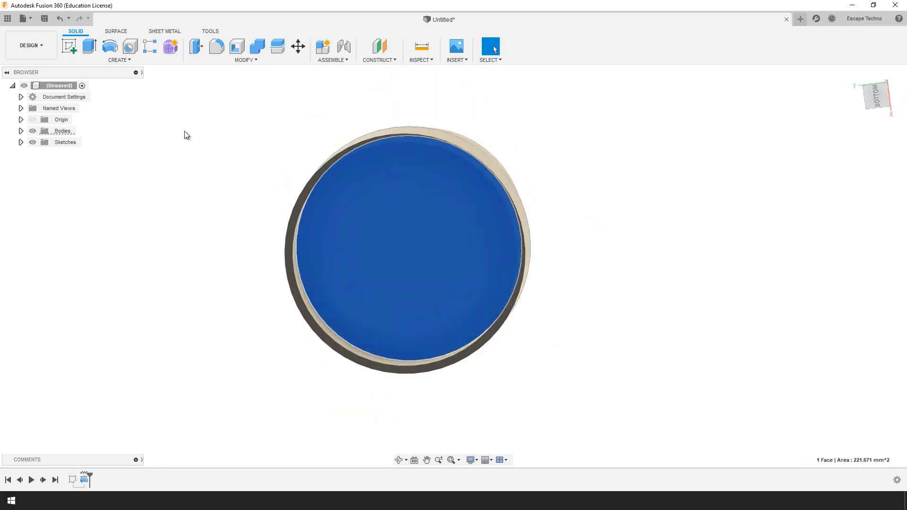
left_click(77, 49)
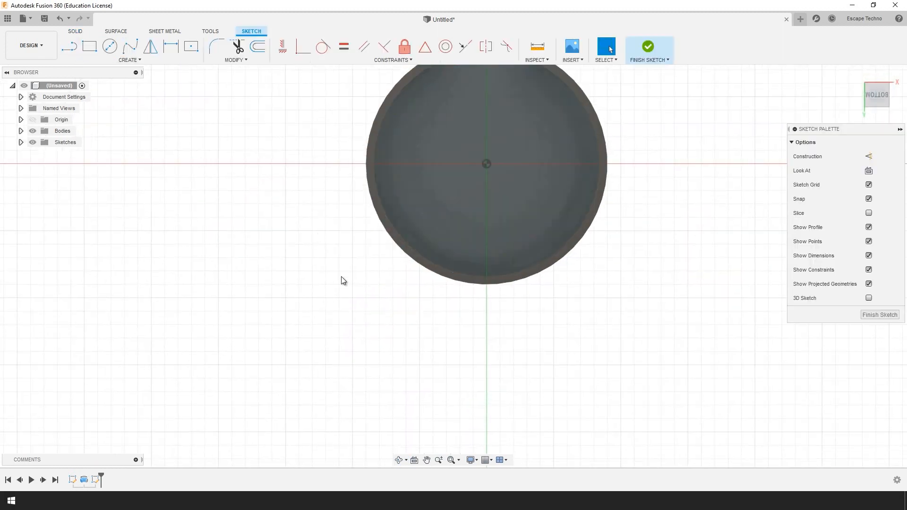
left_click(111, 49)
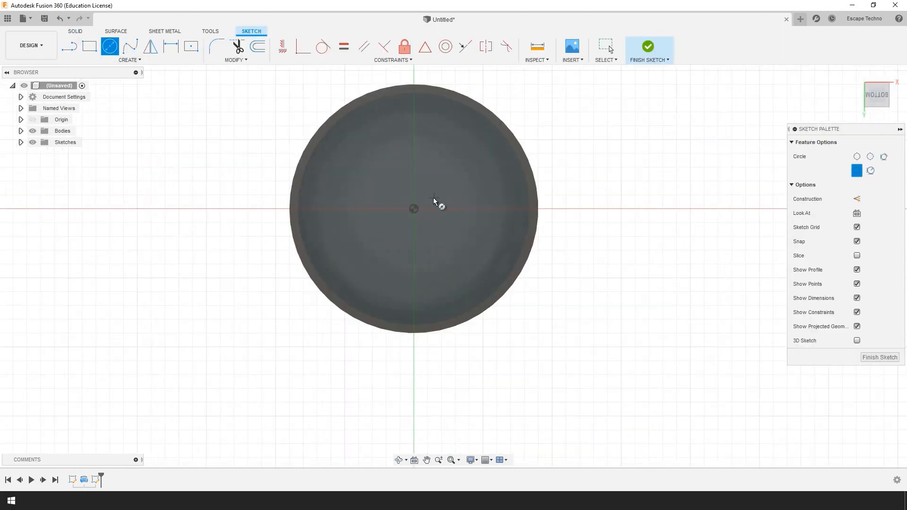
left_click(414, 209)
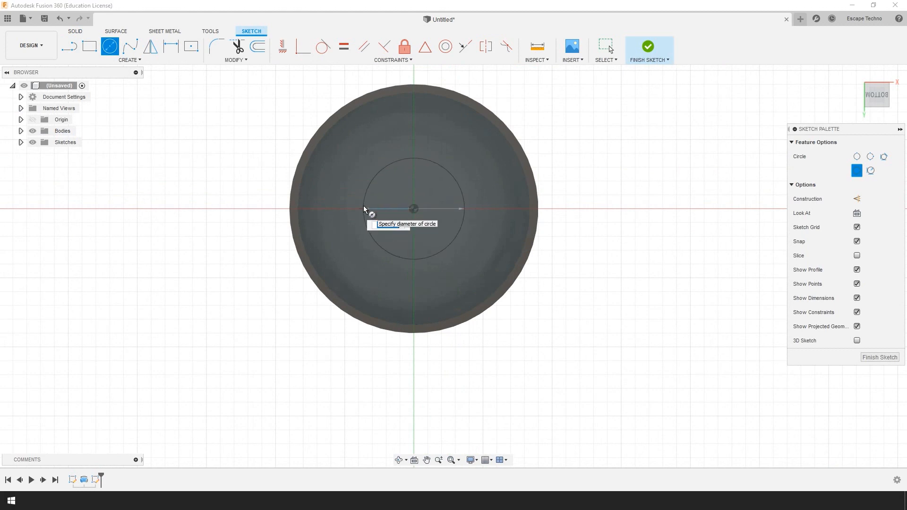
type("6.4")
key("Return")
key("Escape")
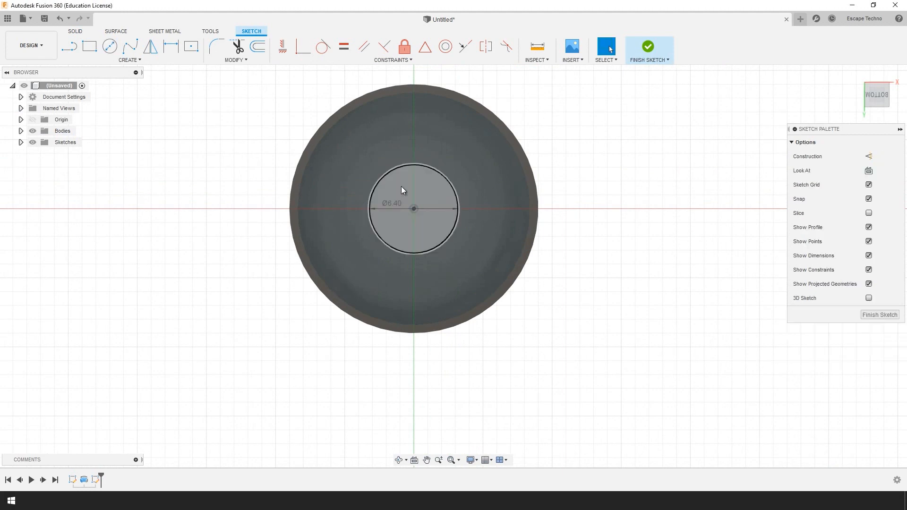
Extrude the 6.4 mm circle by -2.1 mm to cut a round pocket into the body
left_click(402, 185)
key("e")
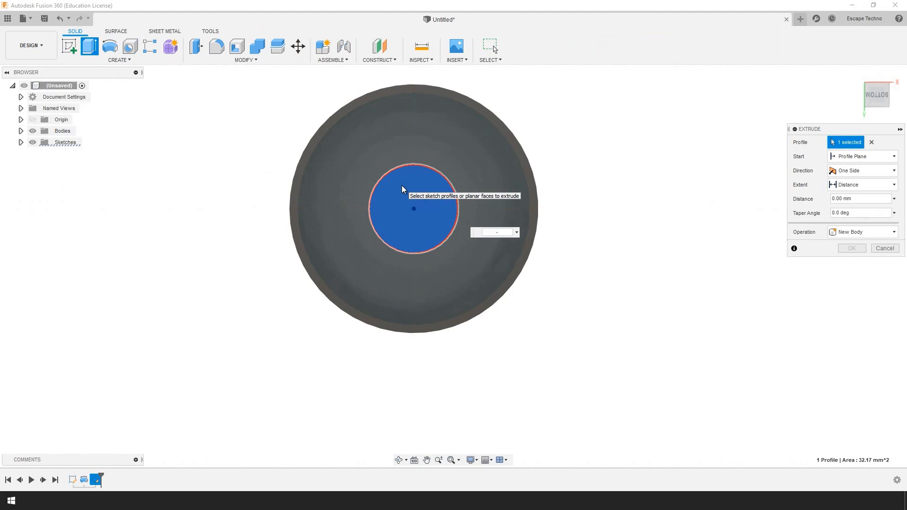
type("-2.1")
key("Return")
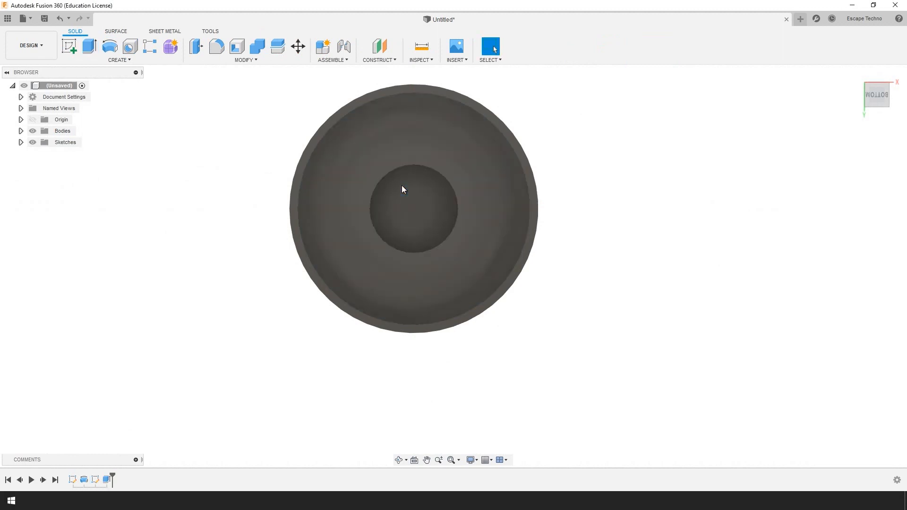
Sketch a centre rectangle 0.8 mm wide and about 9 mm long at the origin on the round pocket's floor
scroll(630, 211, "down", 2)
middle_click_drag(630, 211, 619, 232, "shift")
scroll(619, 232, "up", 1)
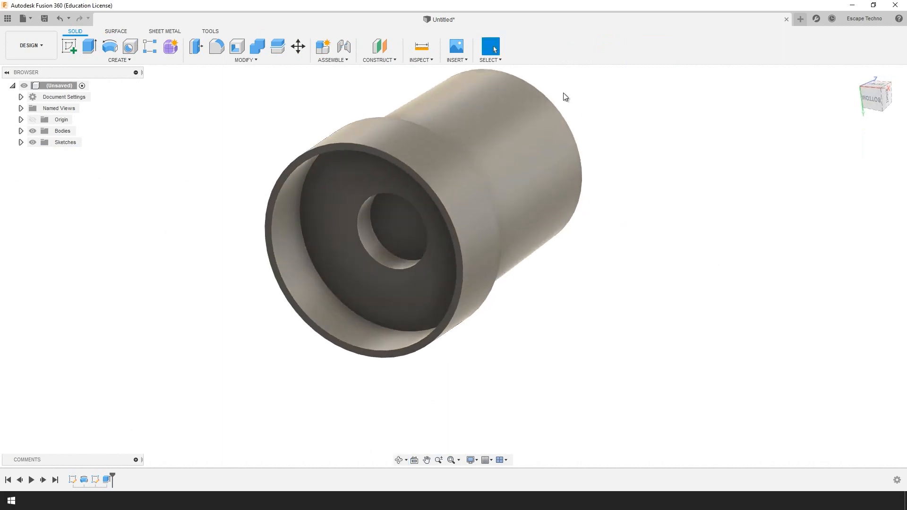
middle_click_drag(674, 274, 695, 238, "shift")
scroll(602, 190, "up", 2)
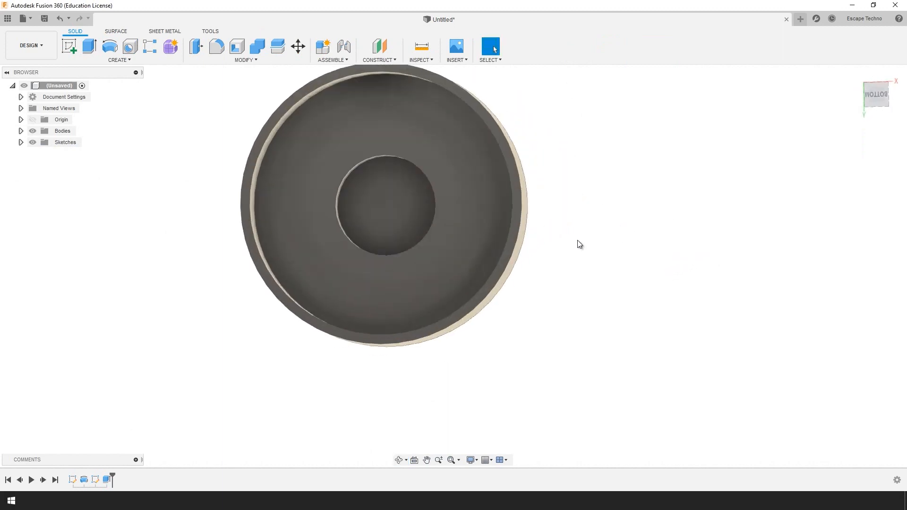
middle_click_drag(579, 241, 593, 229, "shift")
left_click(397, 187)
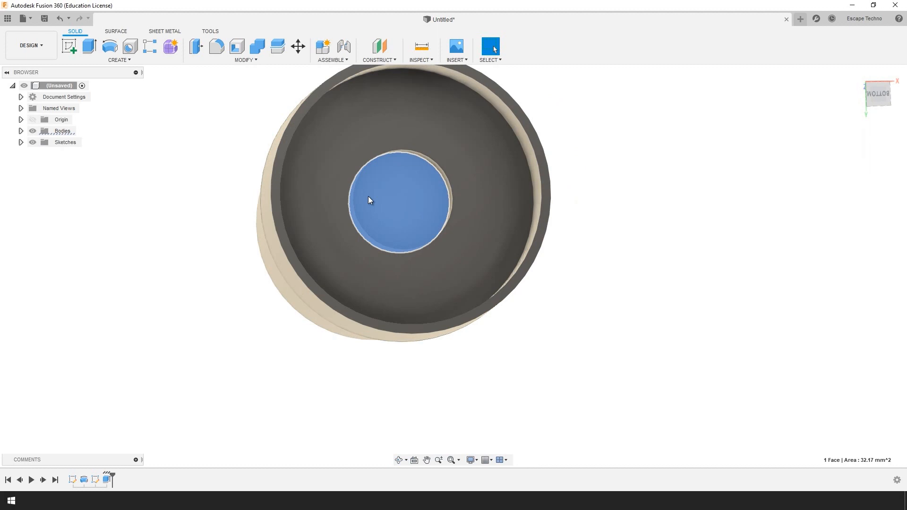
left_click(69, 46)
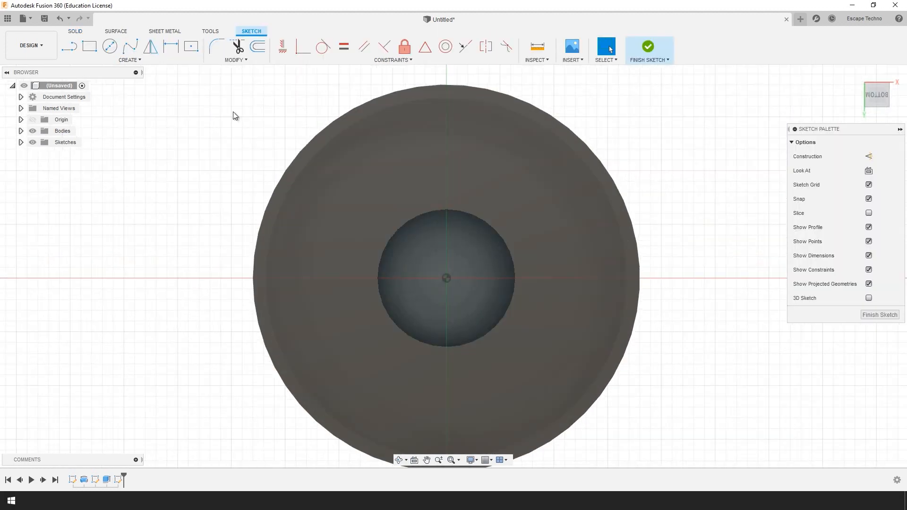
left_click(192, 46)
scroll(439, 277, "up", 1)
left_click(448, 282)
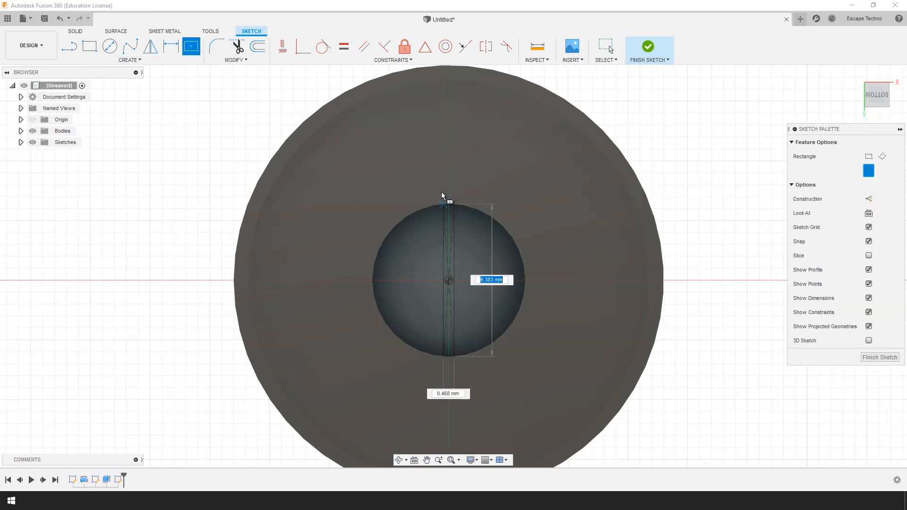
key("Tab")
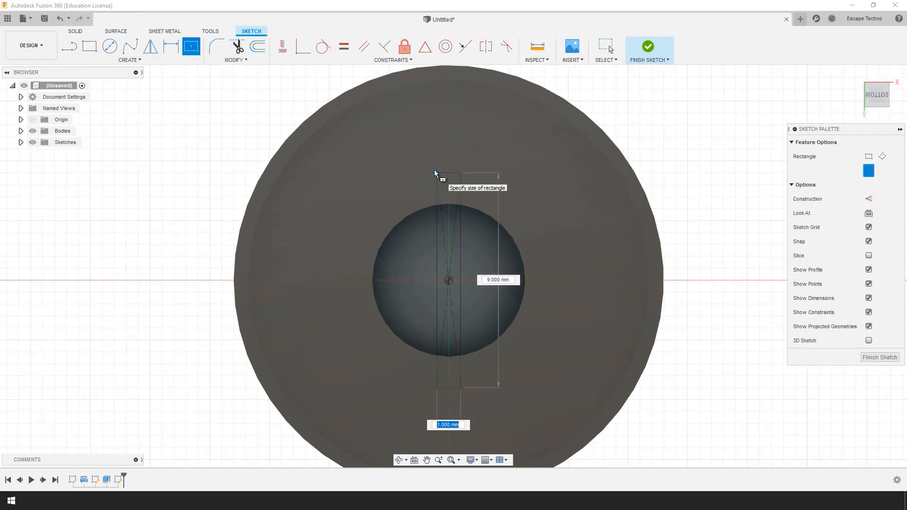
type("0.8")
key("Return")
key("Escape")
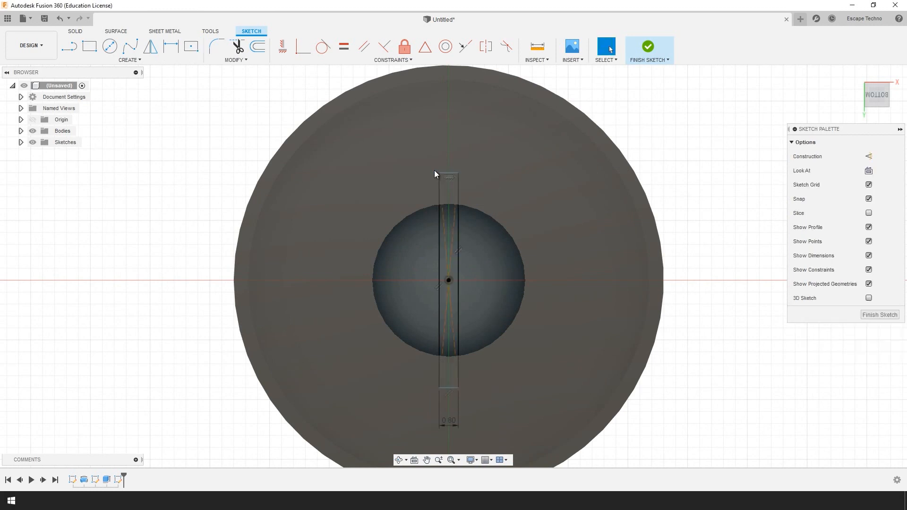
Extrude the two half-circle profiles beside the 0.8 mm strip by -22.247 mm to cut through the body
left_click(489, 263)
left_click(416, 268, "shift")
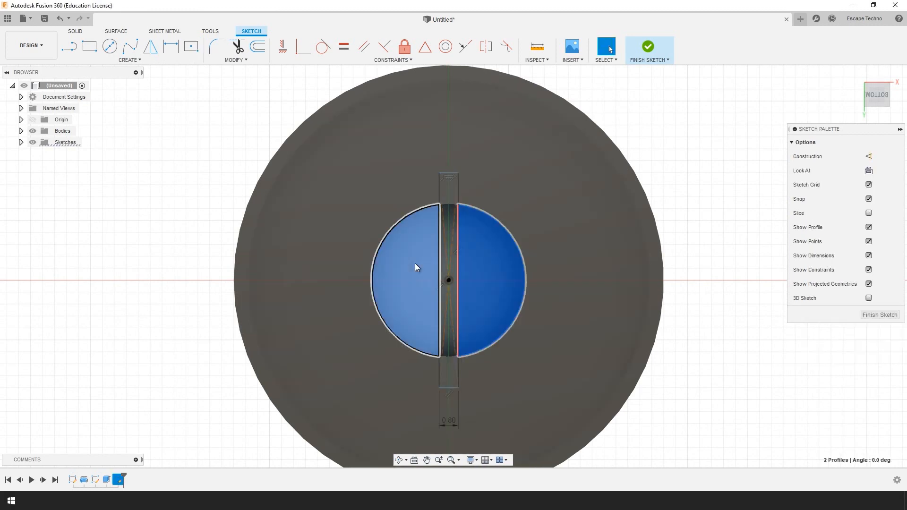
key("e")
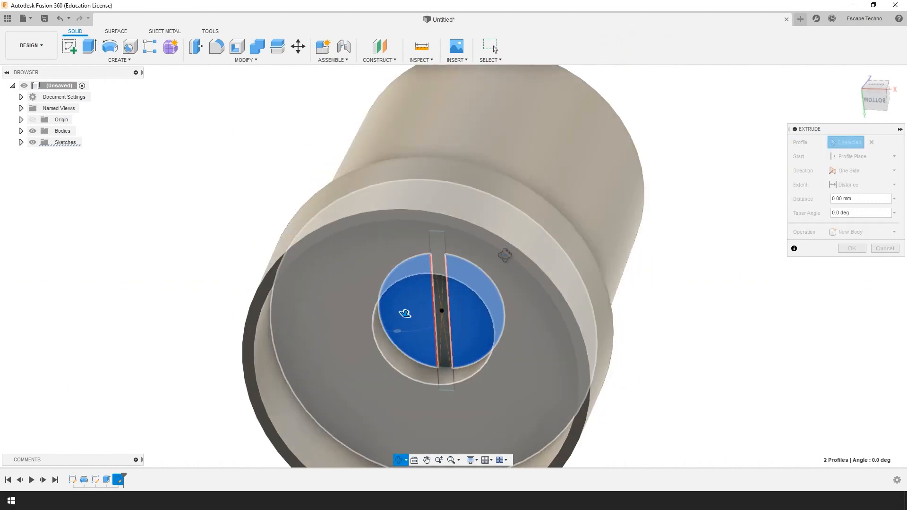
left_click_drag(383, 330, 714, 137)
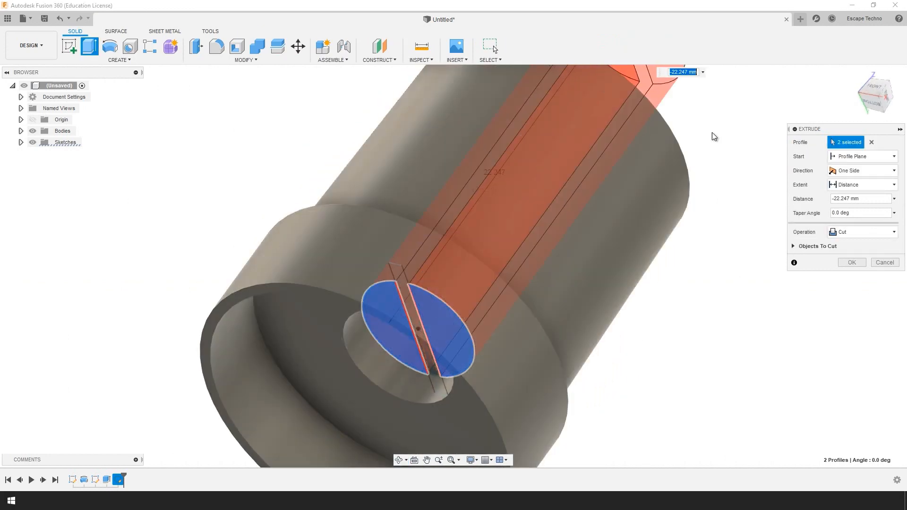
left_click(864, 264)
Fillet the upper outer edge of the collar with a 0.6 mm radius
middle_click_drag(719, 340, 739, 292, "shift")
middle_click_drag(784, 256, 664, 398, "shift")
scroll(635, 374, "up", 3)
left_click(632, 360)
left_click(222, 53)
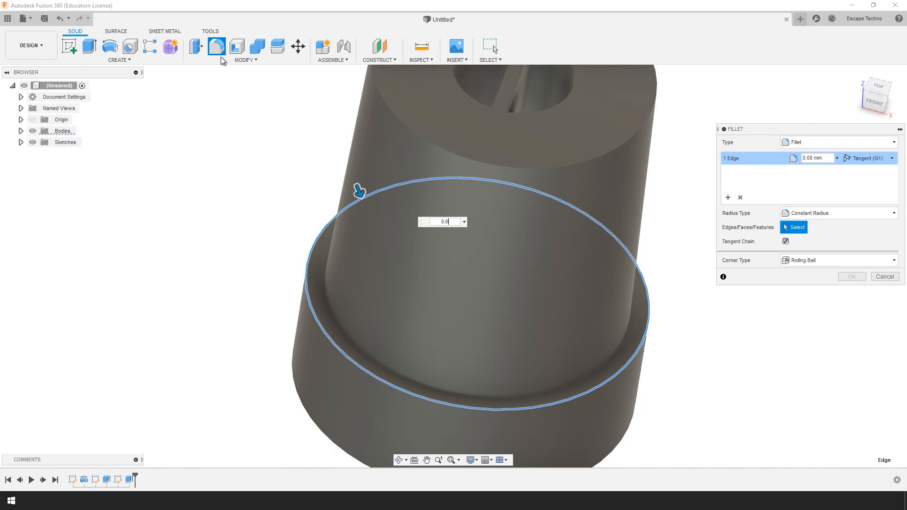
type("0.6")
key("Return")
Sketch a 13 mm diameter circle centred at the origin on the body's top face
scroll(245, 125, "down", 1)
middle_click_drag(590, 316, 526, 202, "shift")
left_click(495, 185)
left_click(66, 48)
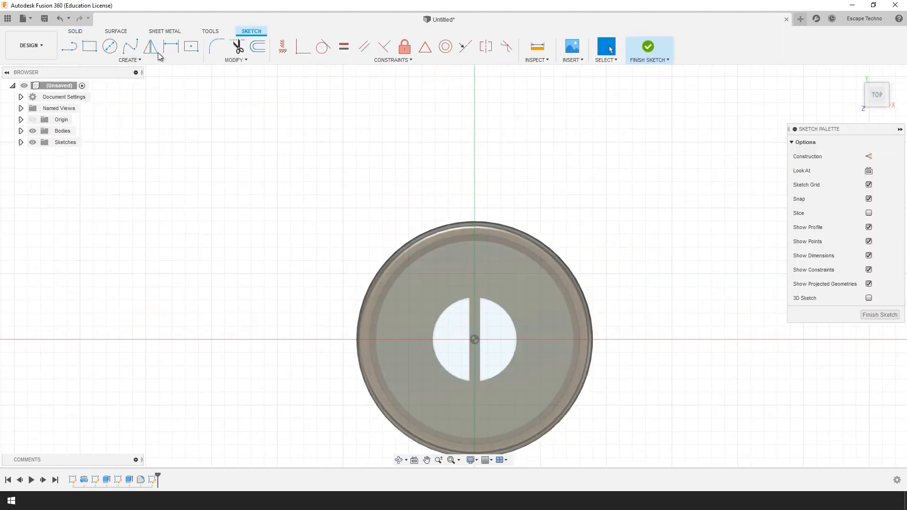
left_click(111, 47)
scroll(502, 362, "up", 2)
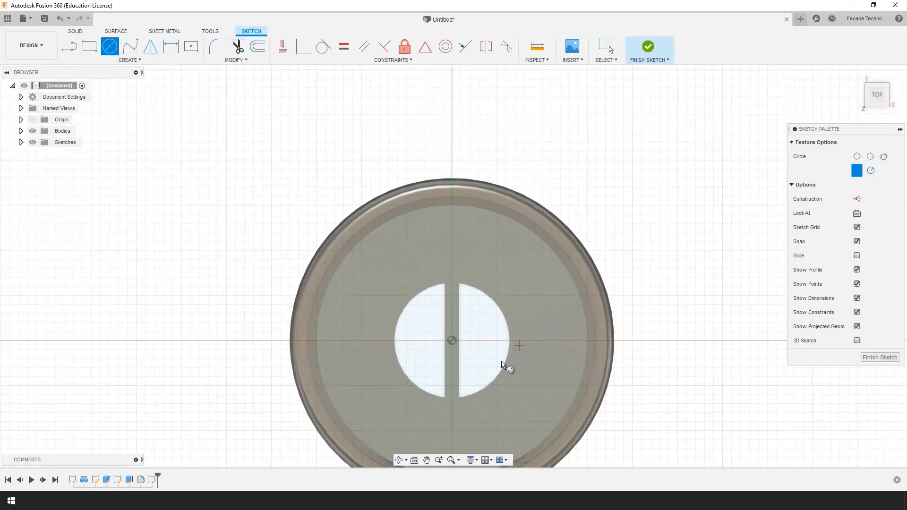
left_click(452, 340)
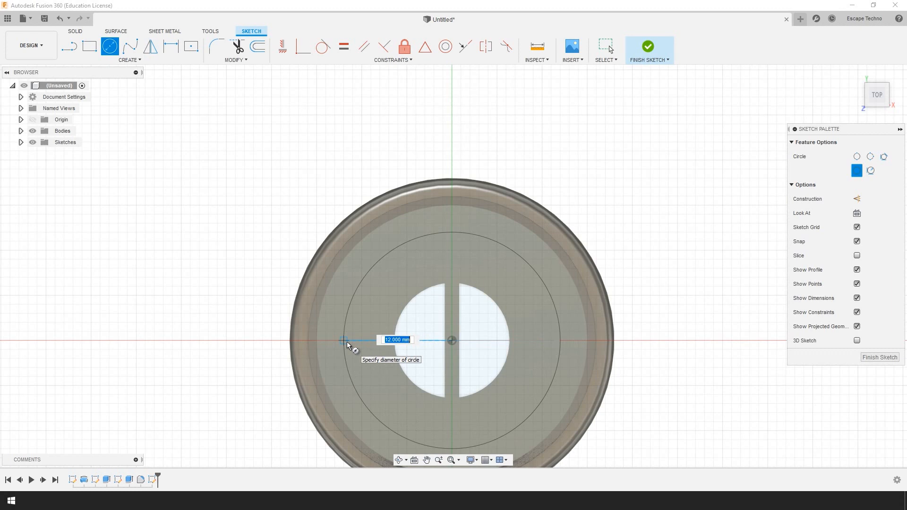
type("13")
key("Return")
Extrude the 13 mm circle profile by -1.5 mm to cut a shallow round recess into the top face
left_click(425, 270)
key("e")
left_click(424, 269)
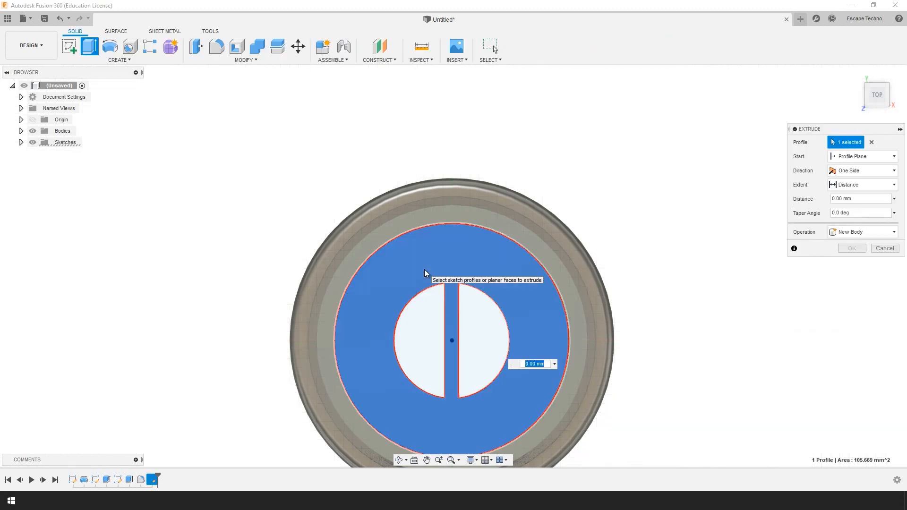
type("-1")
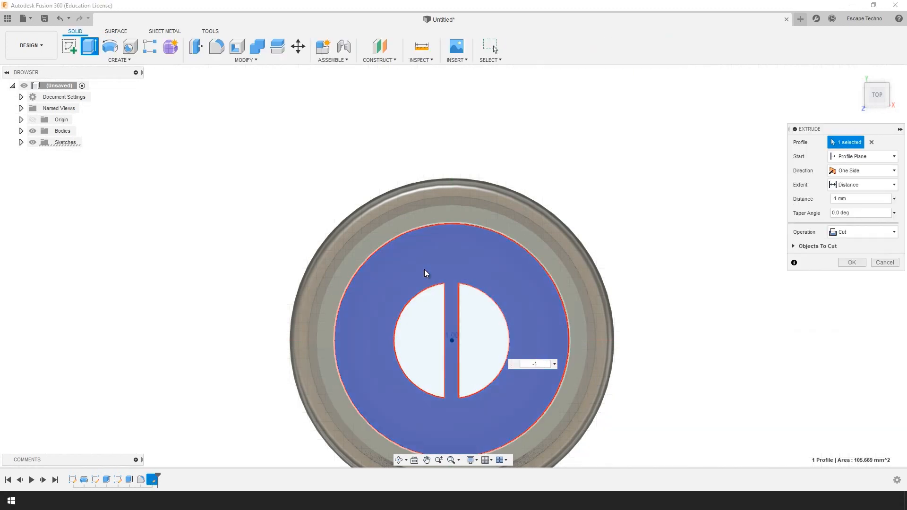
type(".5")
key("Return")
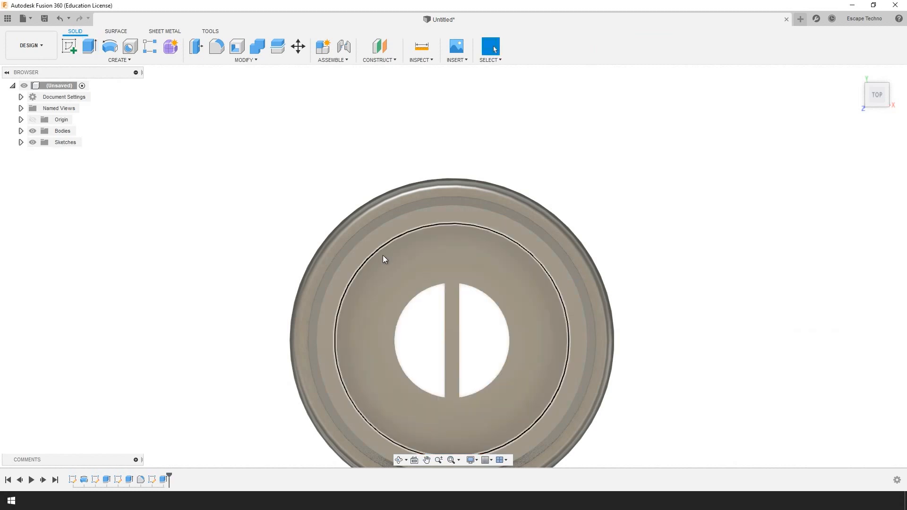
Sketch a 1.6 mm diameter circle on the top rim face's plane, centred on the horizontal axis just outside the rim and overlapping its outer edge
scroll(479, 238, "down", 2)
middle_click_drag(666, 330, 592, 268, "shift")
scroll(675, 268, "down", 1)
middle_click_drag(535, 259, 668, 290, "shift")
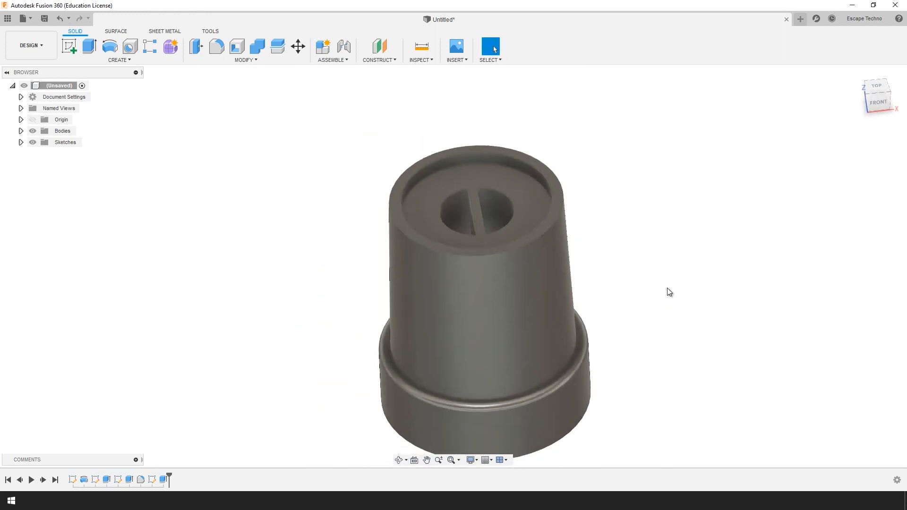
middle_click_drag(403, 200, 724, 248, "shift")
scroll(459, 293, "up", 3)
left_click(415, 248)
left_click(66, 53)
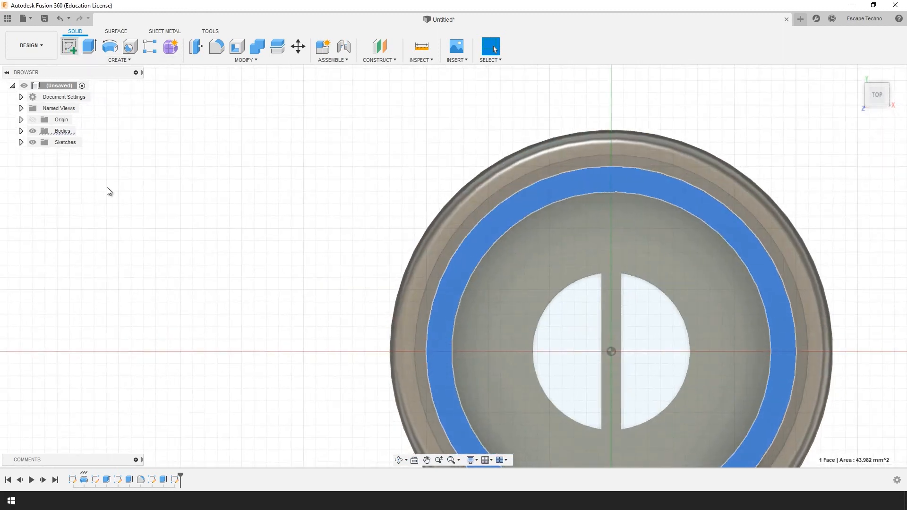
left_click(110, 49)
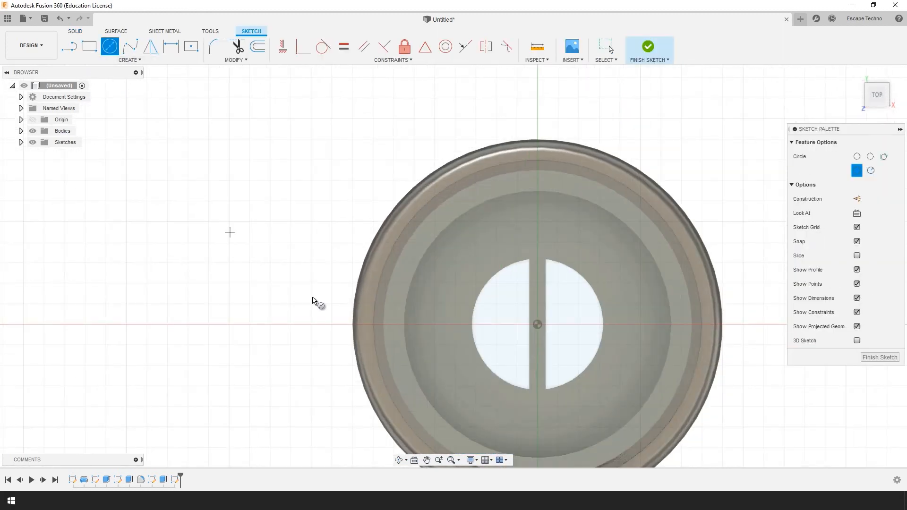
scroll(386, 326, "up", 2)
left_click(371, 327)
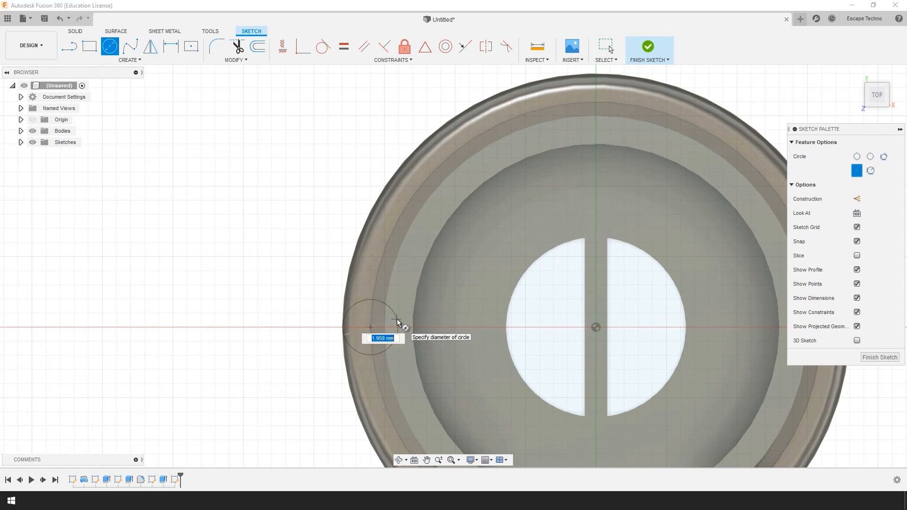
type("1.6")
key("Return")
Extrude the 1.6 mm circle with the To Object extent down to the collar's upper face, cutting a groove along the tapered side
left_click(377, 327)
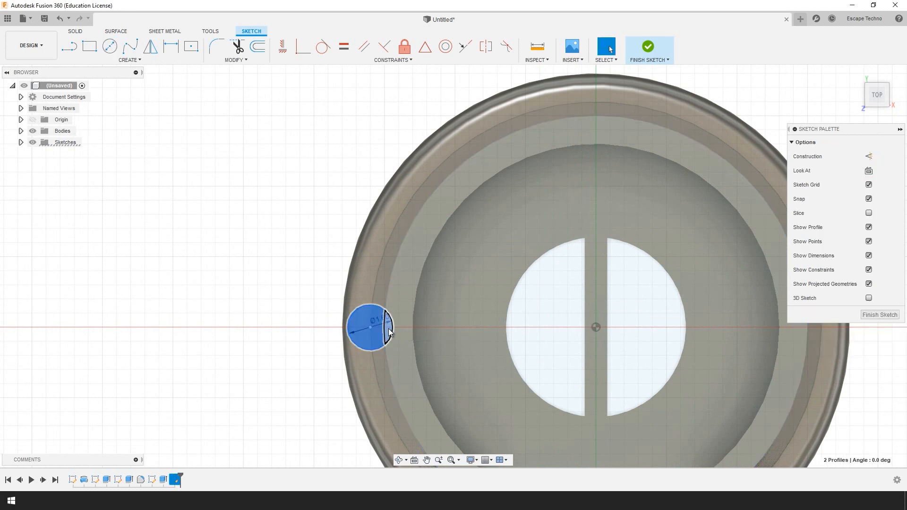
key("e")
left_click(851, 184)
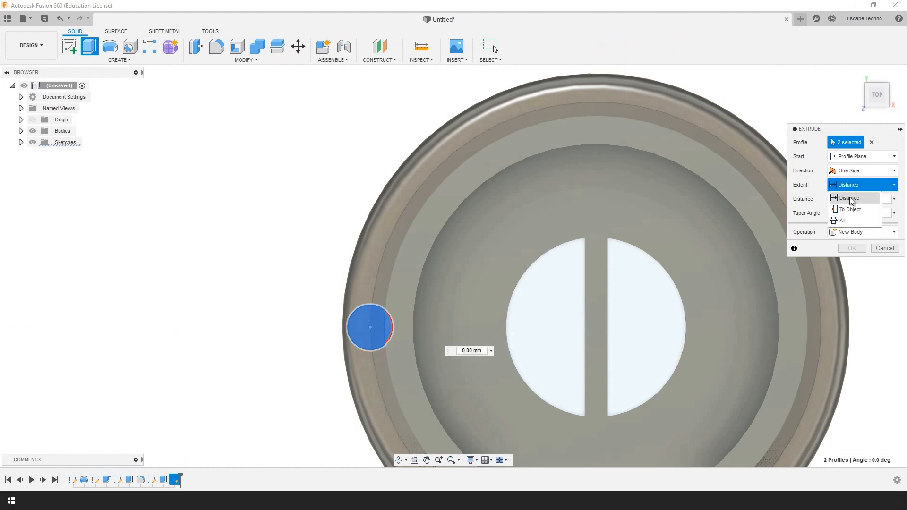
left_click(850, 209)
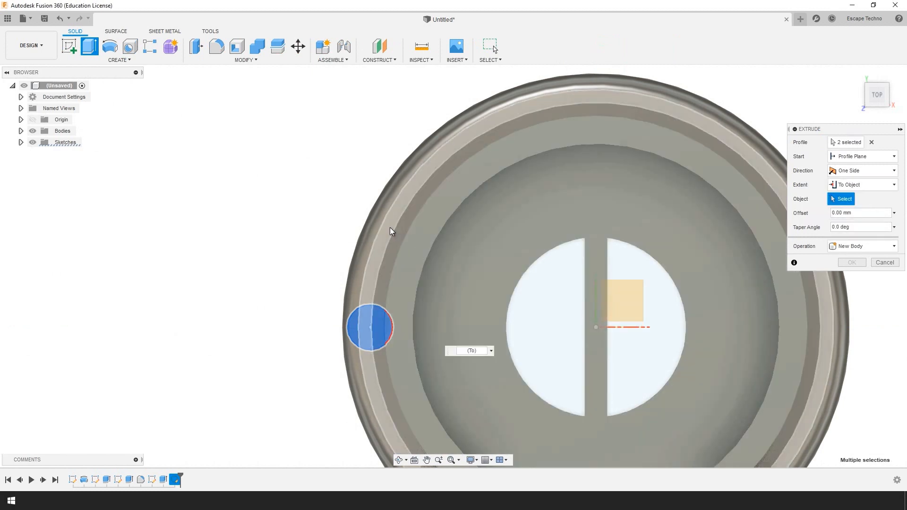
left_click(391, 228)
left_click(851, 306)
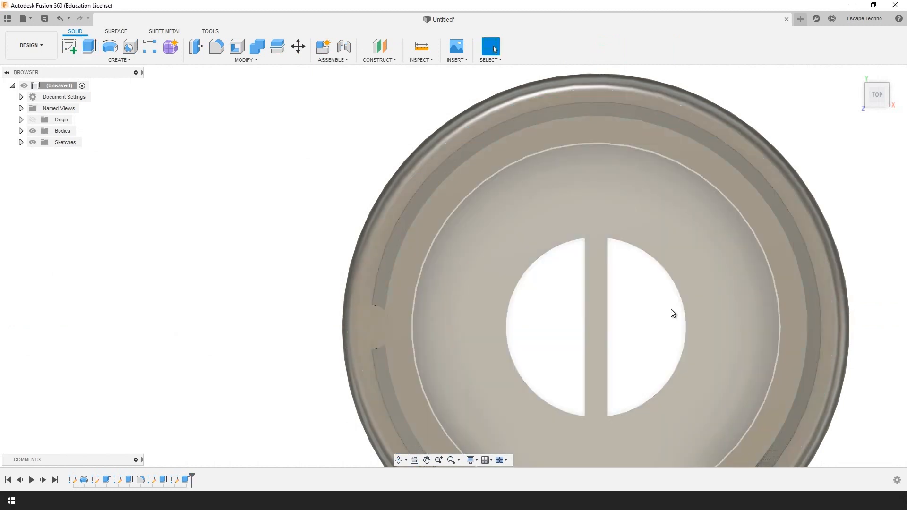
Fillet both long edges of the side groove
scroll(671, 310, "down", 2)
middle_click_drag(585, 338, 490, 235, "shift")
left_click(480, 226)
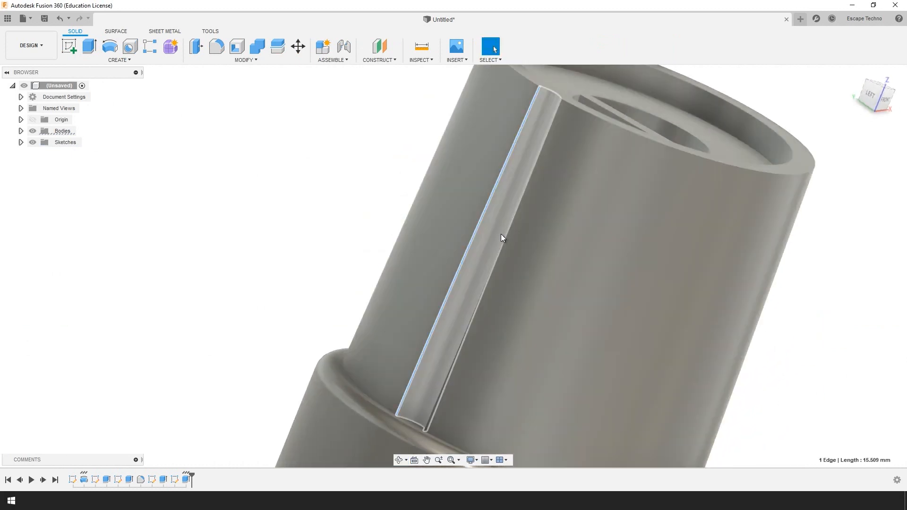
left_click(507, 241, "ctrl")
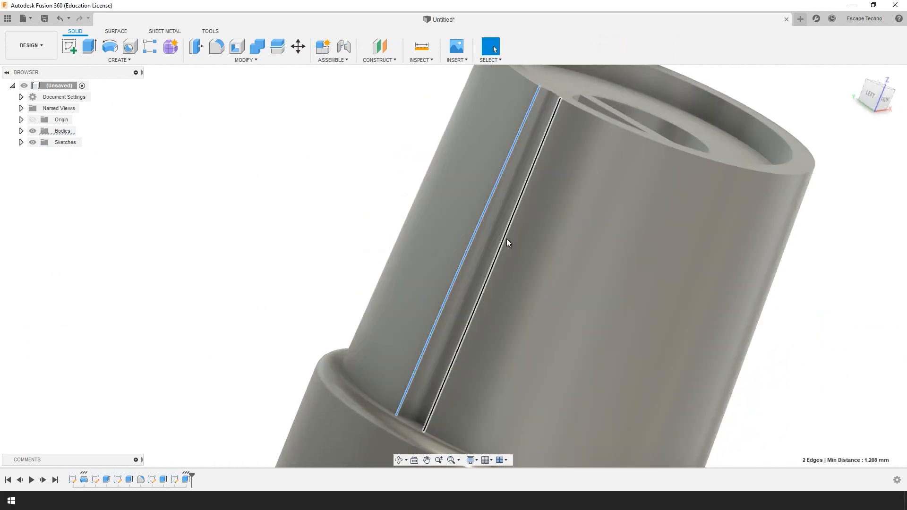
left_click(212, 48)
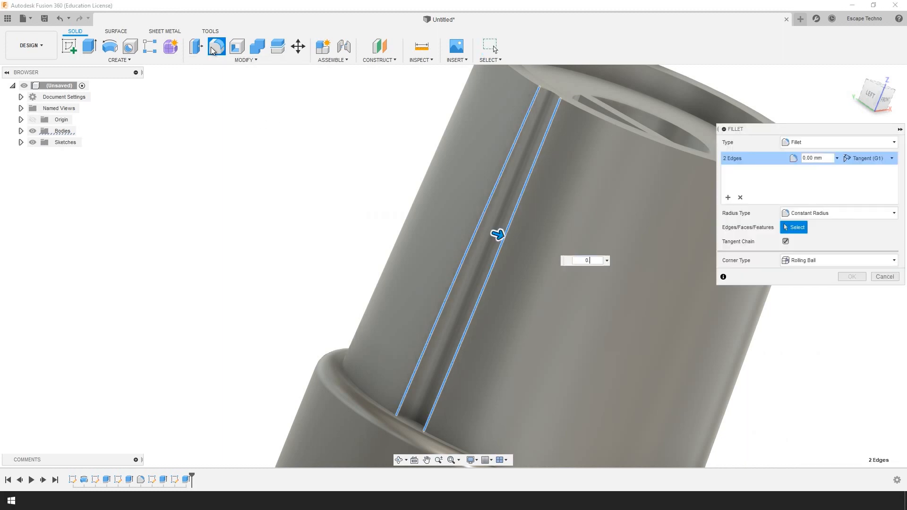
key("Return")
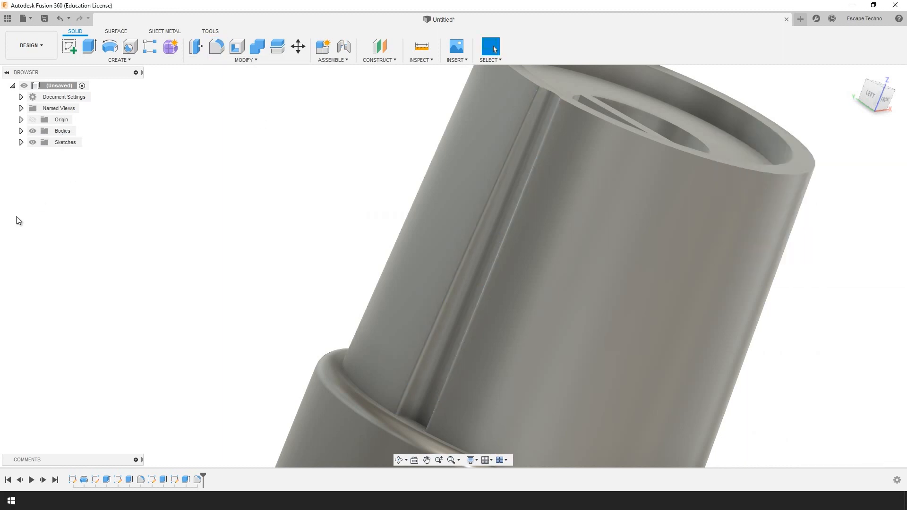
Circular-pattern the groove cut and its fillet around the body's vertical axis with a quantity of 18
left_click(198, 480)
left_click(187, 480, "shift")
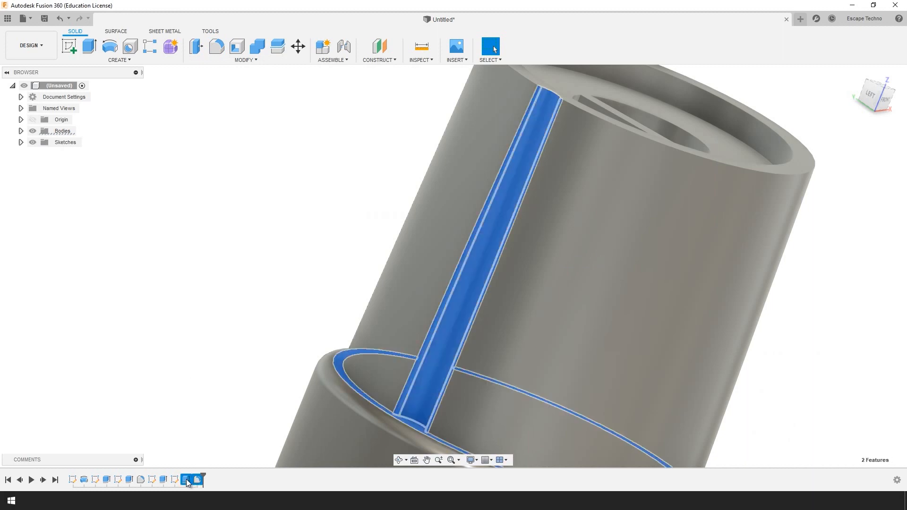
left_click(119, 60)
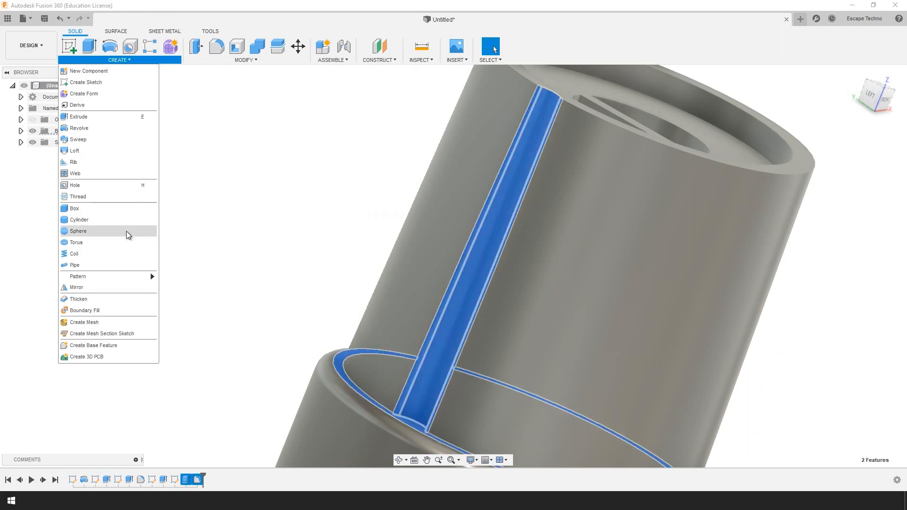
mouse_move(124, 278)
left_click(185, 288)
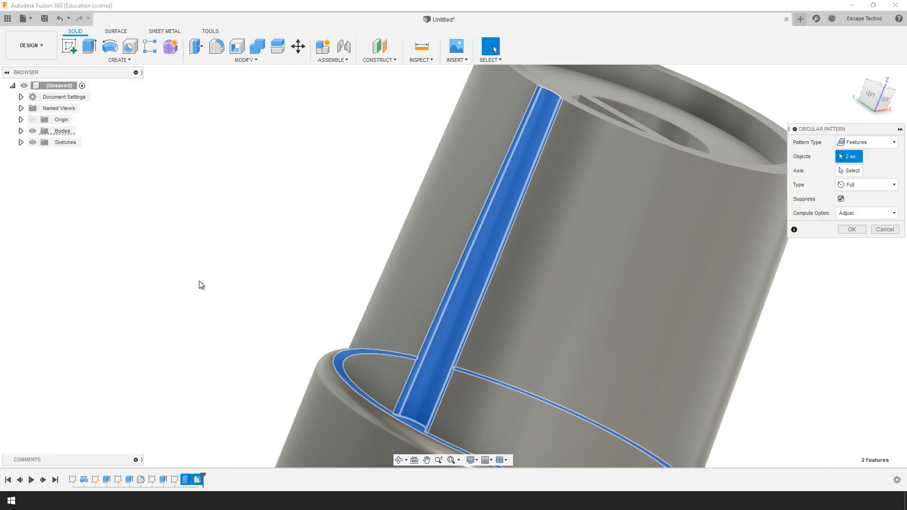
scroll(283, 203, "down", 3)
scroll(440, 338, "down", 2)
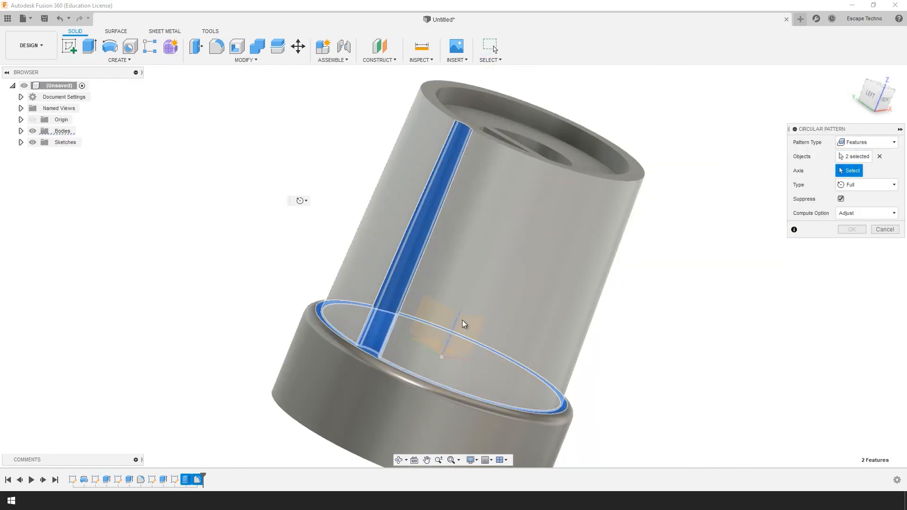
scroll(456, 320, "down", 3)
left_click(484, 250)
scroll(491, 250, "up", 5)
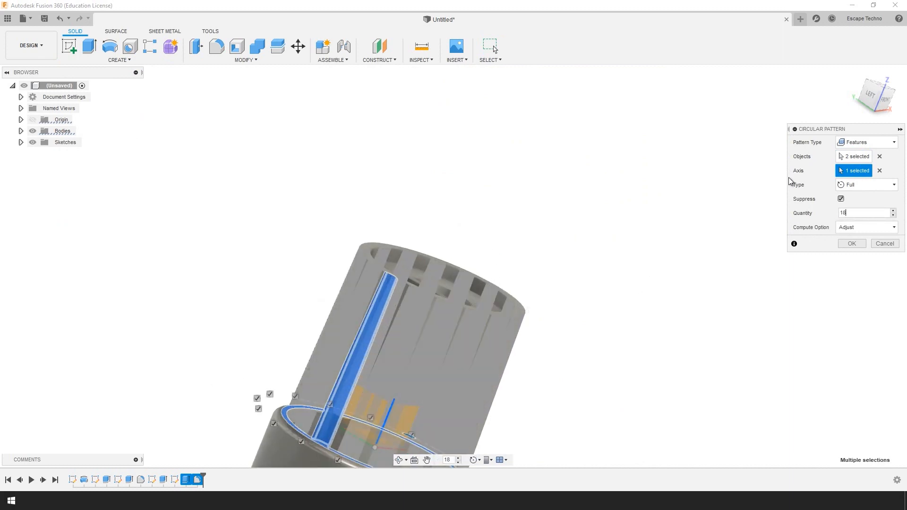
key("Return")
Inspect the patterned grooves around the tapered body from several angles
middle_click_drag(552, 215, 537, 283, "shift")
scroll(585, 328, "up", 3)
scroll(618, 339, "down", 1)
middle_click_drag(619, 339, 591, 333, "shift")
scroll(484, 314, "up", 2)
scroll(502, 271, "down", 2)
middle_click_drag(503, 271, 424, 225, "shift")
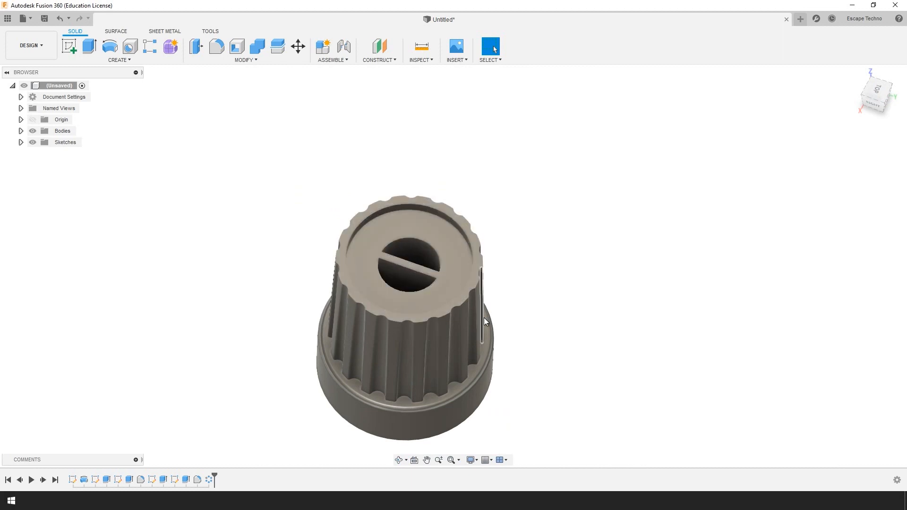
Start a new sketch on the flat rim face at the top of the knob
left_click(875, 91)
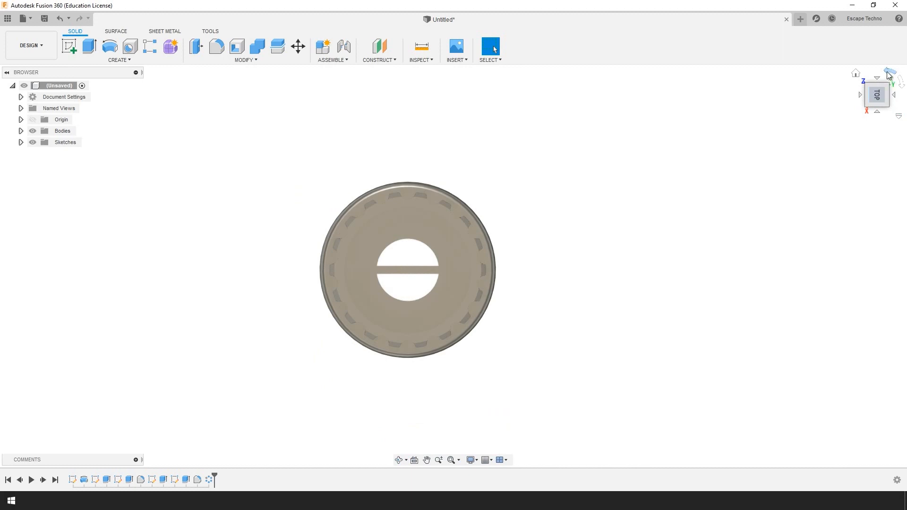
left_click(889, 76)
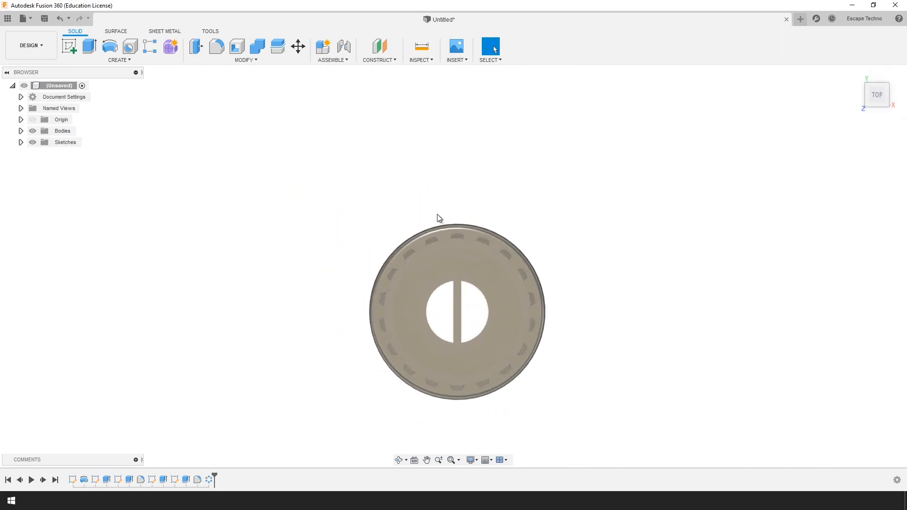
scroll(436, 219, "up", 1)
scroll(516, 327, "down", 2)
scroll(386, 288, "up", 4)
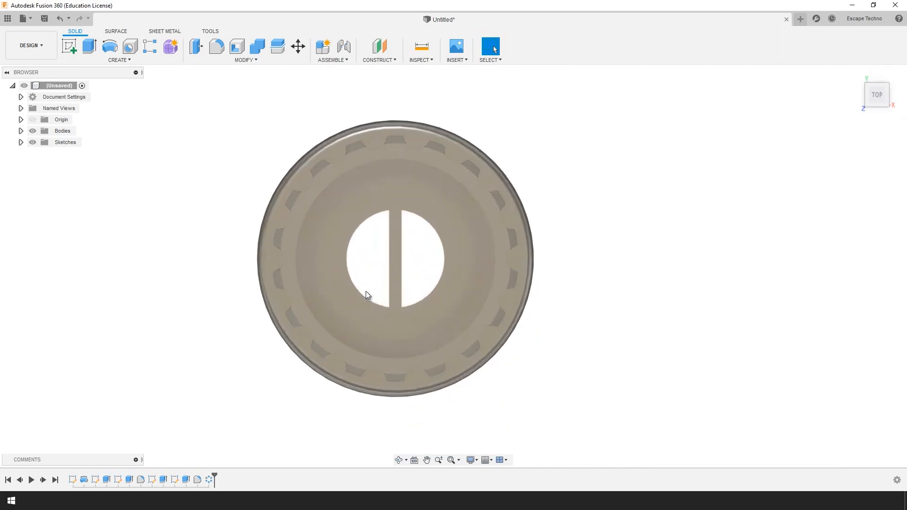
scroll(560, 250, "up", 2)
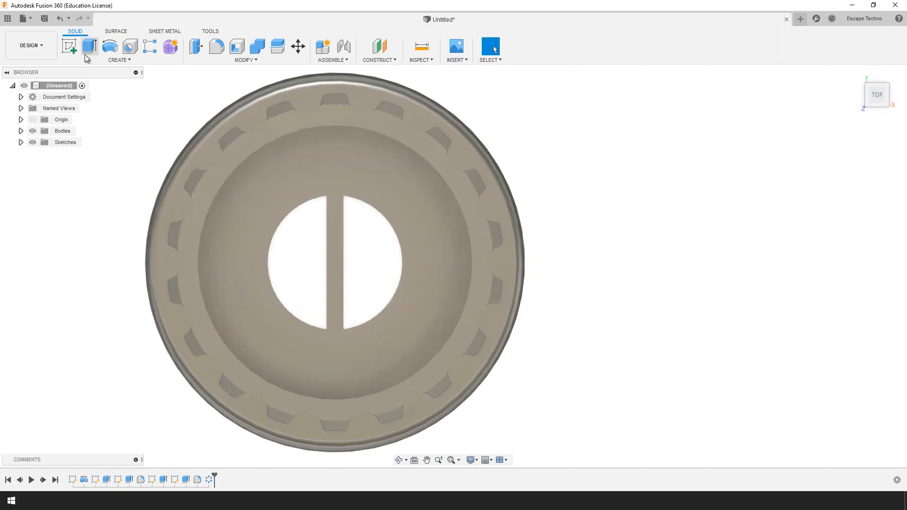
left_click(70, 47)
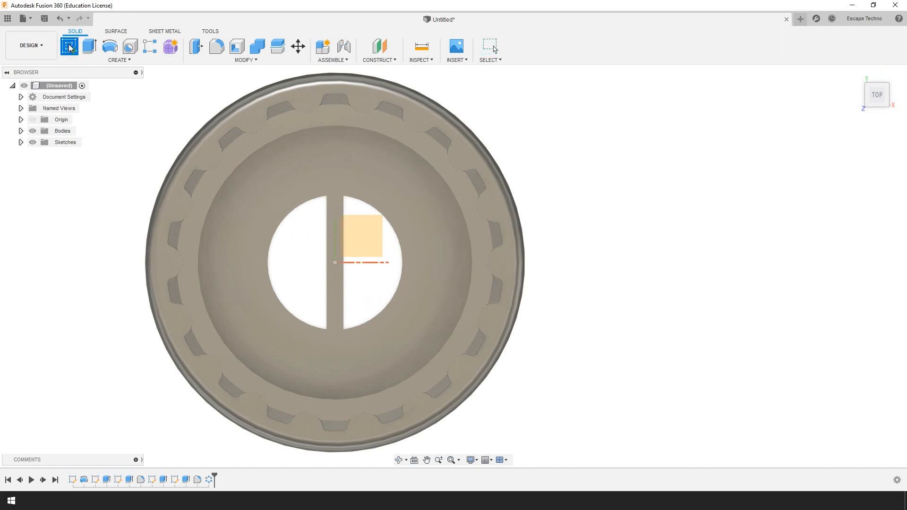
scroll(416, 222, "up", 3)
left_click(524, 266)
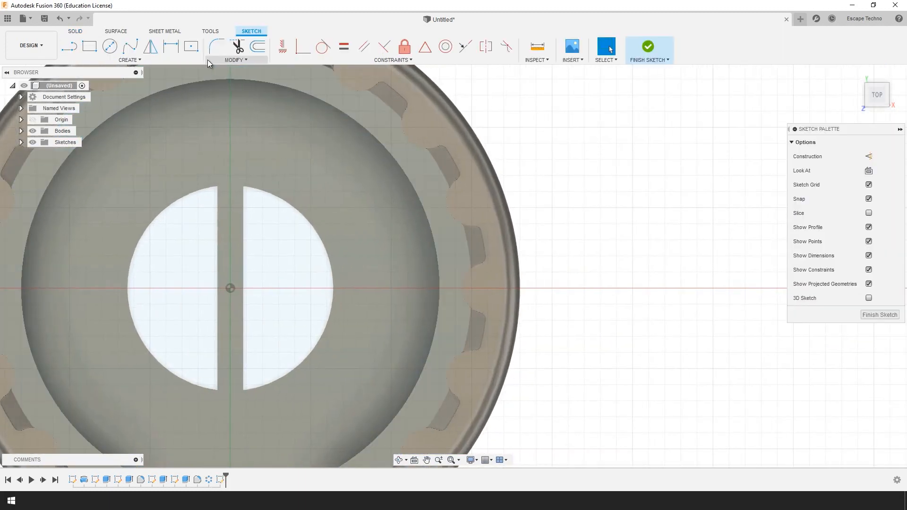
Sketch a centre rectangle 5 mm wide and 2 mm high, centred where the recess edge meets the X axis
left_click(191, 47)
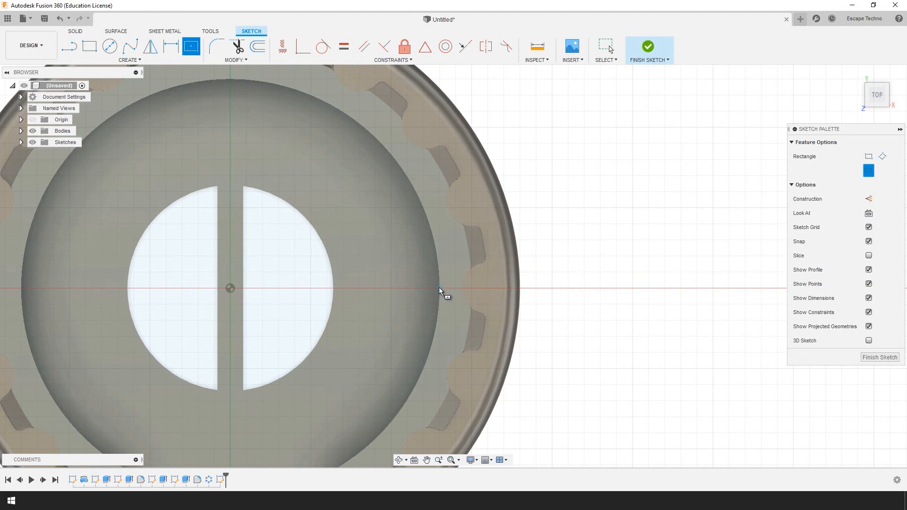
scroll(419, 293, "up", 5)
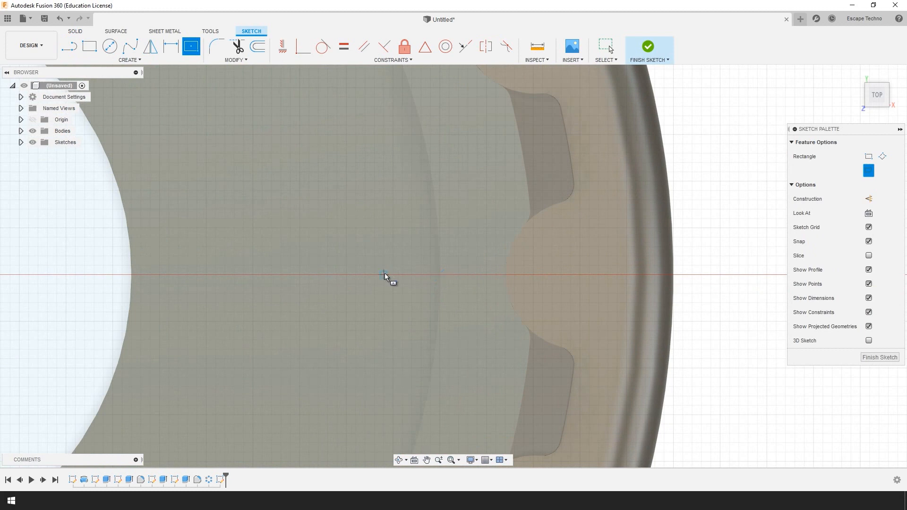
left_click(440, 275)
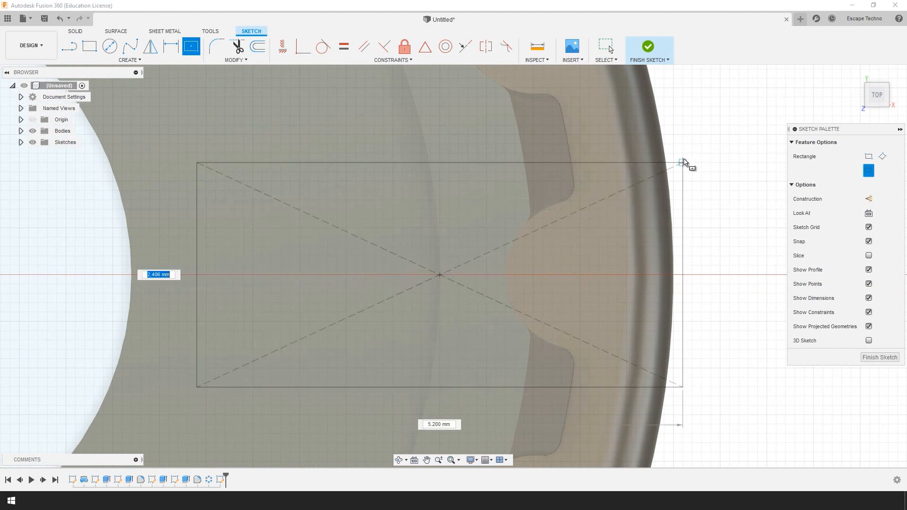
type("2")
key("Tab")
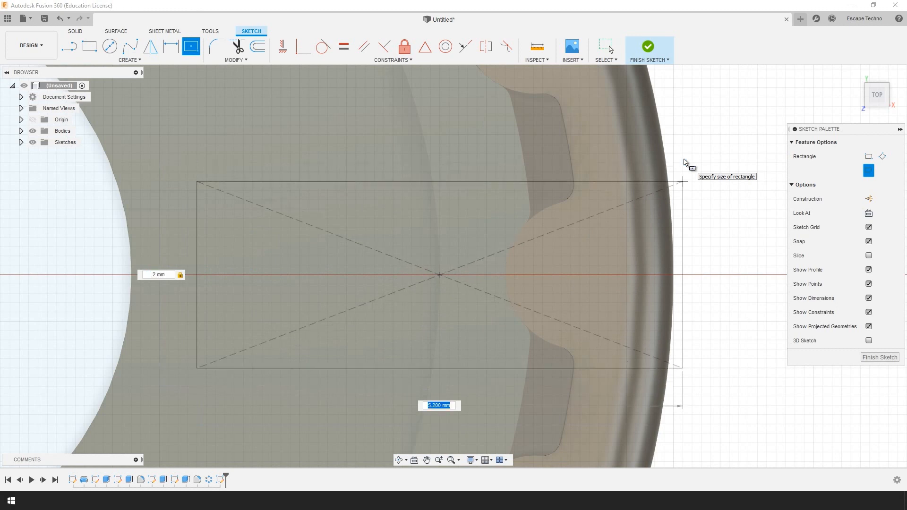
type("5")
key("Tab")
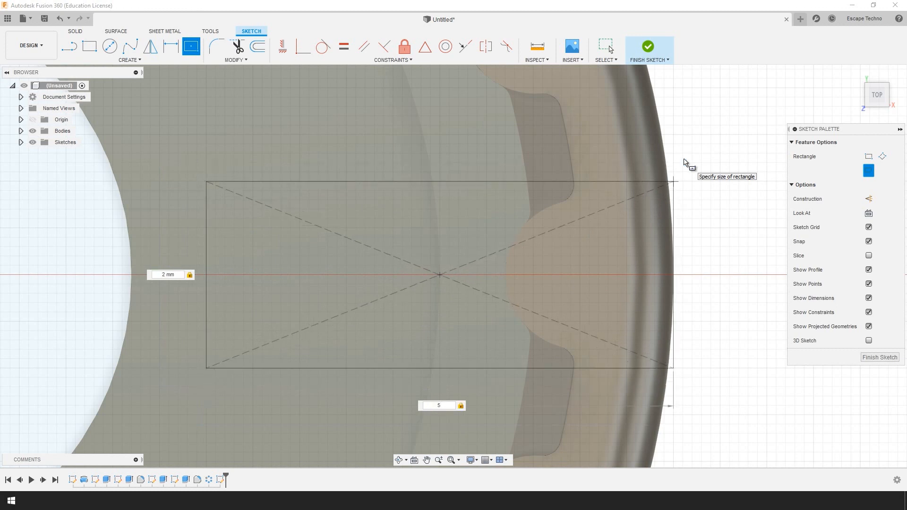
key("Return")
key("Escape")
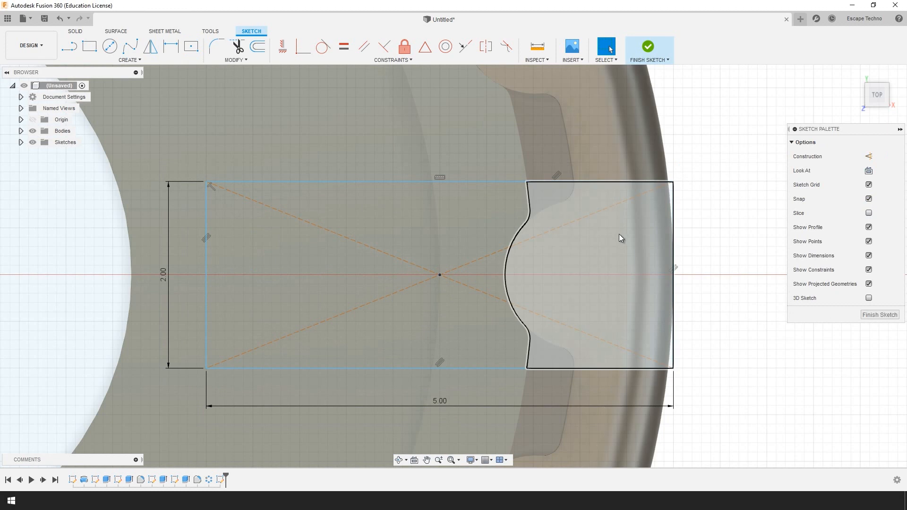
Extrude all regions of the 5 × 2 mm rectangle as a cut with the To Object extent, down to the collar's upper face
left_click(510, 230)
left_click(411, 226, "shift")
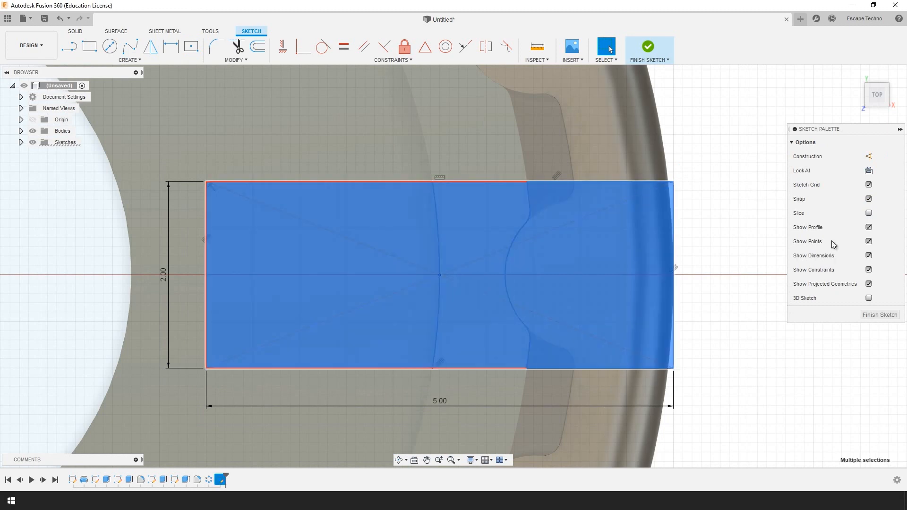
key("e")
left_click(844, 186)
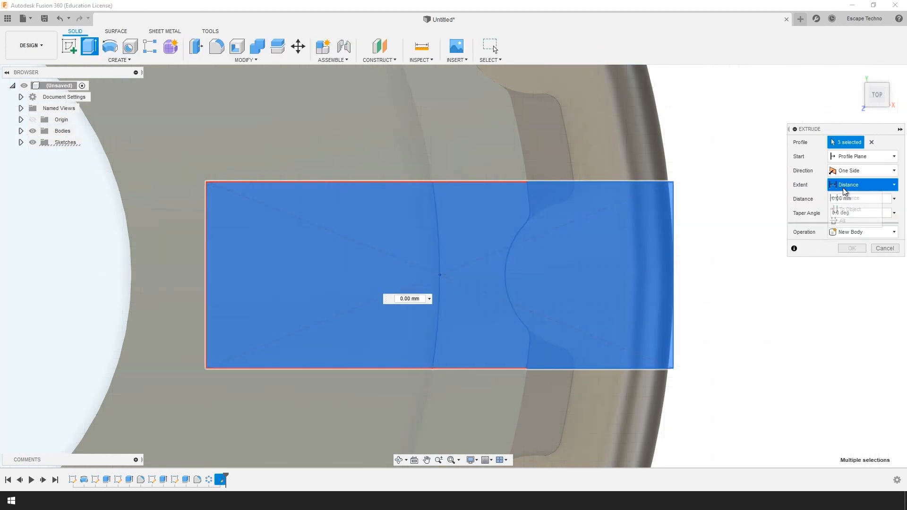
left_click(849, 210)
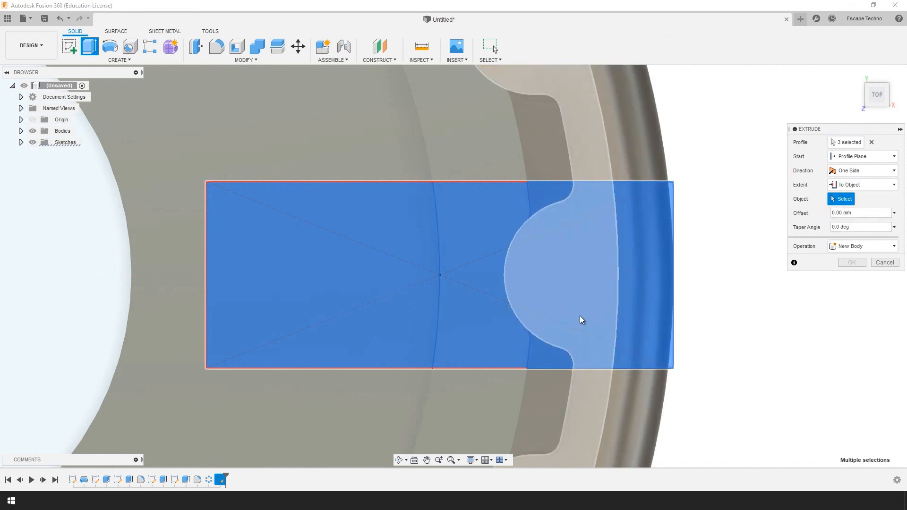
left_click(580, 441)
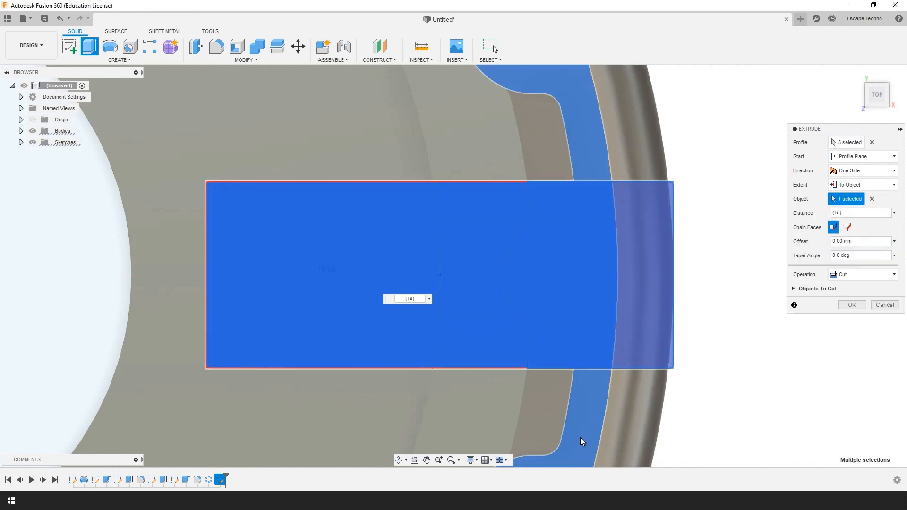
left_click(848, 308)
scroll(681, 307, "down", 3)
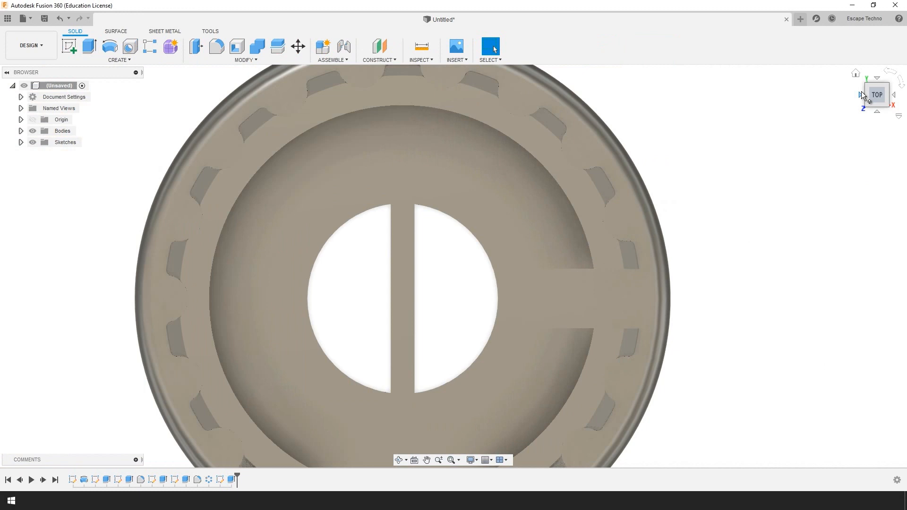
left_click(857, 73)
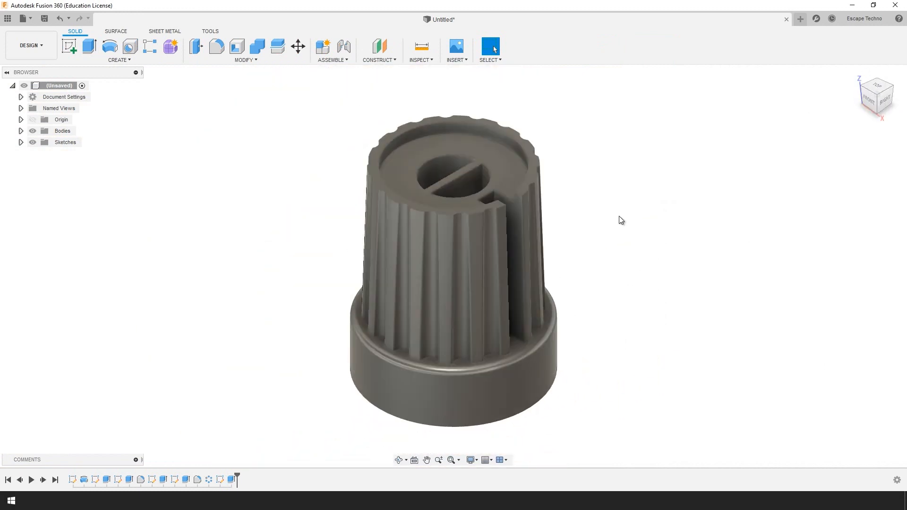
middle_click_drag(621, 220, 726, 222, "shift")
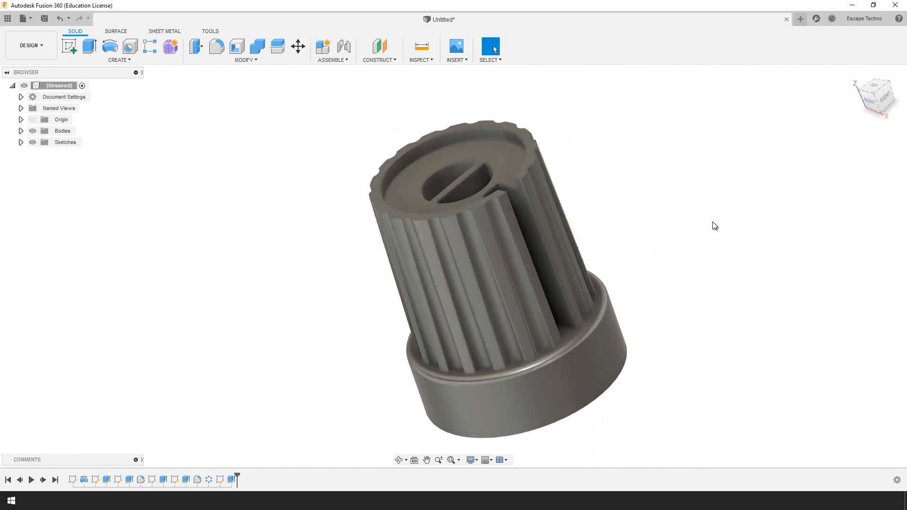
Apply the Plastic - Matte (Black) appearance to the whole knob body
key("a")
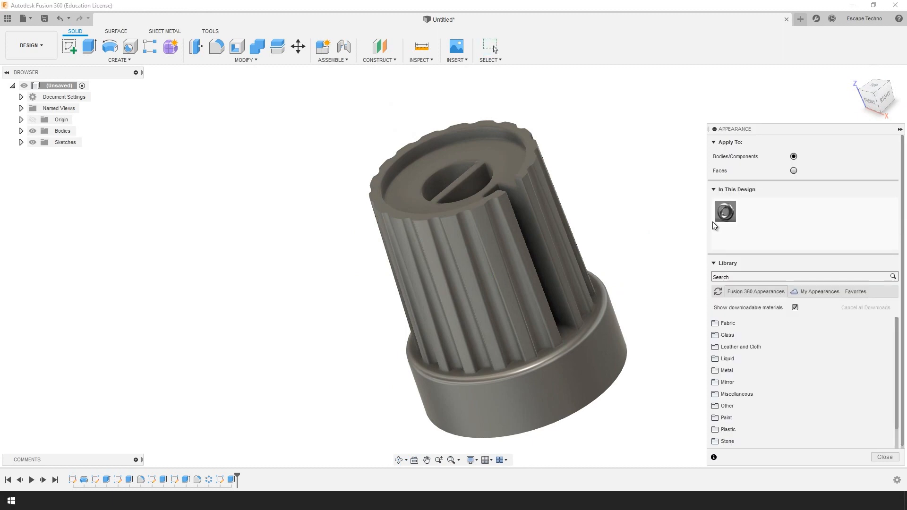
left_click(731, 429)
scroll(751, 412, "down", 3)
scroll(751, 409, "down", 10)
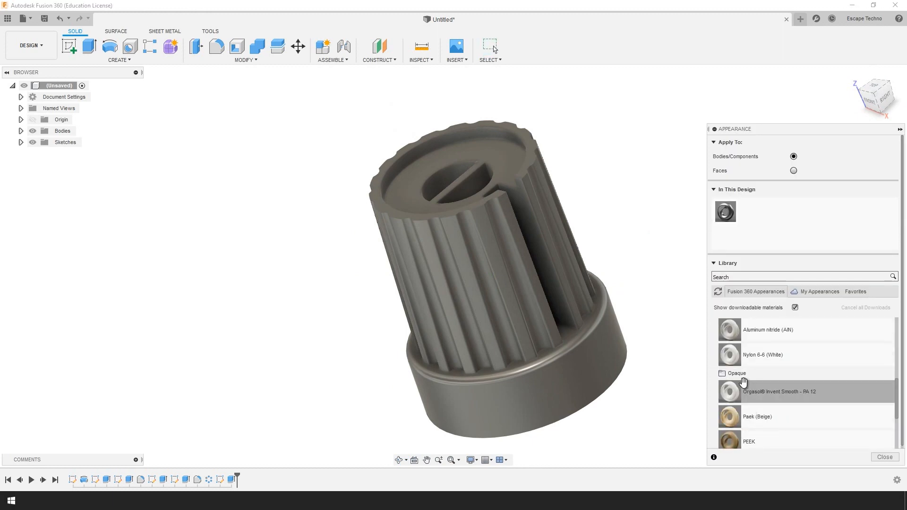
scroll(744, 377, "down", 3)
left_click_drag(744, 377, 501, 295)
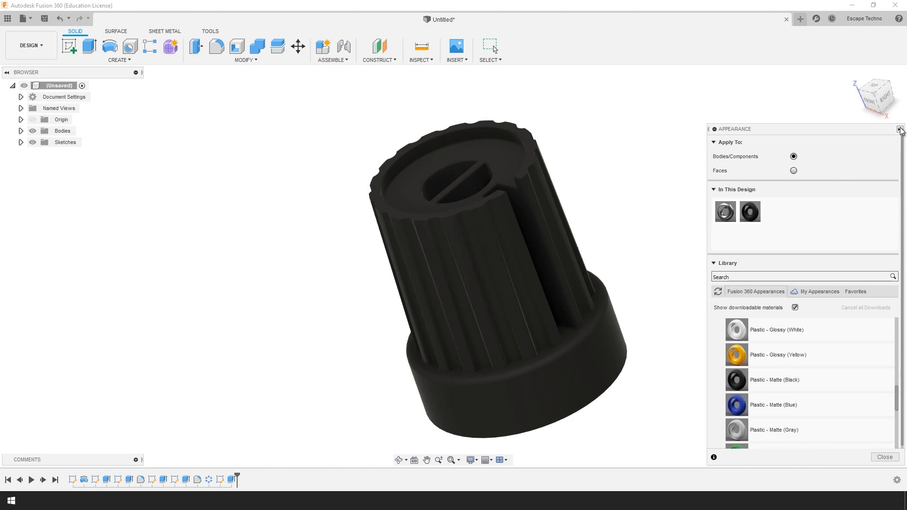
left_click(886, 457)
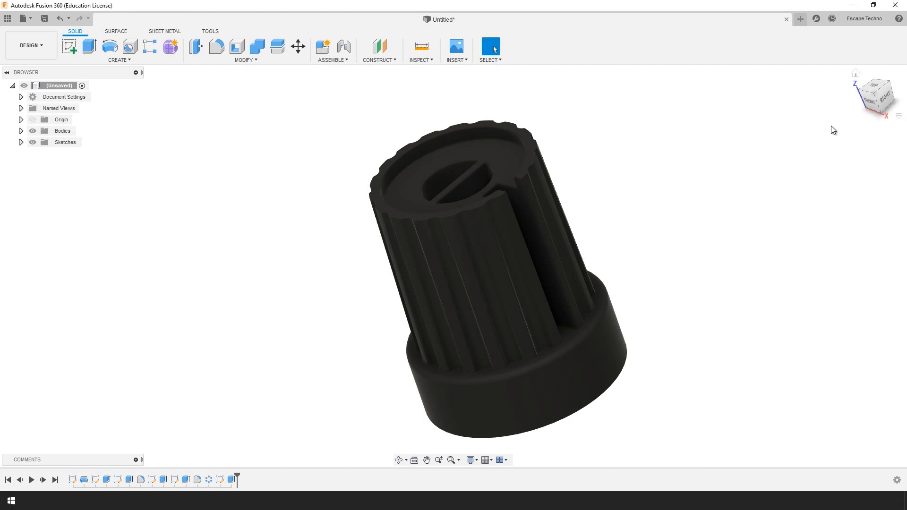
left_click(856, 75)
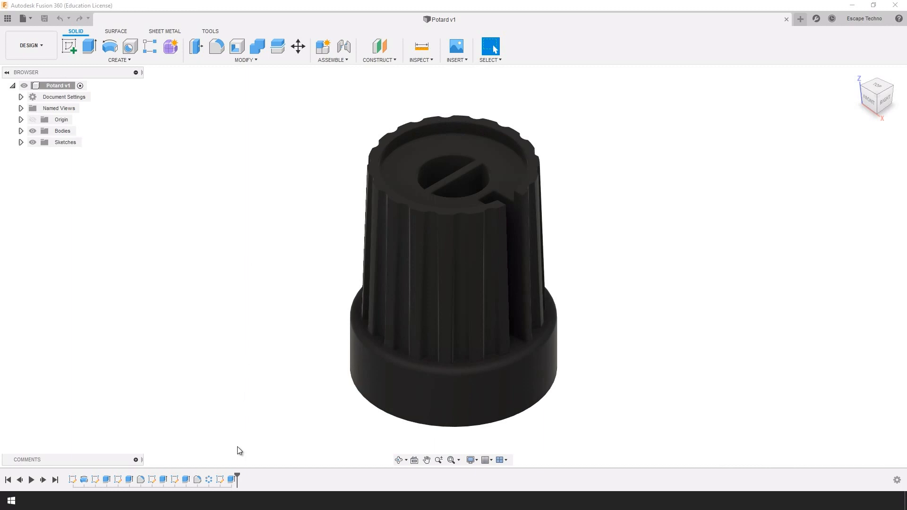
Group all of the knob's timeline features into a single group
left_click_drag(233, 481, 71, 482)
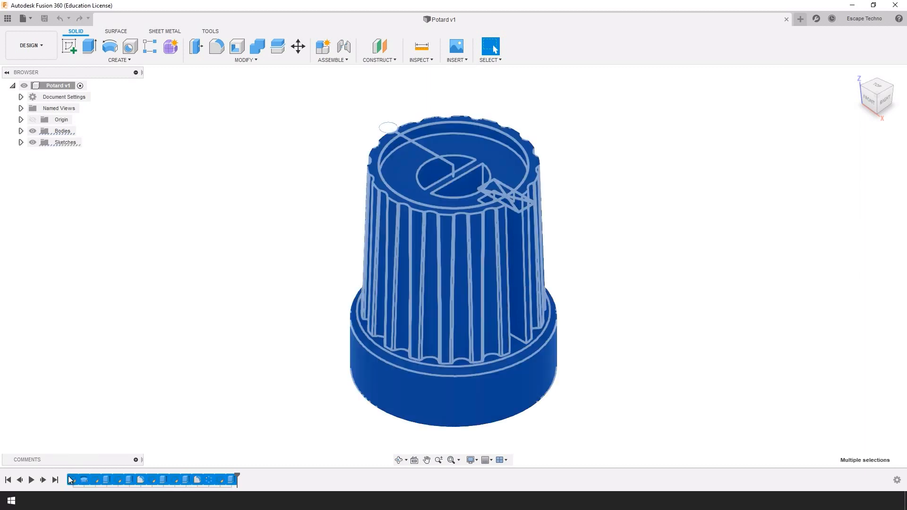
right_click(76, 482)
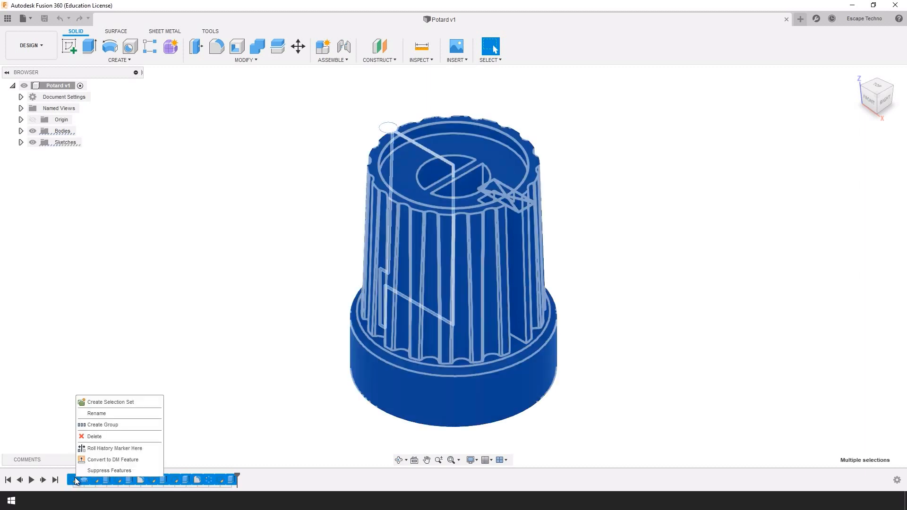
left_click(109, 424)
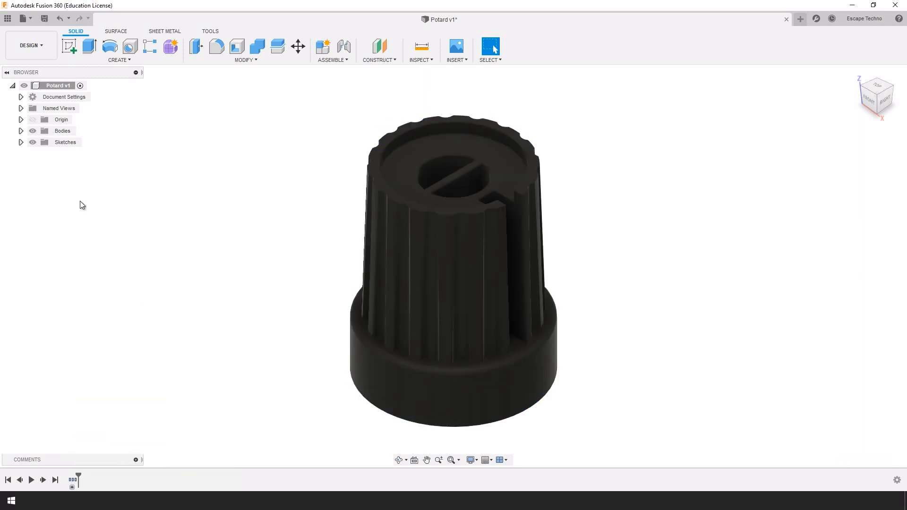
Create a section analysis through the middle of the knob on the XZ plane with a 0 mm offset
left_click(20, 131)
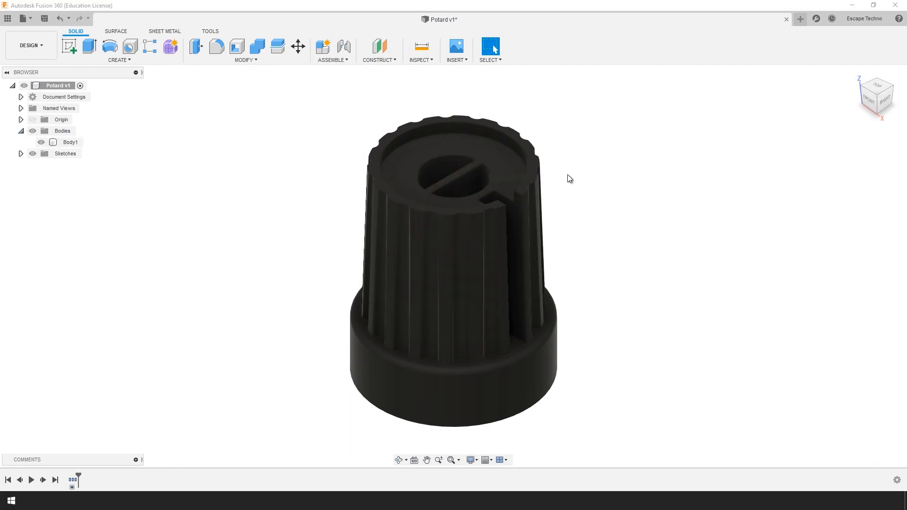
left_click(74, 49)
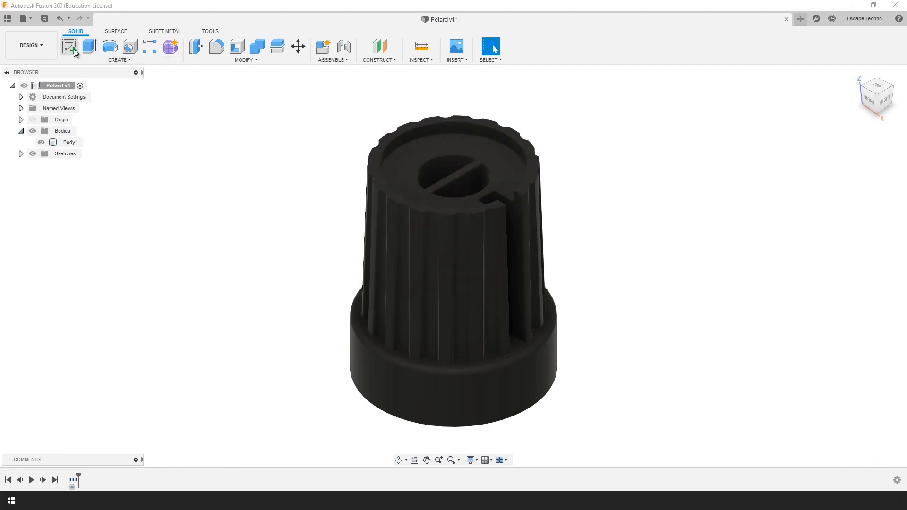
left_click(421, 61)
left_click(434, 163)
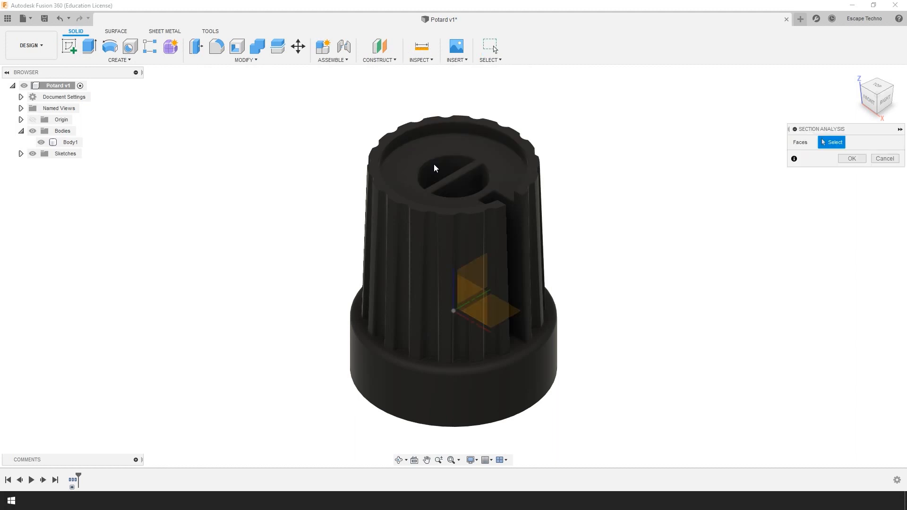
left_click(493, 296)
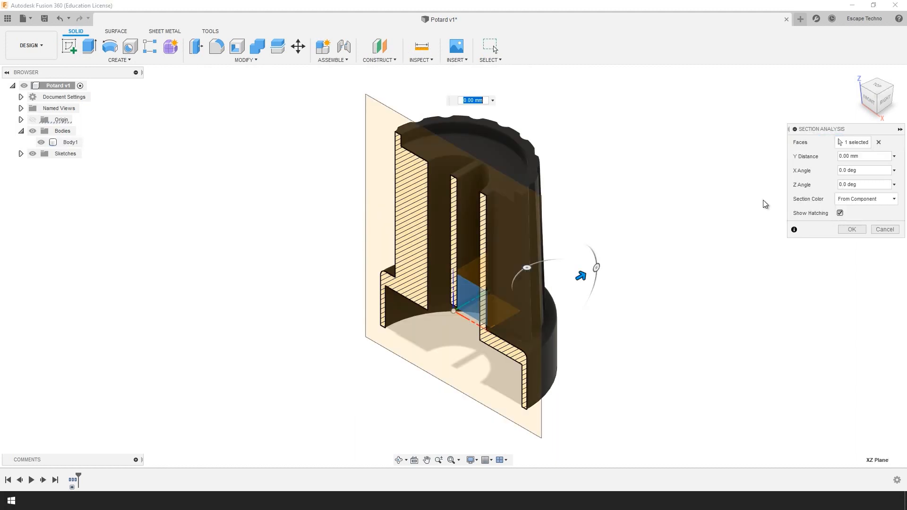
left_click(852, 229)
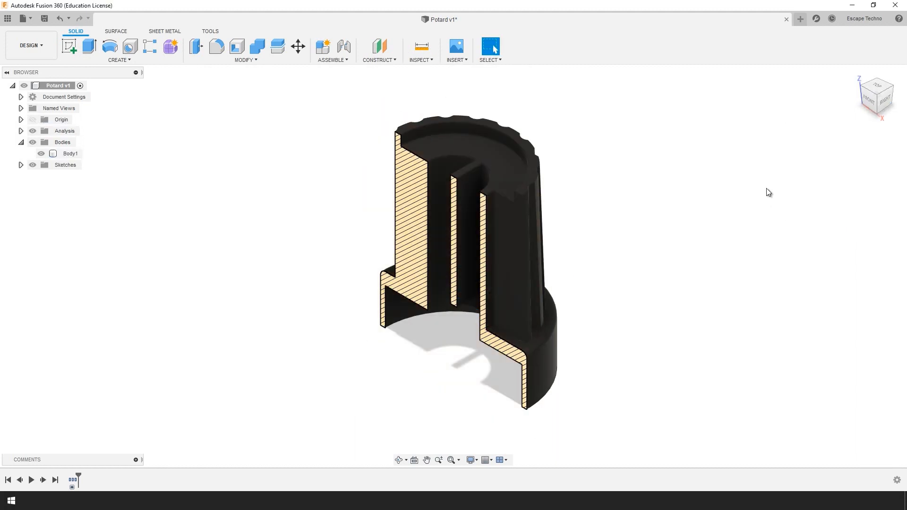
Start a new sketch on the XZ plane through the sectioned knob, viewed from the front
left_click(868, 100)
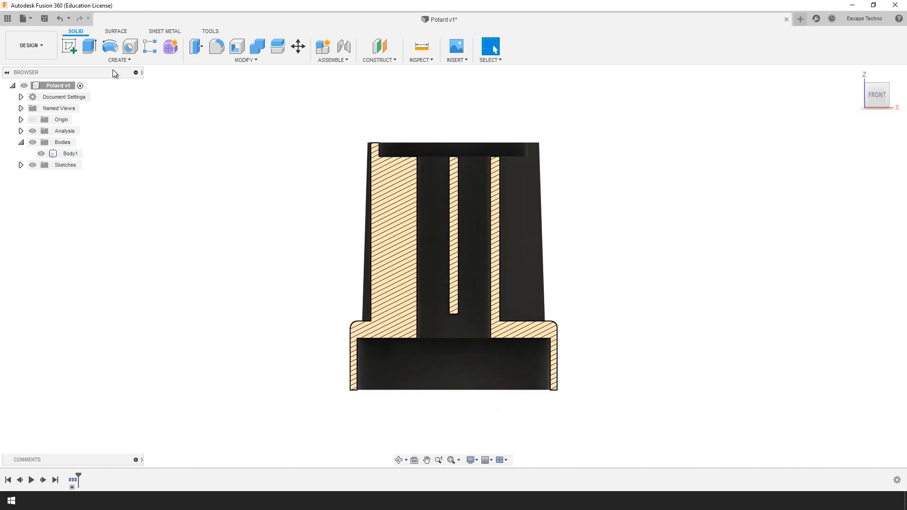
left_click(69, 46)
left_click(477, 295)
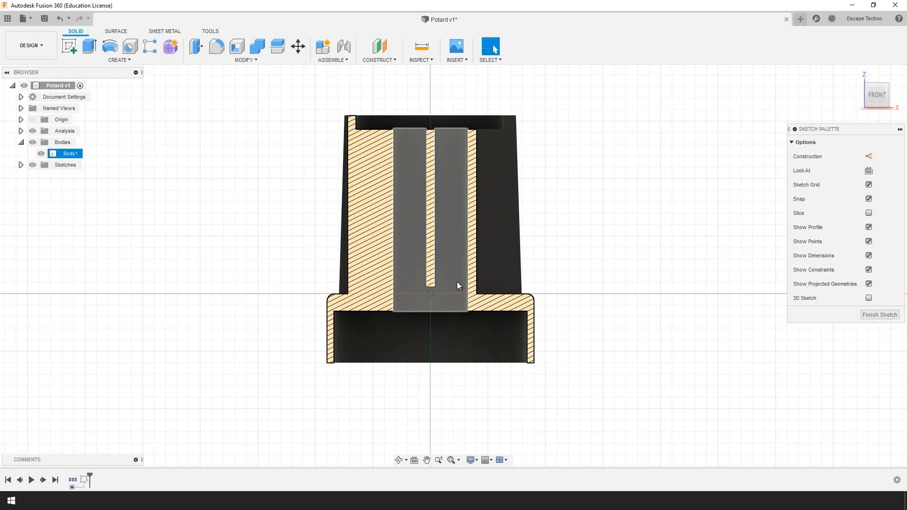
scroll(426, 93, "up", 4)
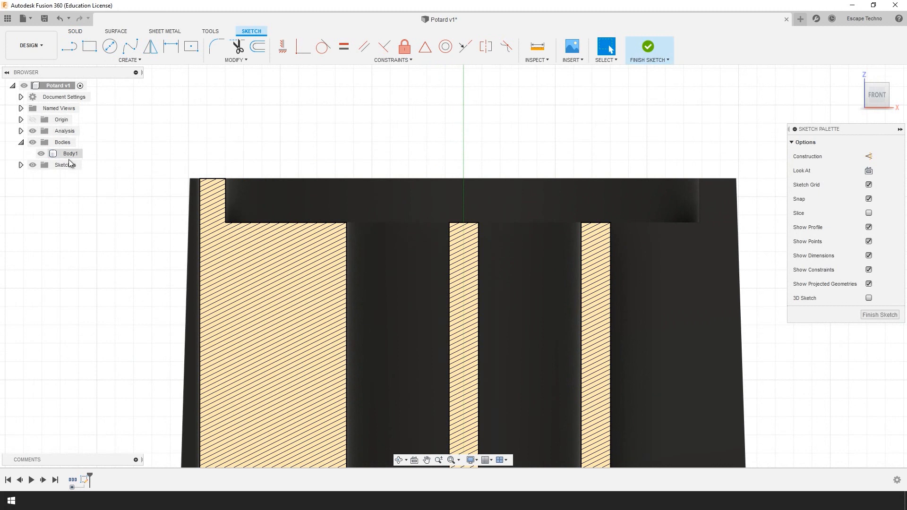
Draw a 7 mm horizontal line along the knob's top edge from the centre axis, and a 1.6 mm vertical line upward from the axis
left_click(69, 46)
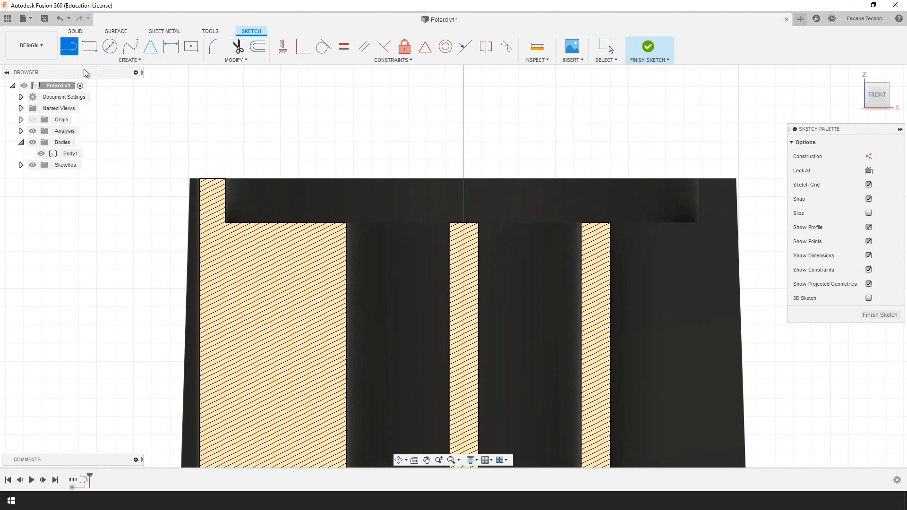
left_click(464, 178)
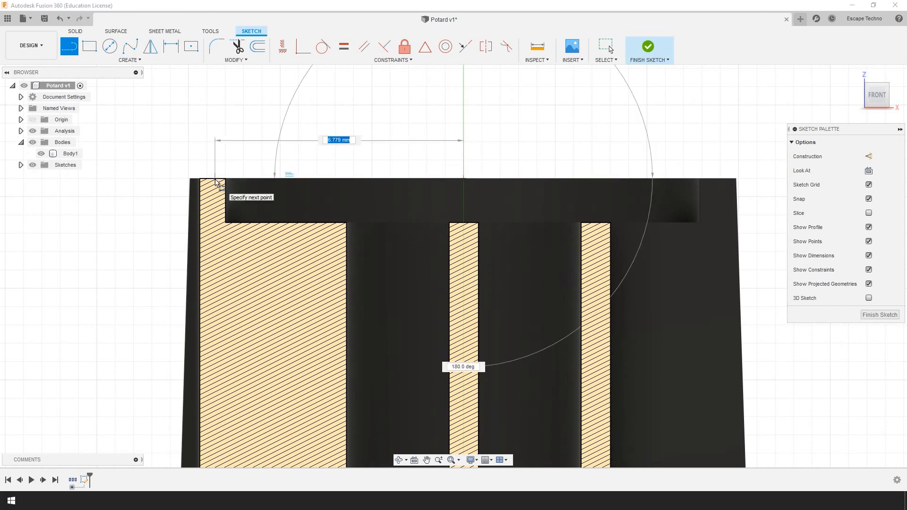
key("Return")
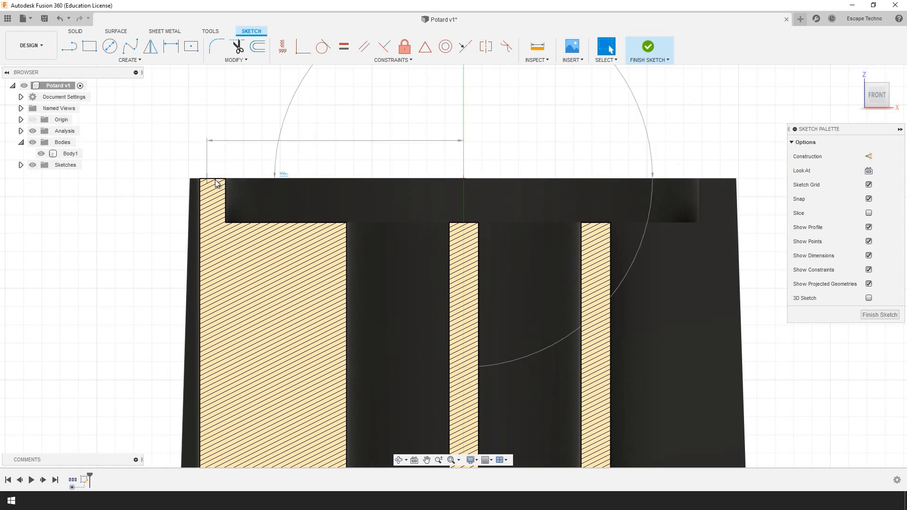
left_click(69, 46)
left_click(464, 179)
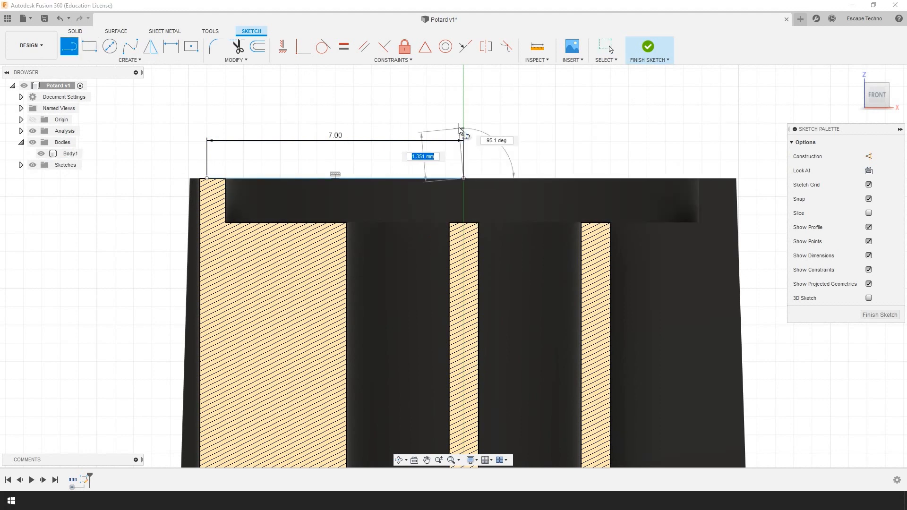
type("1.6")
key("Return")
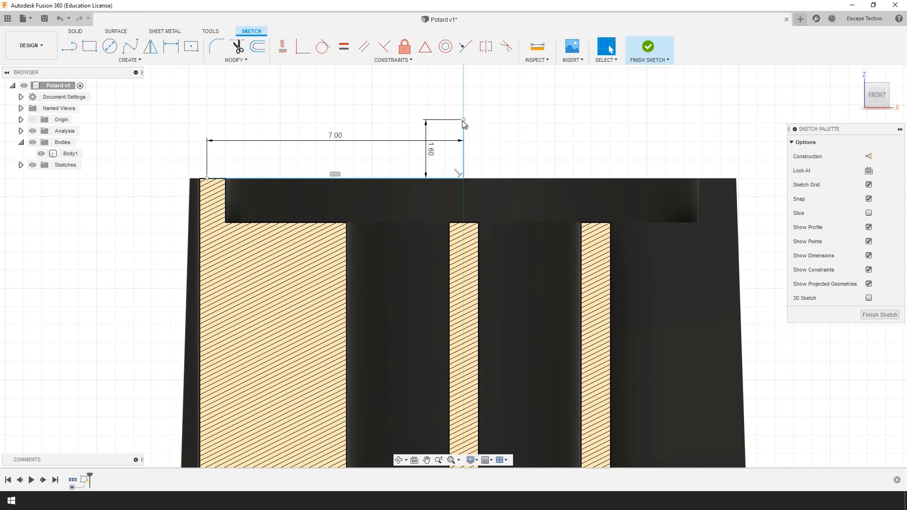
Close the profile with an upward-bulging 3-point arc from the outer end of the 7 mm line to the upper end of the 1.6 mm line
left_click(130, 60)
mouse_move(131, 105)
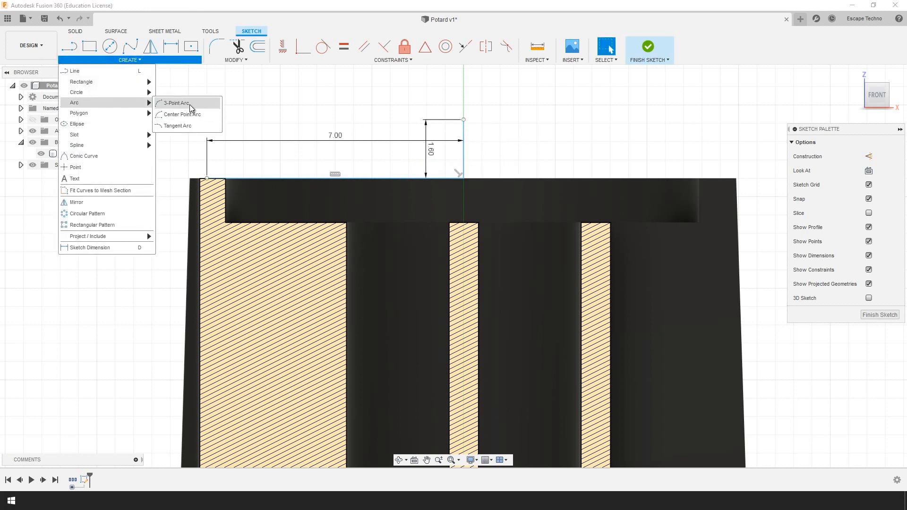
left_click(175, 103)
left_click(207, 178)
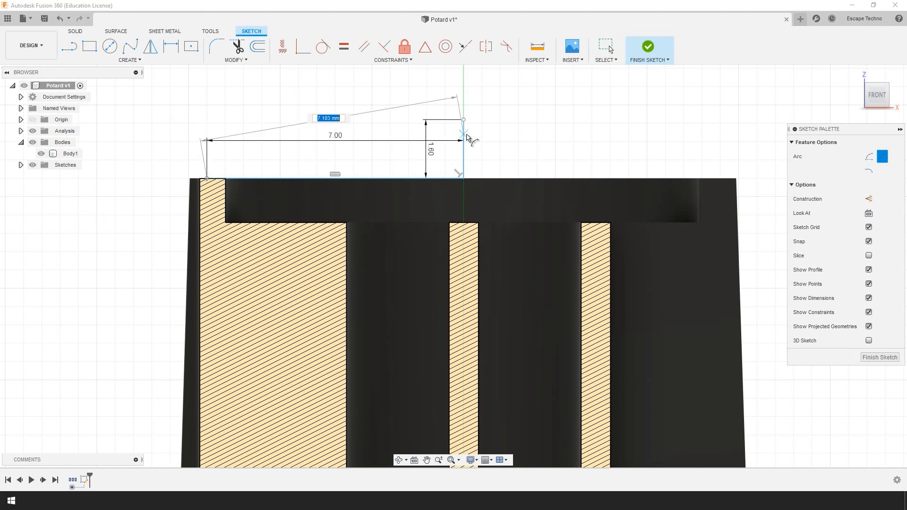
left_click(464, 120)
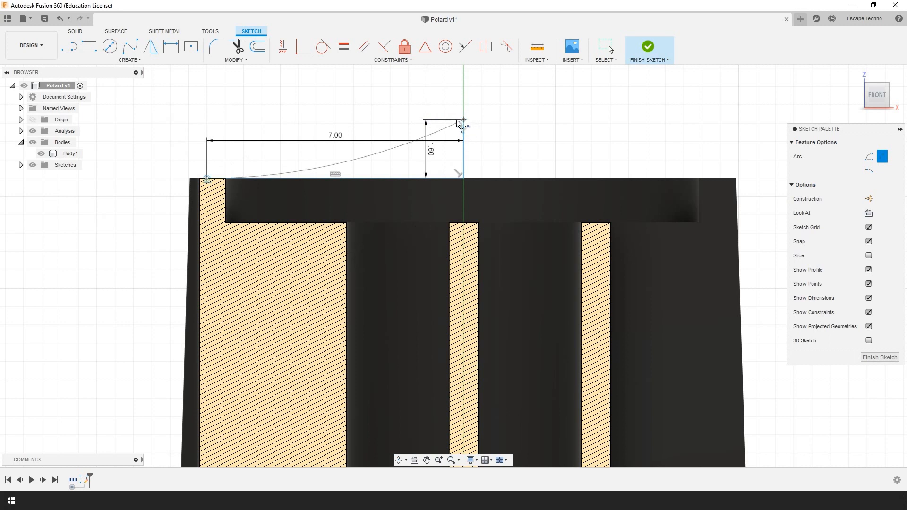
left_click(451, 124)
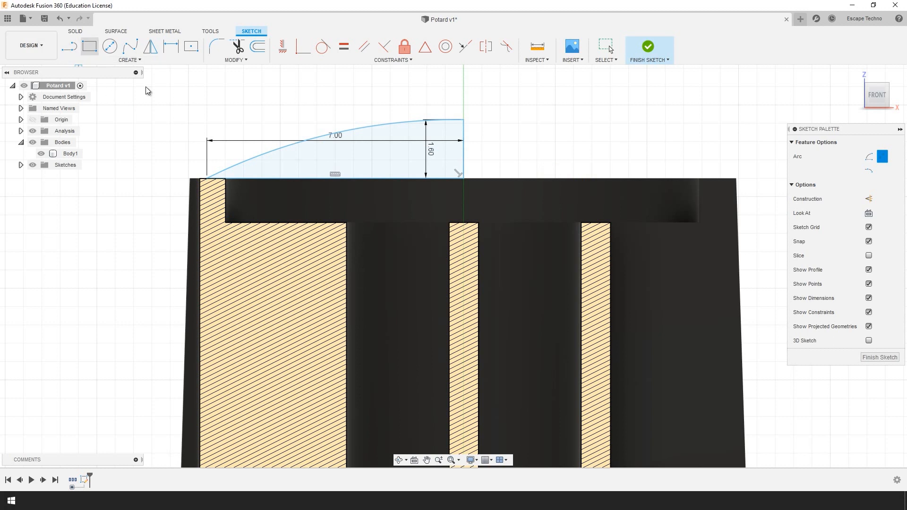
Revolve the domed profile 360 degrees around the Z axis as a new body
left_click(75, 31)
left_click(109, 46)
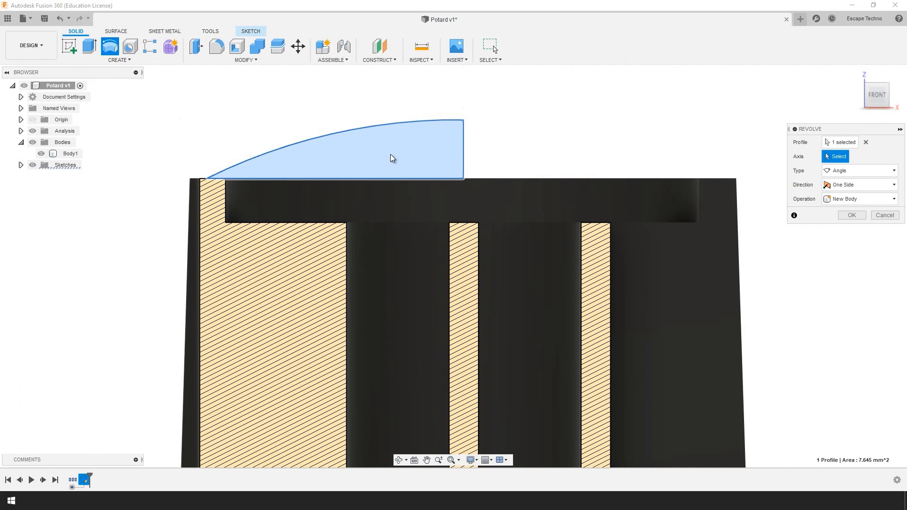
left_click(846, 171)
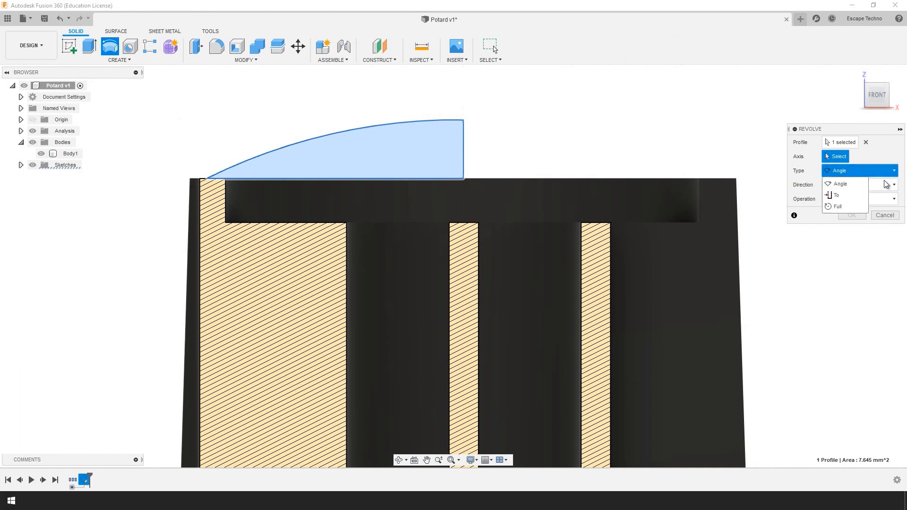
left_click(841, 157)
scroll(595, 117, "down", 5)
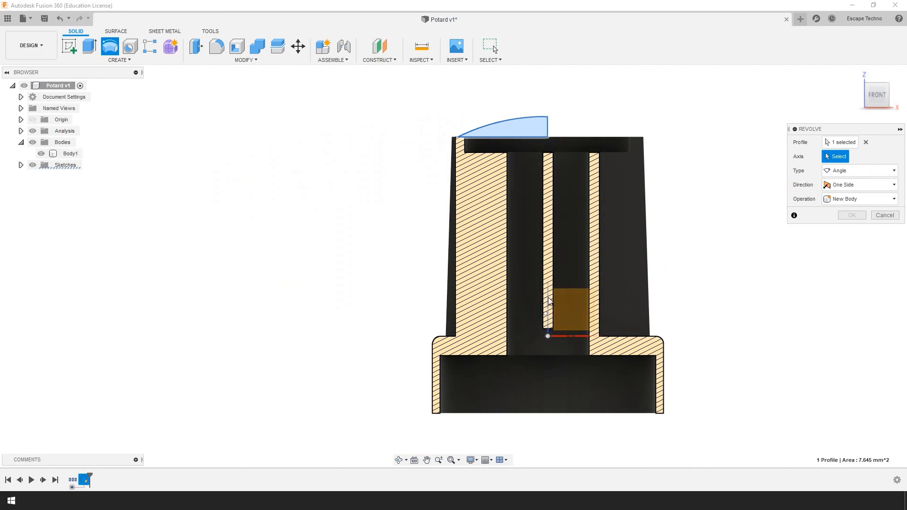
left_click(549, 302)
scroll(719, 271, "down", 2)
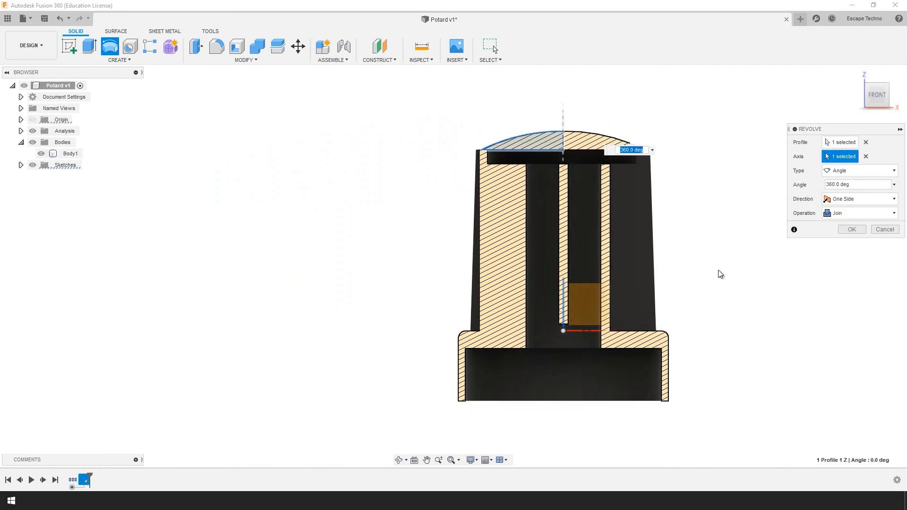
scroll(709, 130, "up", 3)
left_click(858, 213)
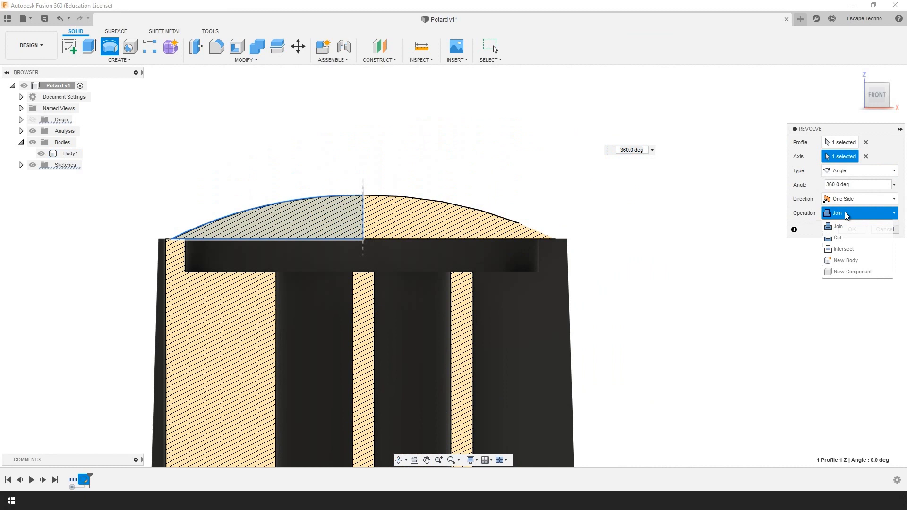
left_click(840, 260)
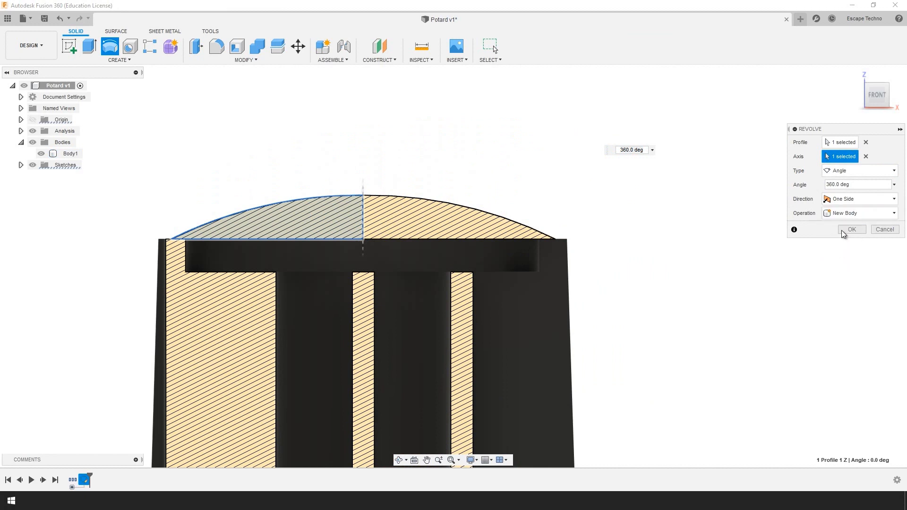
left_click(844, 231)
scroll(755, 261, "down", 2)
scroll(272, 184, "up", 2)
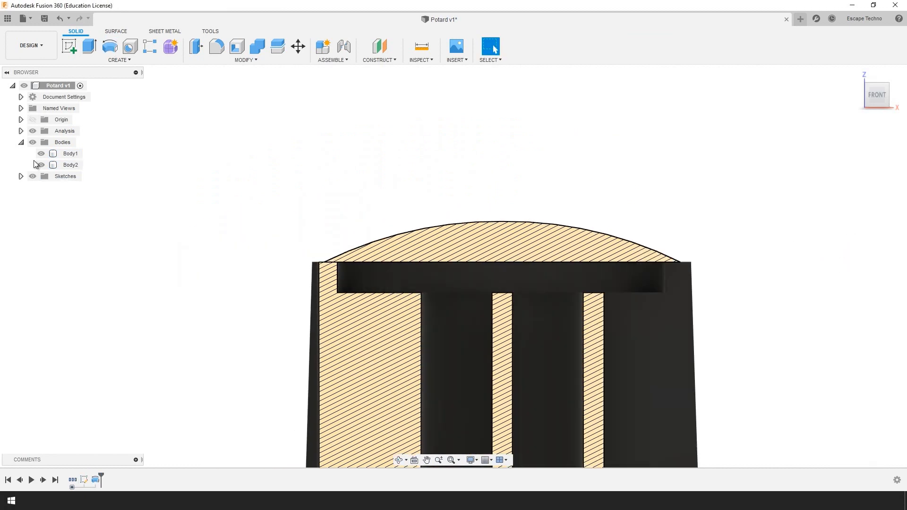
Hide the section analysis and inspect the domed cap with and without the knob body
left_click(32, 131)
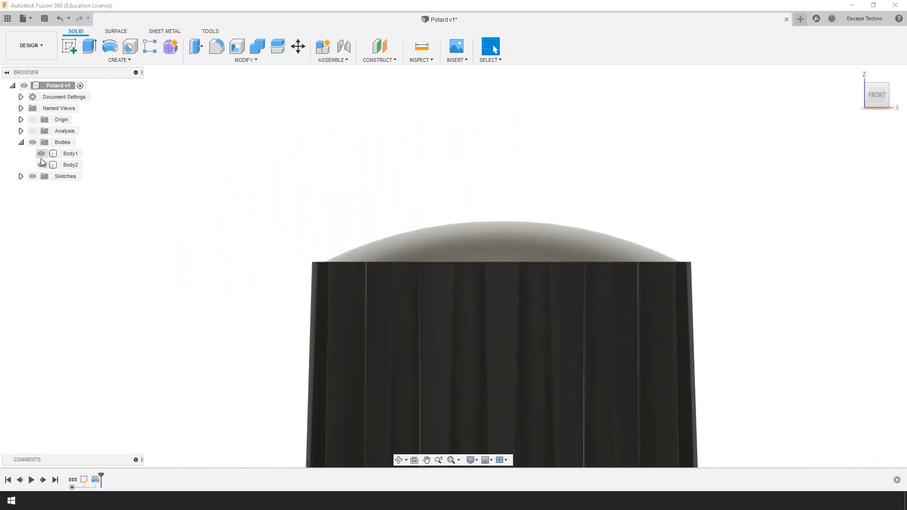
left_click(41, 165)
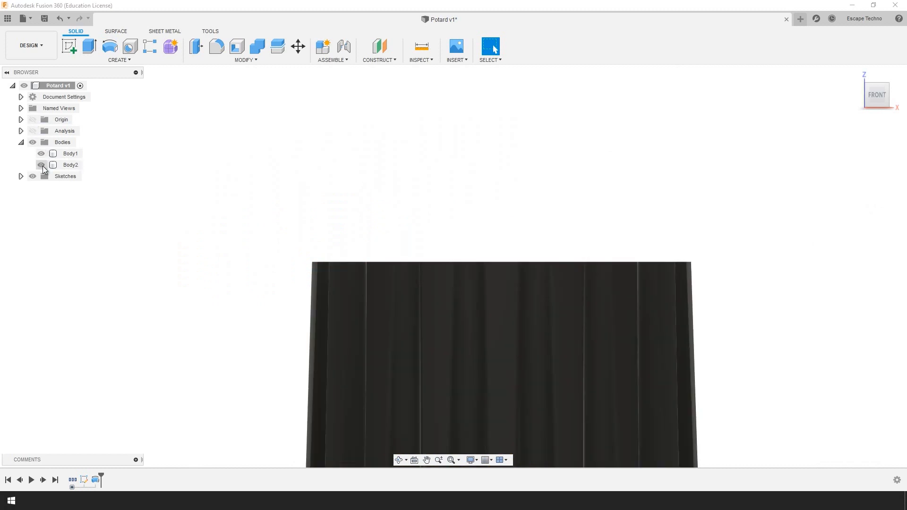
left_click(42, 165)
left_click(42, 154)
mouse_move(622, 191)
middle_mouse_down("shift")
mouse_move(591, 231)
mouse_move(612, 204)
mouse_move(616, 162)
mouse_move(626, 191)
middle_mouse_up("shift")
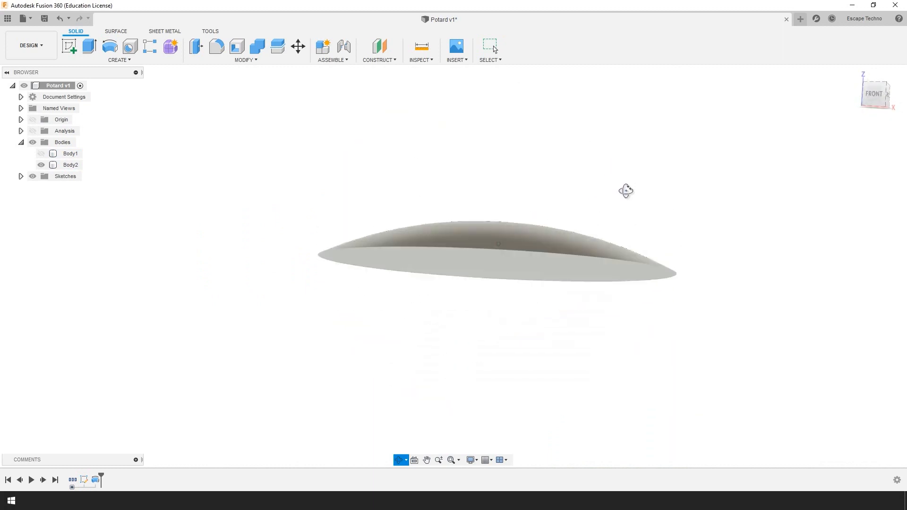
key("Escape")
left_click(41, 154)
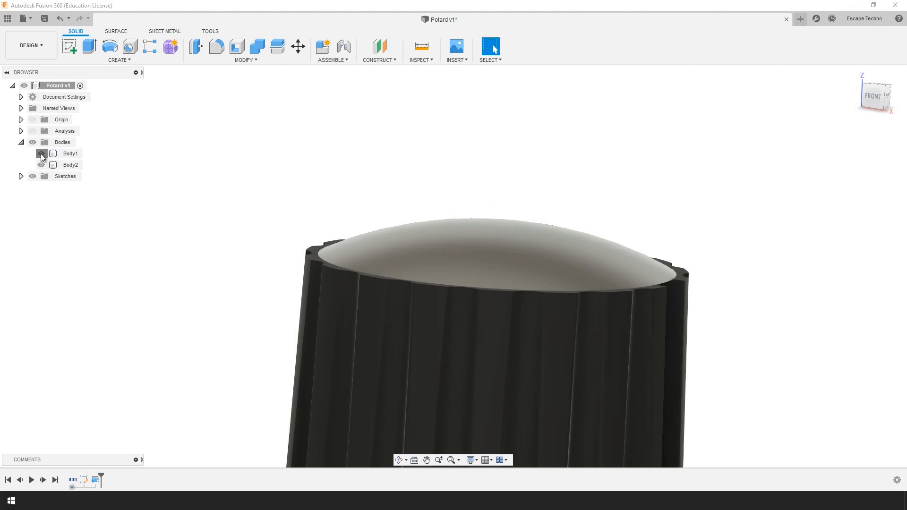
Hide the knob body and start a sketch on the cap's flat underside
left_click(41, 154)
middle_click_drag(644, 336, 602, 227, "shift")
left_click(558, 208)
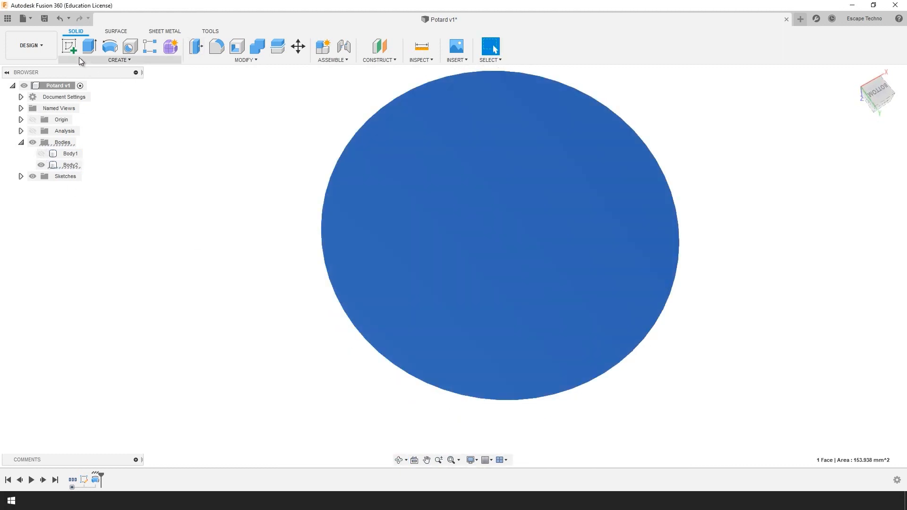
left_click(69, 46)
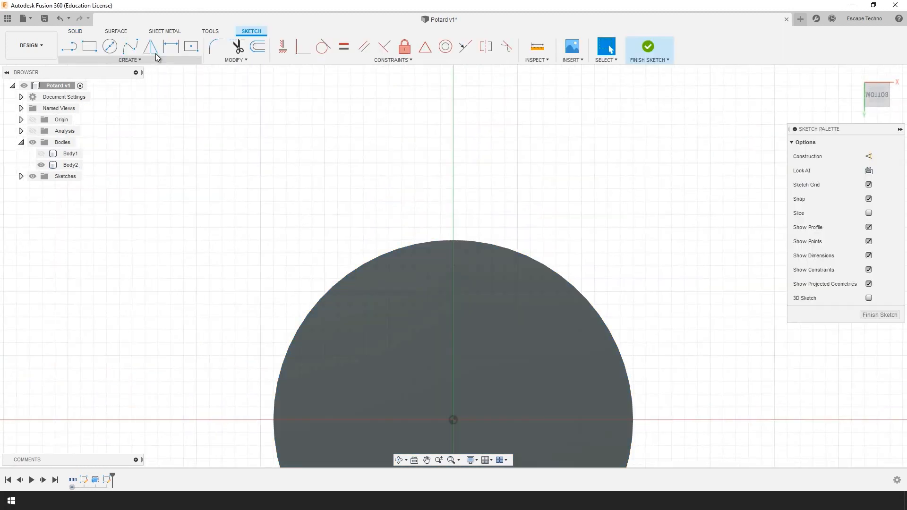
Draw a 12.6 mm diameter circle centred on the origin of the cap's underside
left_click(109, 47)
scroll(175, 149, "down", 3)
scroll(425, 365, "up", 3)
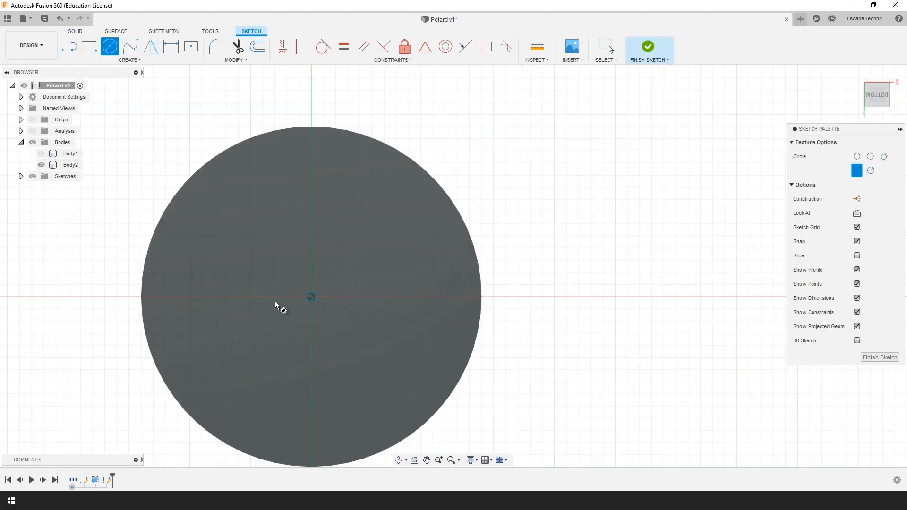
left_click(311, 297)
type("12.6")
key("Return")
Extrude the circular profile 1.5 mm from the cap's underside to form a plug
left_click(243, 237)
key("e")
type("1.5")
key("Return")
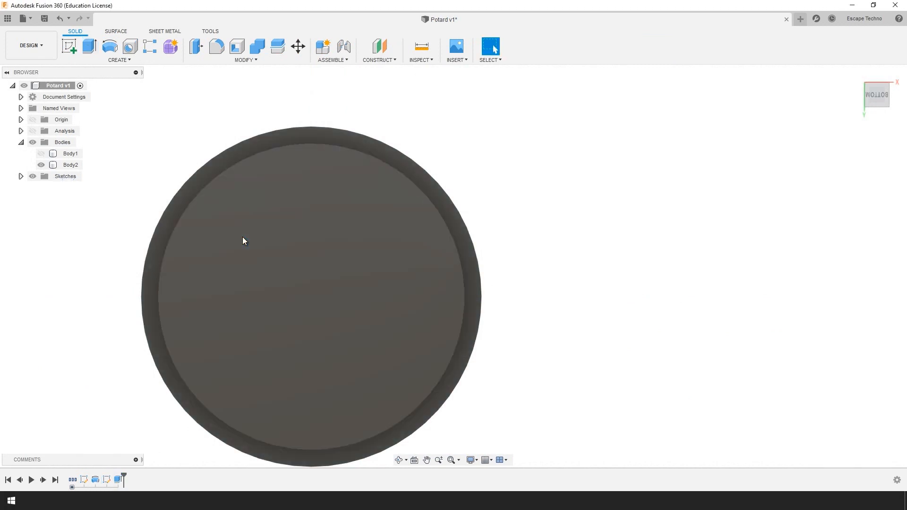
Show the knob body and the section analysis, and examine how the cap's plug fits the knob's top recess
scroll(458, 240, "down", 2)
middle_click_drag(493, 217, 500, 279, "shift")
left_click(41, 154)
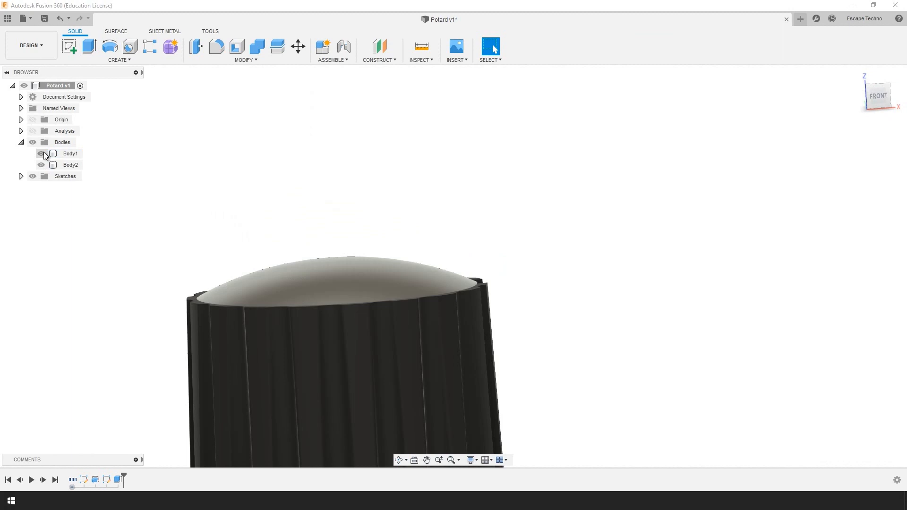
left_click(32, 131)
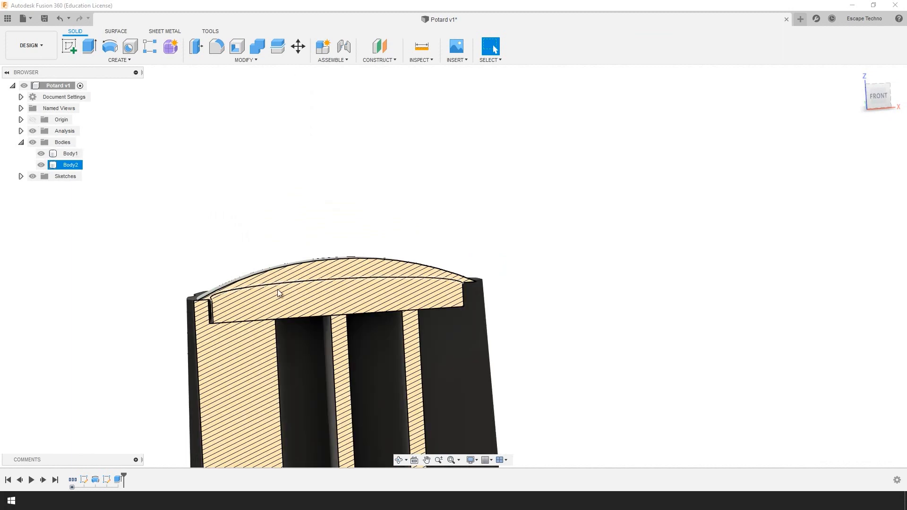
scroll(279, 293, "up", 5)
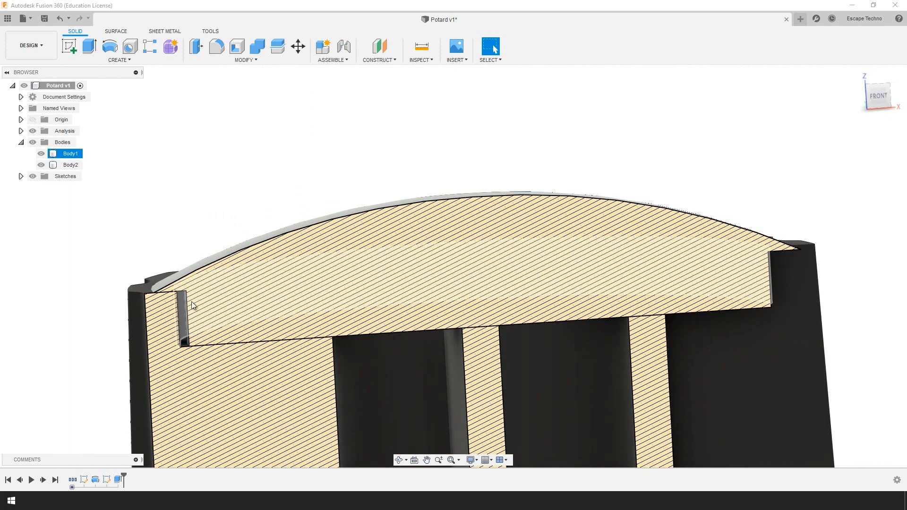
scroll(679, 324, "down", 2)
middle_click_drag(679, 324, 668, 309, "shift")
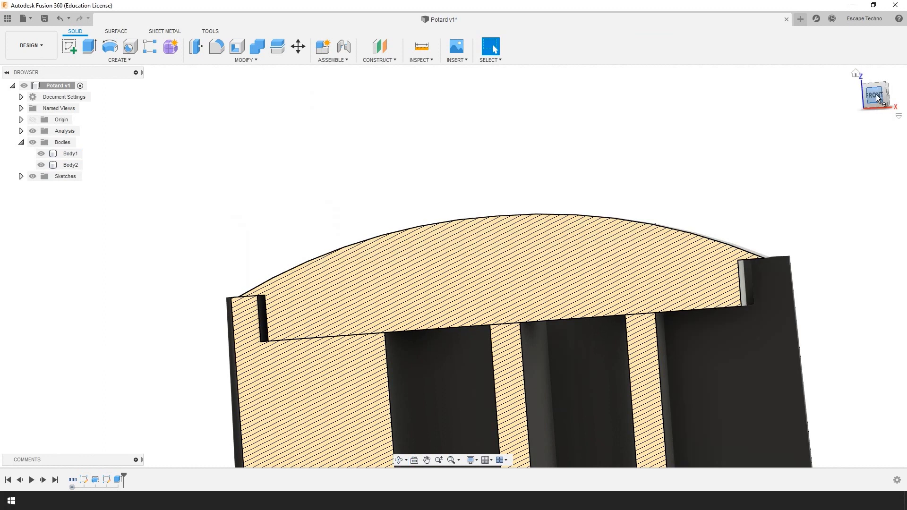
left_click(877, 97)
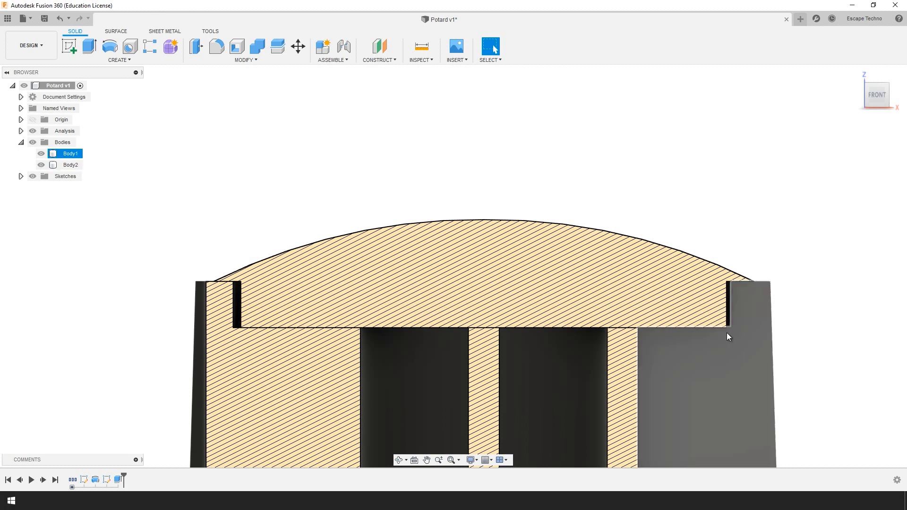
scroll(730, 338, "up", 5)
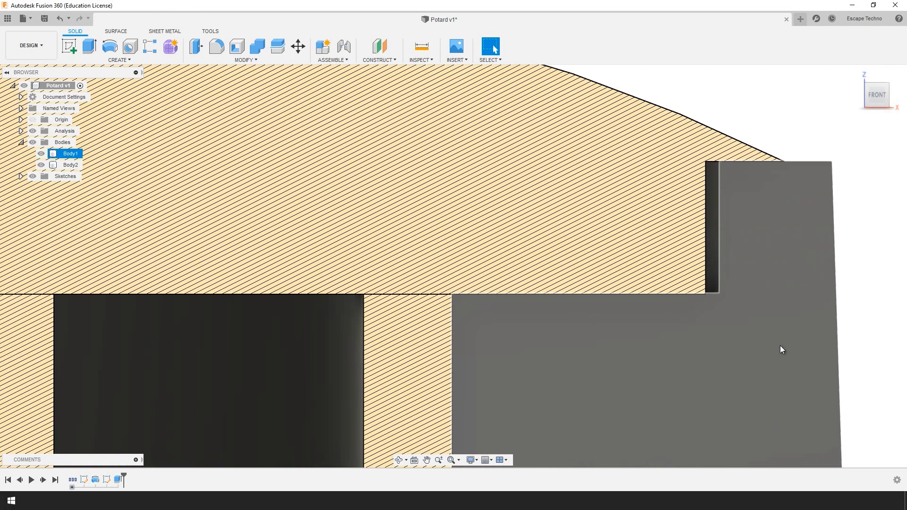
scroll(671, 312, "up", 3)
scroll(661, 326, "down", 8)
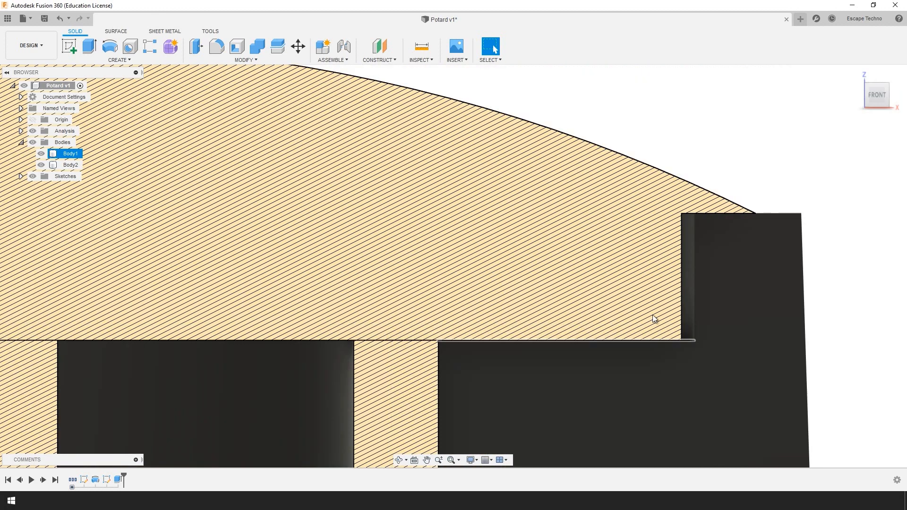
mouse_move(638, 237)
middle_mouse_down("shift")
mouse_move(623, 286)
mouse_move(638, 239)
middle_mouse_up("shift")
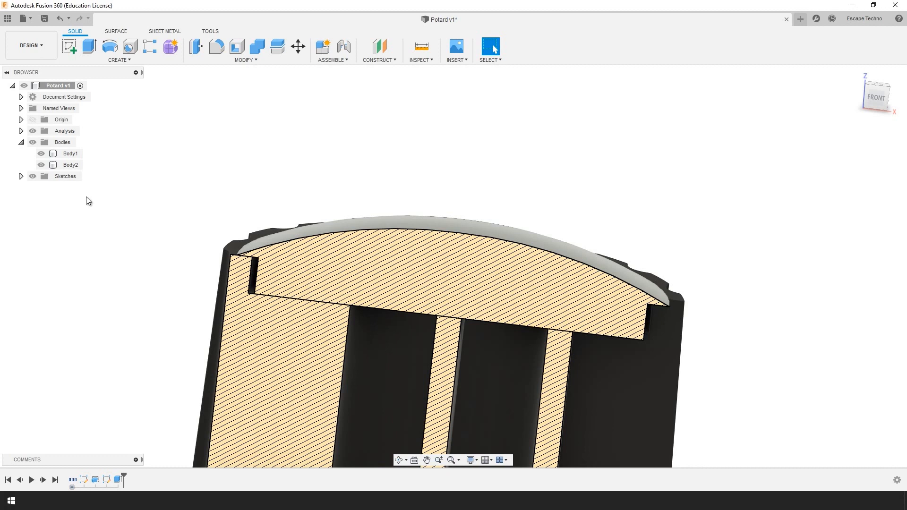
Hide the section analysis and the knob body so that only the cap remains displayed
left_click(33, 131)
left_click(41, 154)
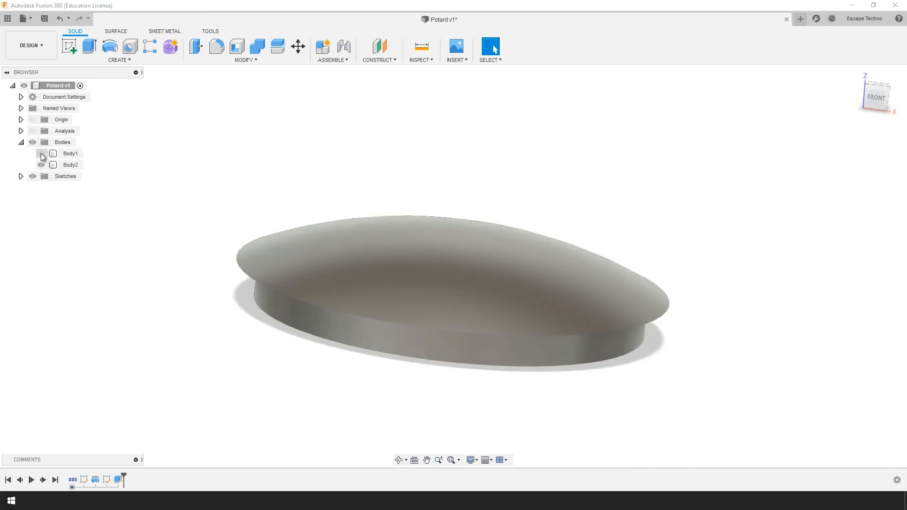
scroll(83, 203, "down", 3)
middle_click_drag(494, 152, 510, 155, "shift")
scroll(732, 303, "down", 2)
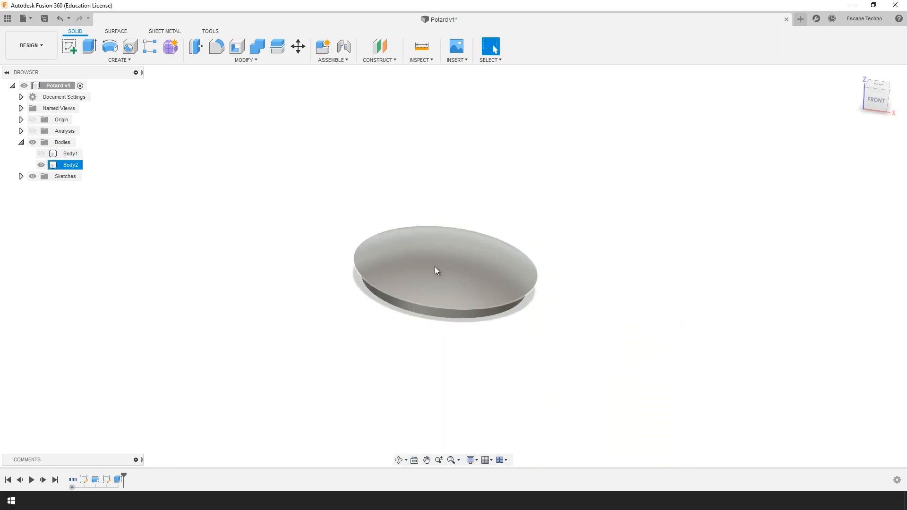
scroll(440, 262, "up", 2)
Apply the Plastic - Matte (Red) appearance from the library to the cap body
key("a")
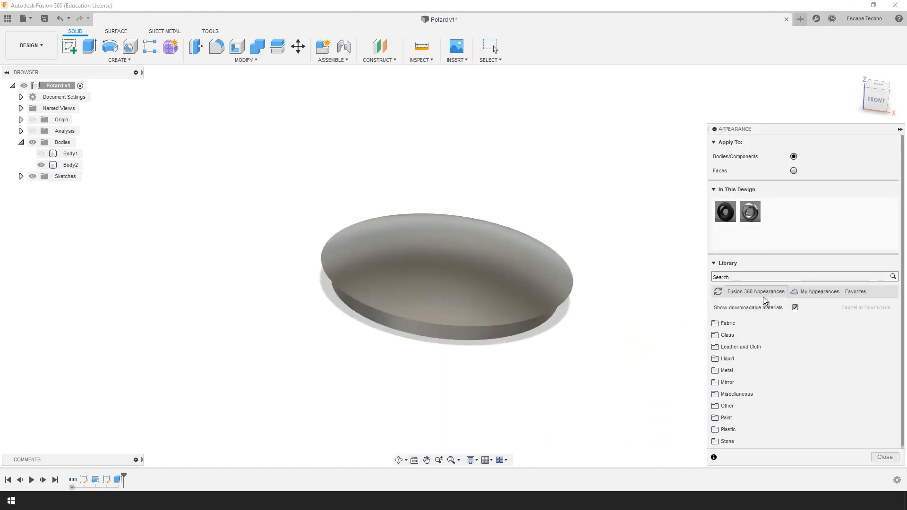
scroll(784, 384, "down", 3)
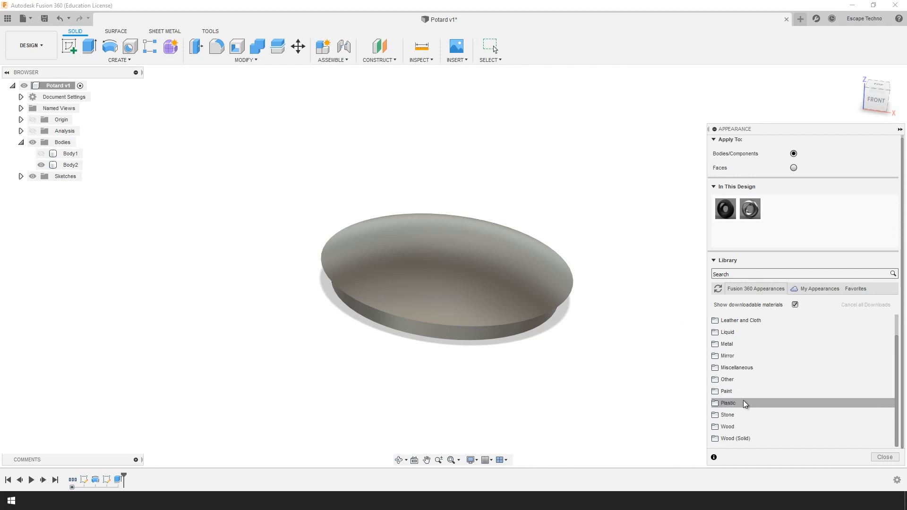
left_click(723, 404)
scroll(730, 383, "down", 5)
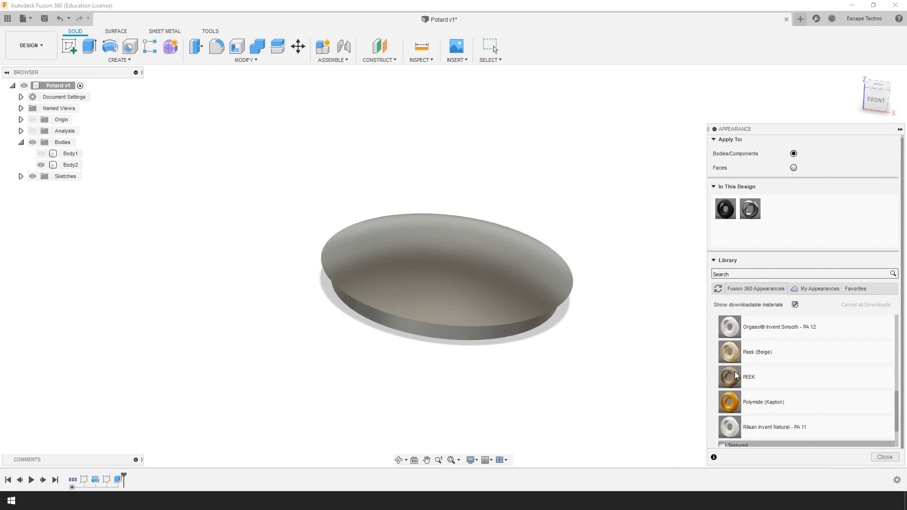
scroll(735, 376, "down", 3)
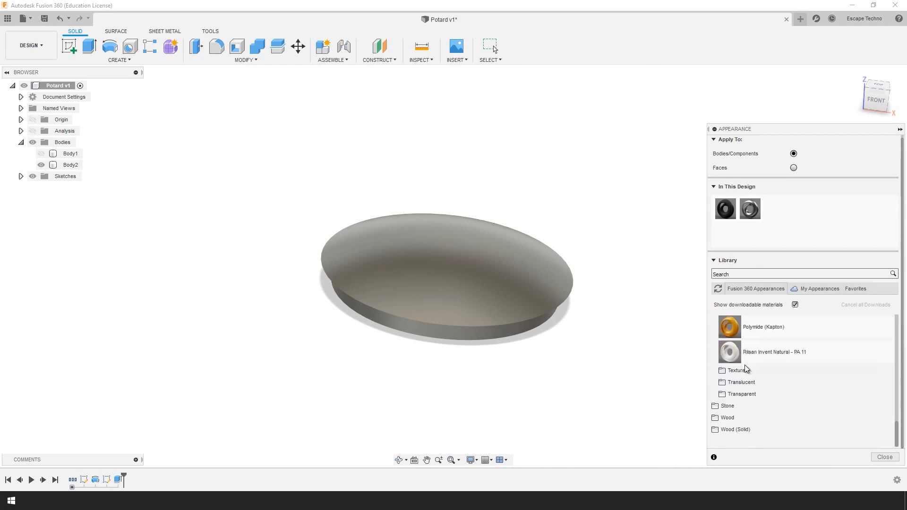
scroll(745, 369, "down", 5)
left_click_drag(742, 403, 533, 318)
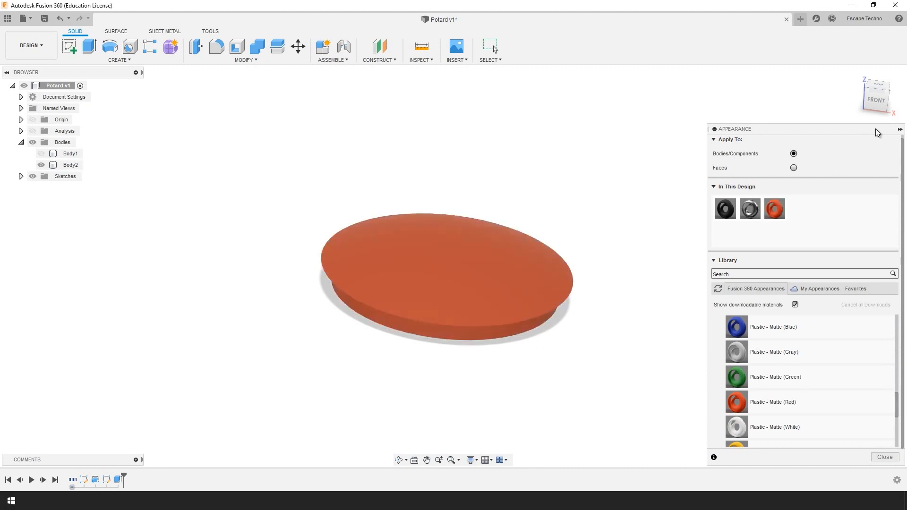
left_click(885, 457)
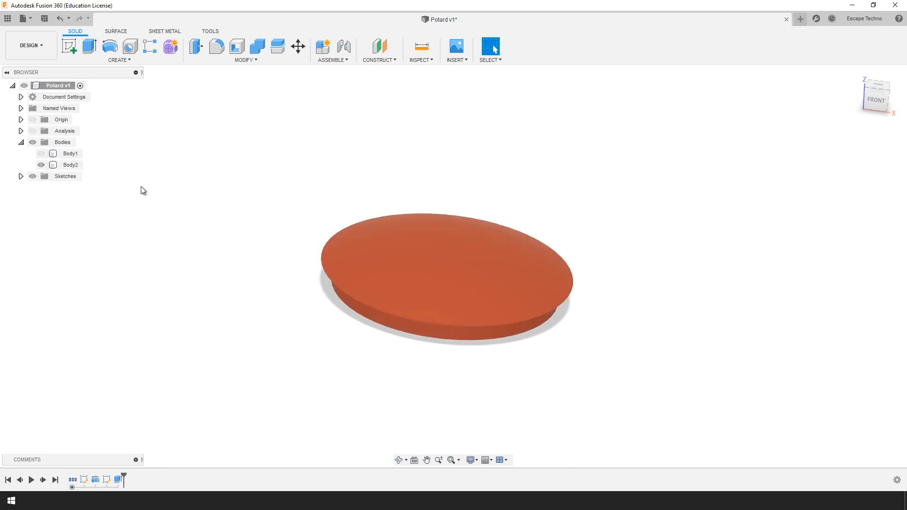
Show the knob body in the home view and group the cap's sketches and features in the timeline
left_click(41, 154)
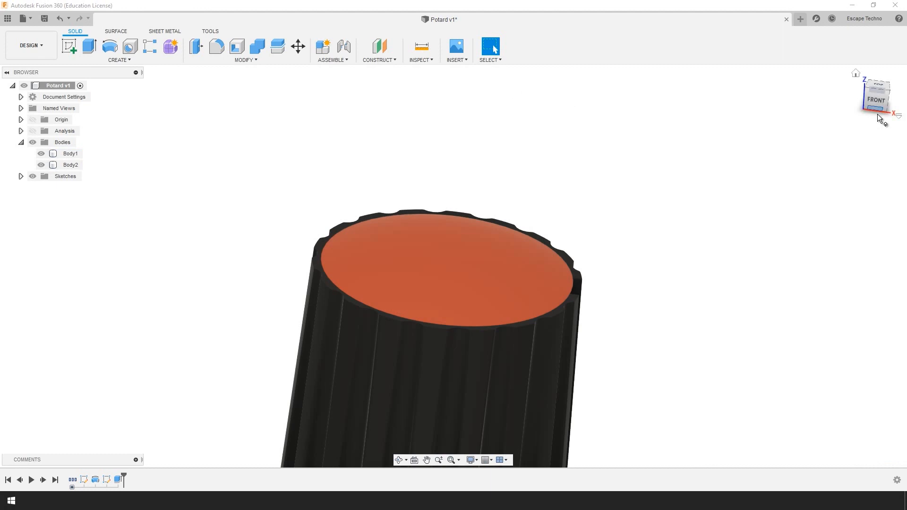
left_click(856, 74)
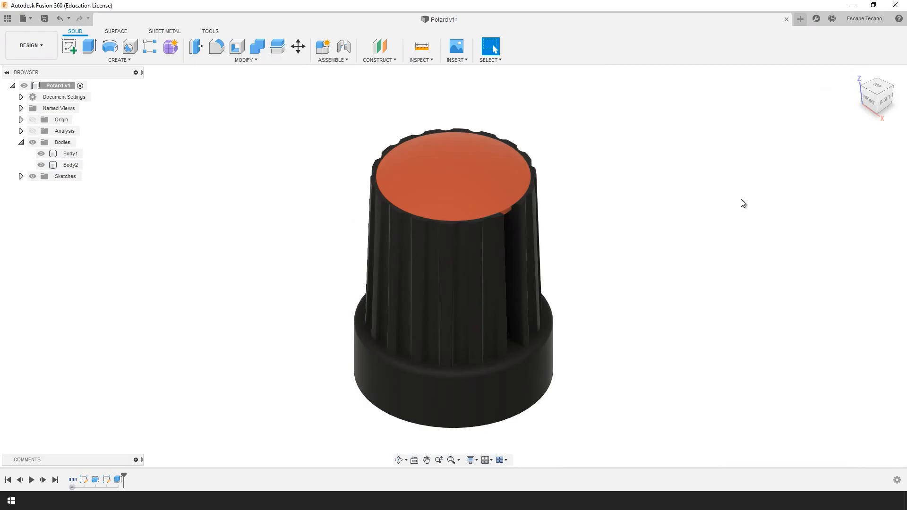
left_click(84, 480)
left_click(118, 480, "shift")
right_click(119, 479)
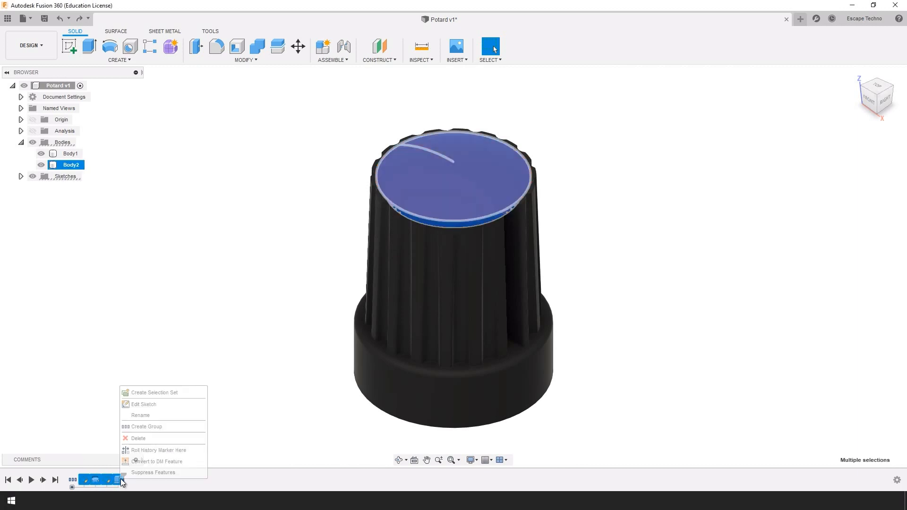
left_click(149, 428)
Rename the cap body Capuchon and the knob body Bouton
left_click(71, 164)
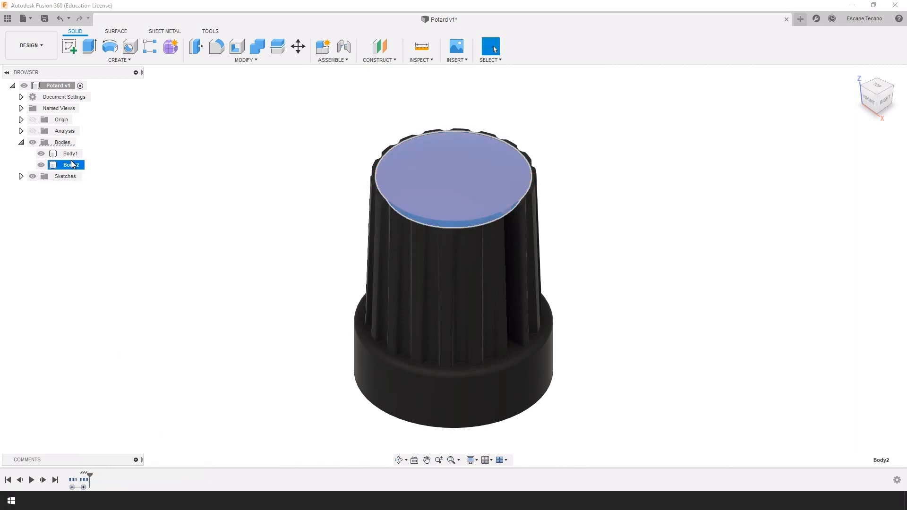
double_click(70, 165)
key("Return")
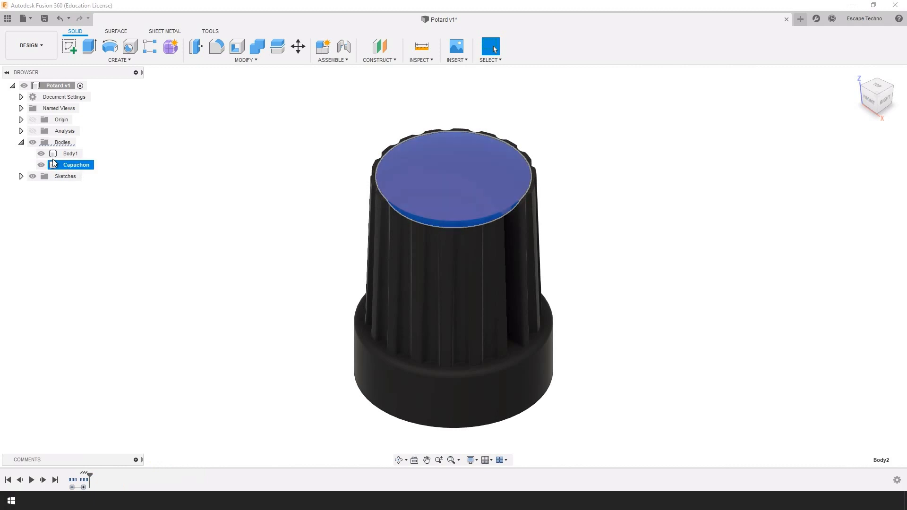
left_click(70, 154)
double_click(71, 154)
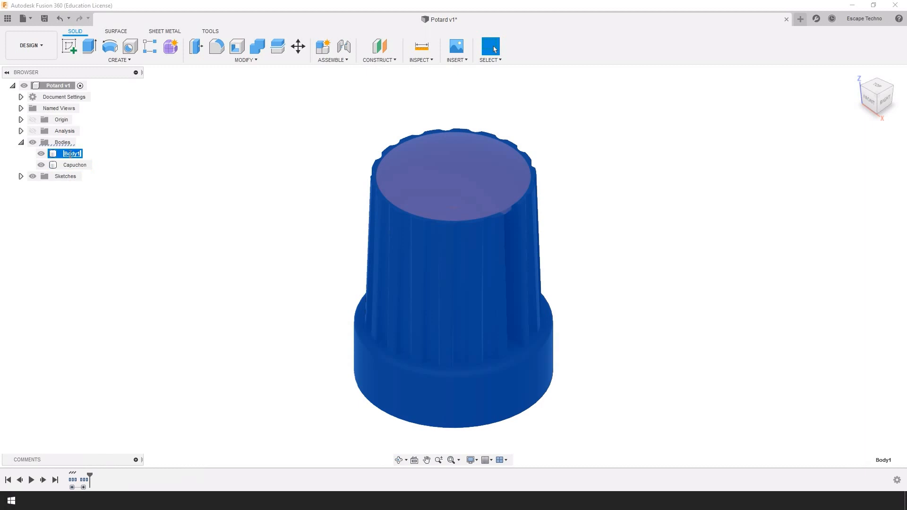
type("VEouton")
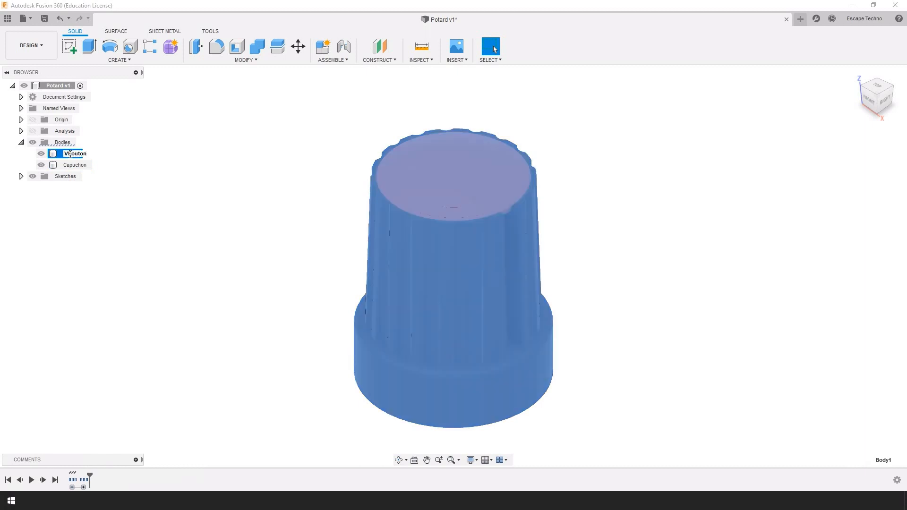
key("Return")
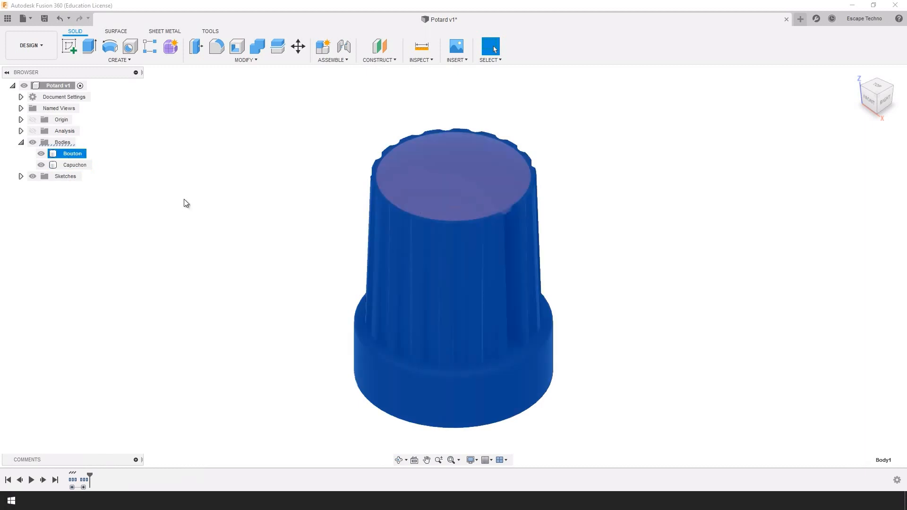
Hide the cap, show the section analysis from the front, and start a sketch on the section plane through the knob's axis
left_click(41, 165)
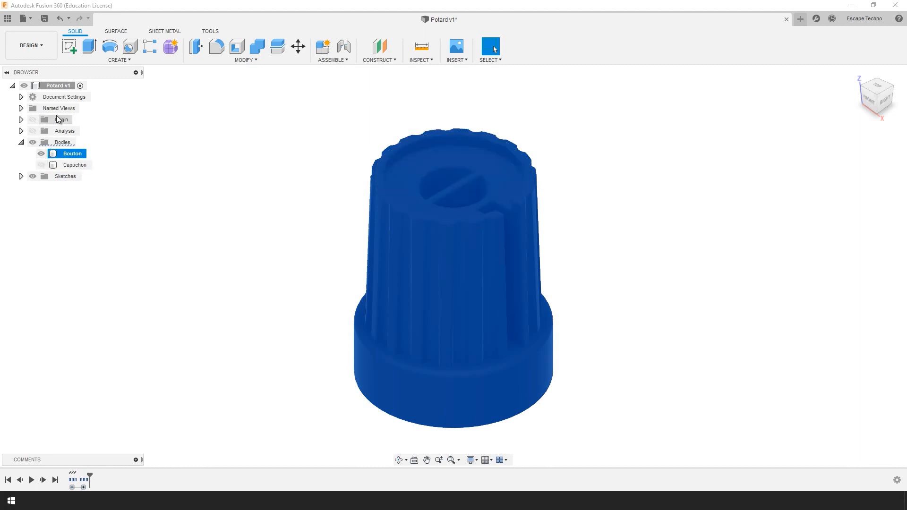
left_click(32, 132)
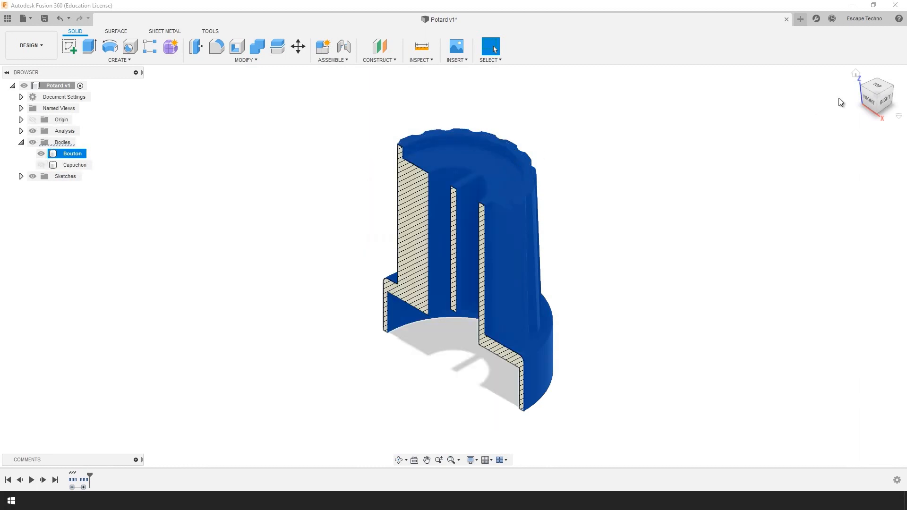
left_click(874, 102)
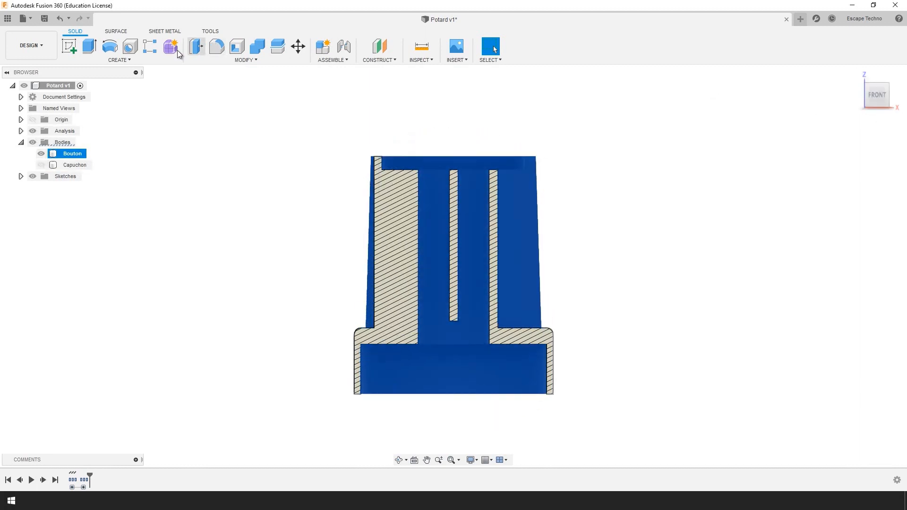
left_click(70, 46)
left_click(477, 305)
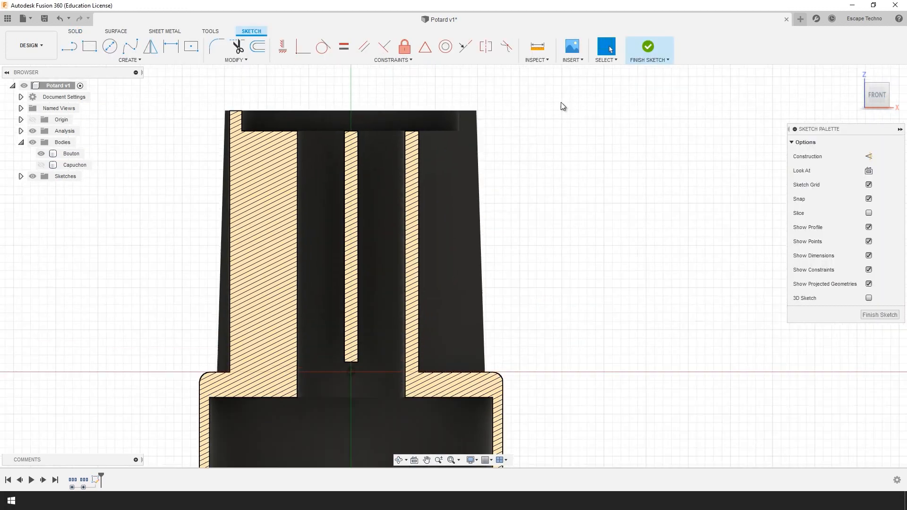
Draw connected lines from the origin along the collar's top, 6 mm down its outer wall, 1 mm outward, up past the collar and back inward
left_click(70, 50)
left_click(352, 374)
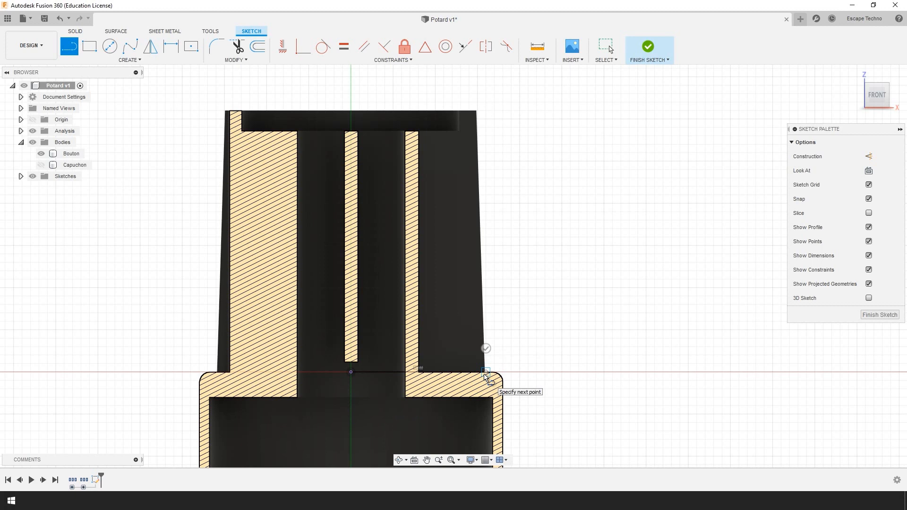
left_click(503, 373)
scroll(502, 373, "down", 3)
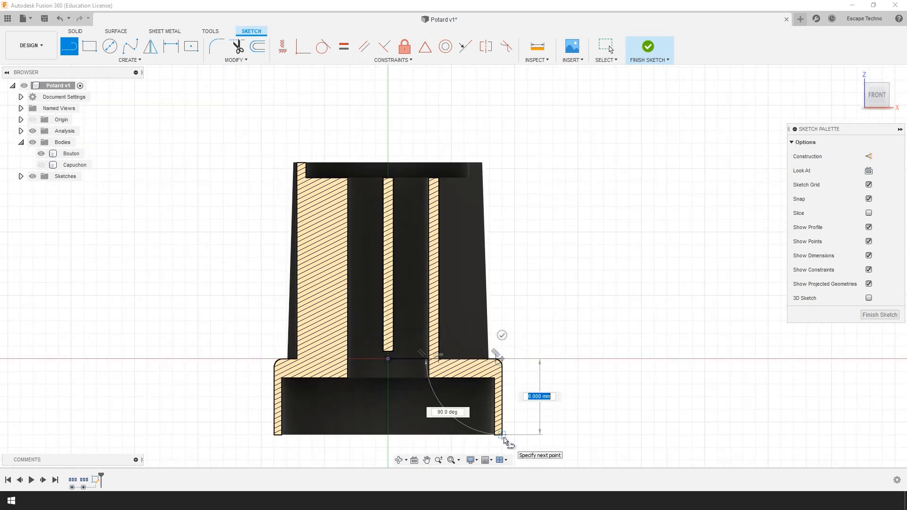
left_click(504, 438)
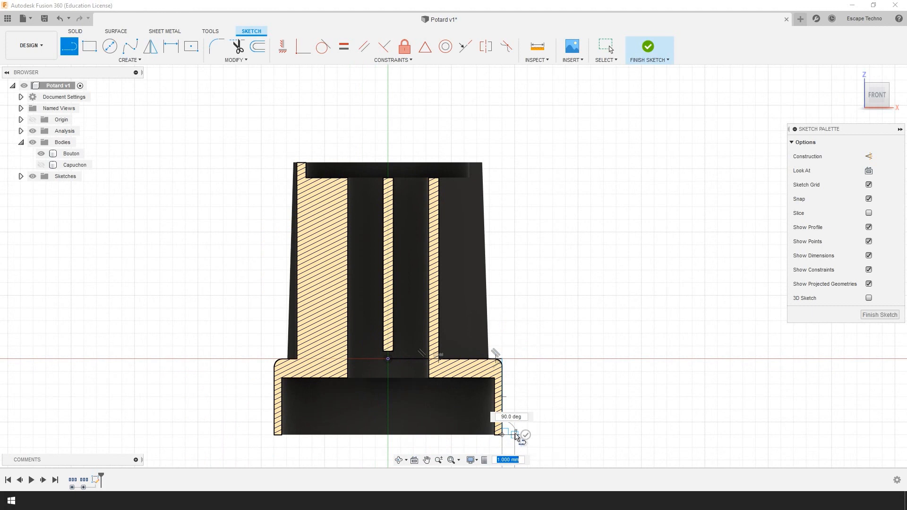
left_click(515, 434)
left_click(515, 347)
left_click(477, 347)
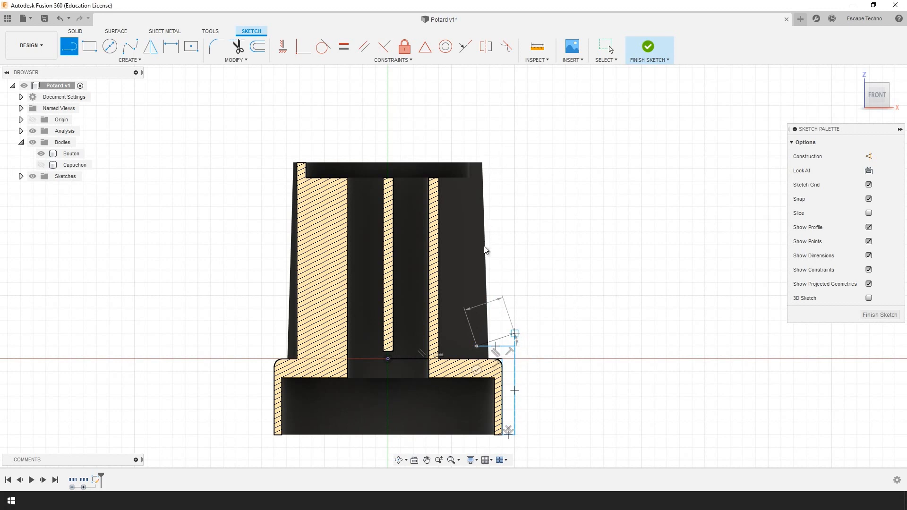
key("Escape")
Draw lines from the centre of the knob's top to its outer edge and down the tapered side to the collar
scroll(517, 222, "up", 2)
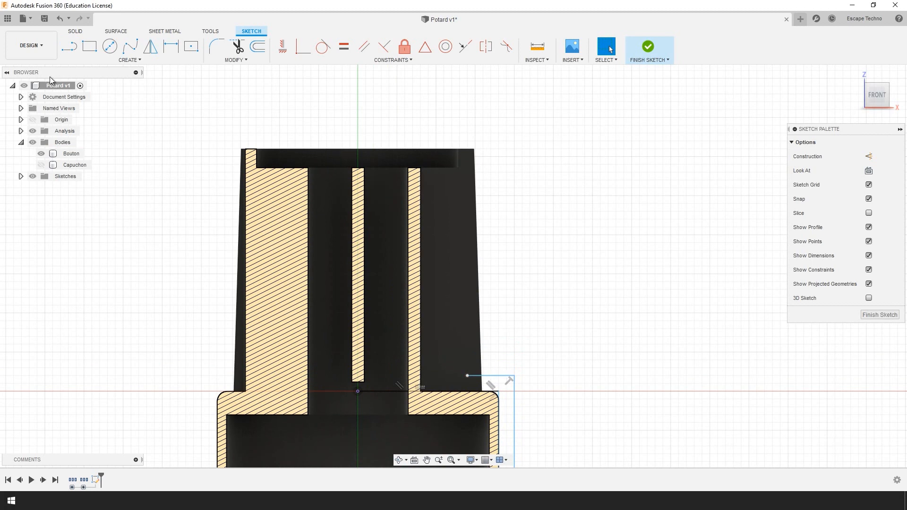
left_click(78, 50)
left_click(357, 150)
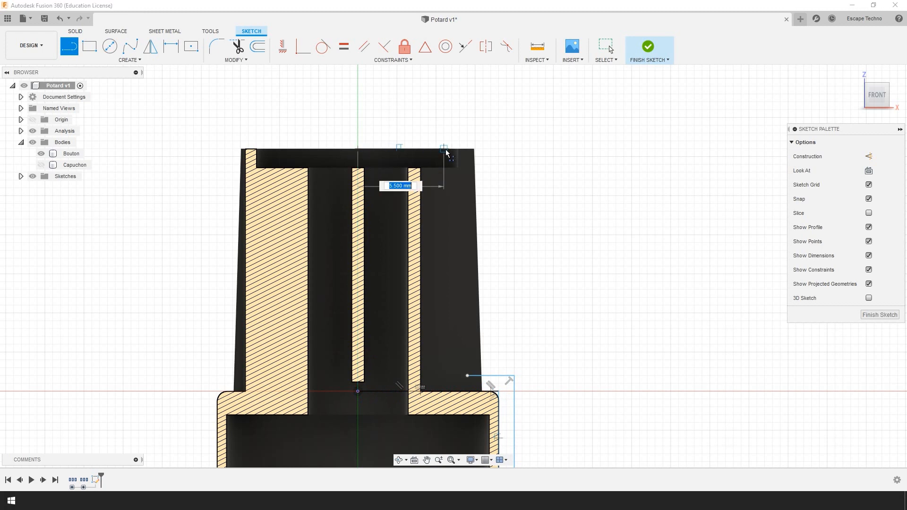
left_click(475, 149)
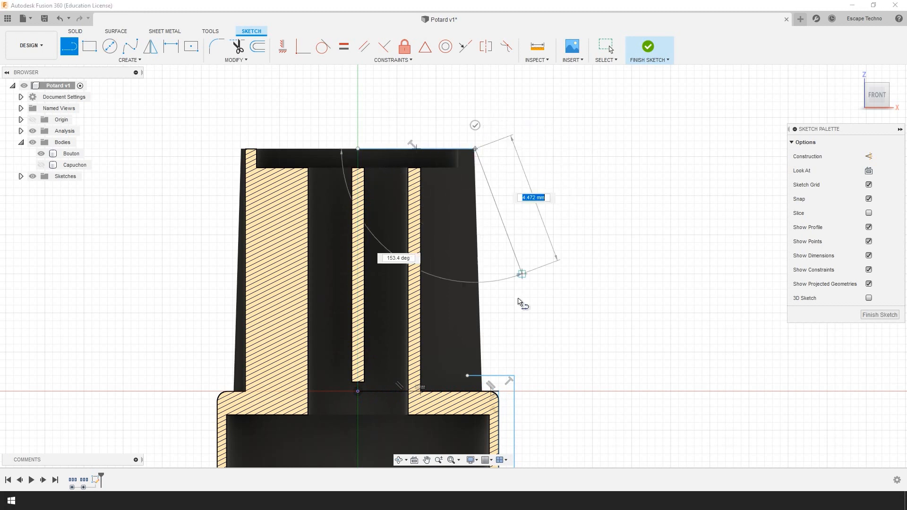
double_click(482, 392)
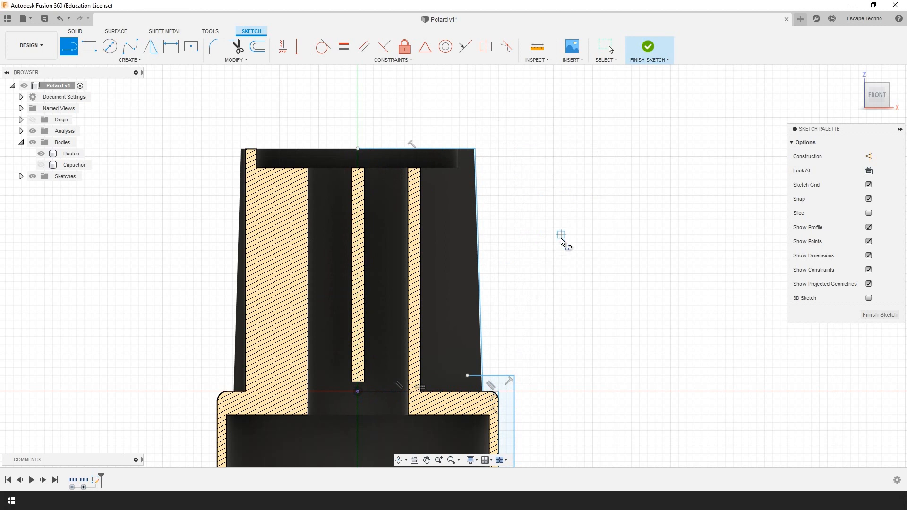
left_click(358, 149)
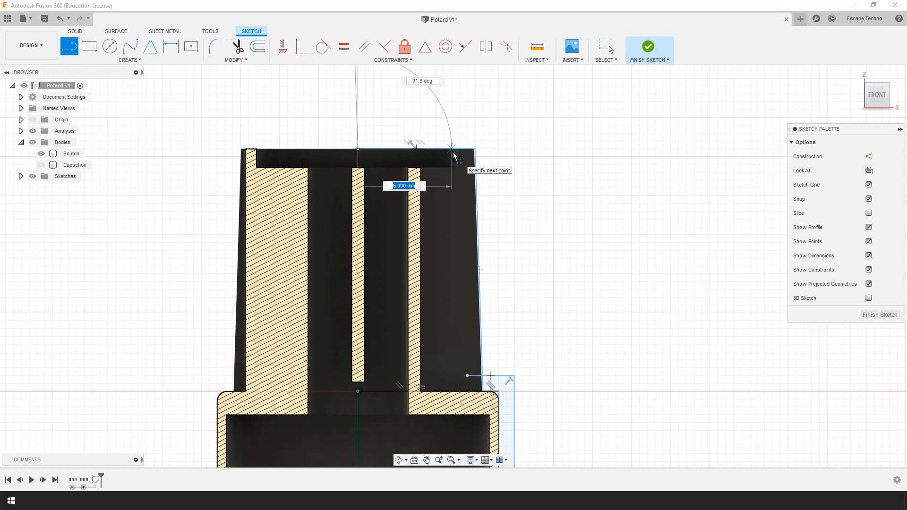
key("Escape")
Draw a 6.5 mm line outward from the centre of the knob's top, and a 1.2 mm vertical line down from its end
left_click(69, 46)
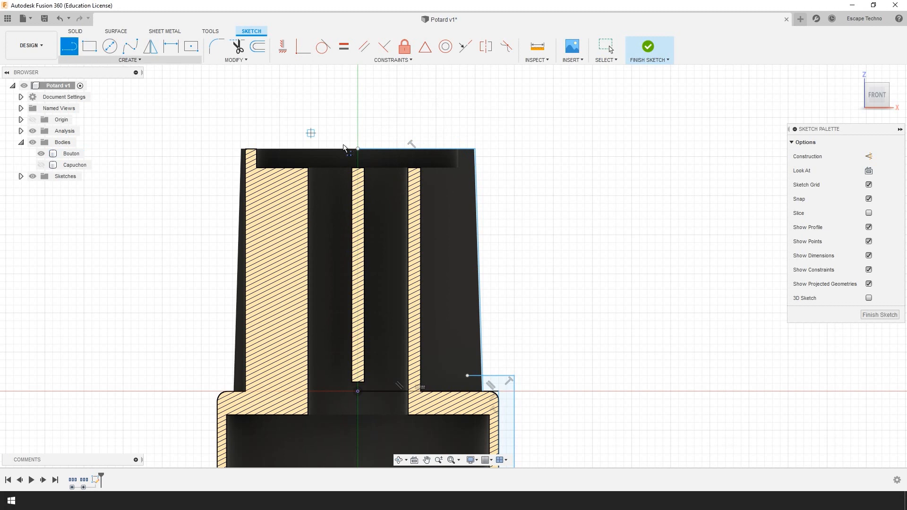
left_click(370, 153)
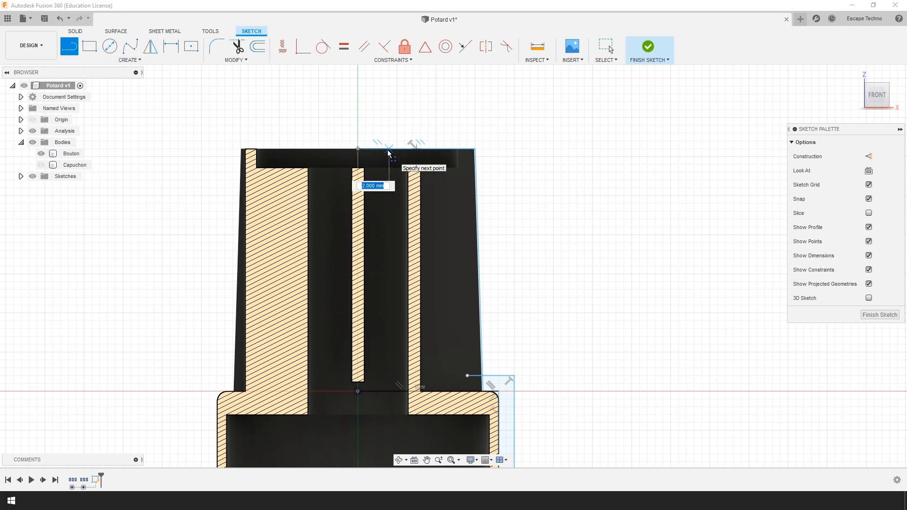
type("6.5")
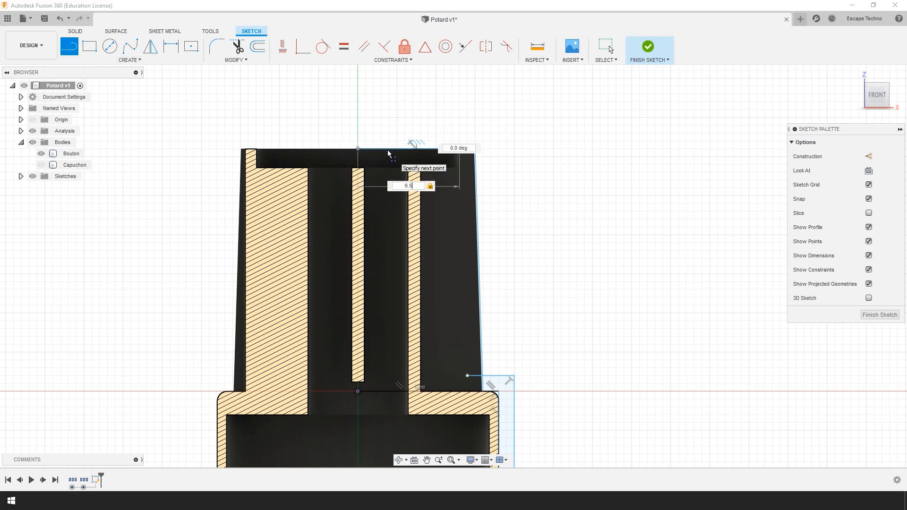
key("Return")
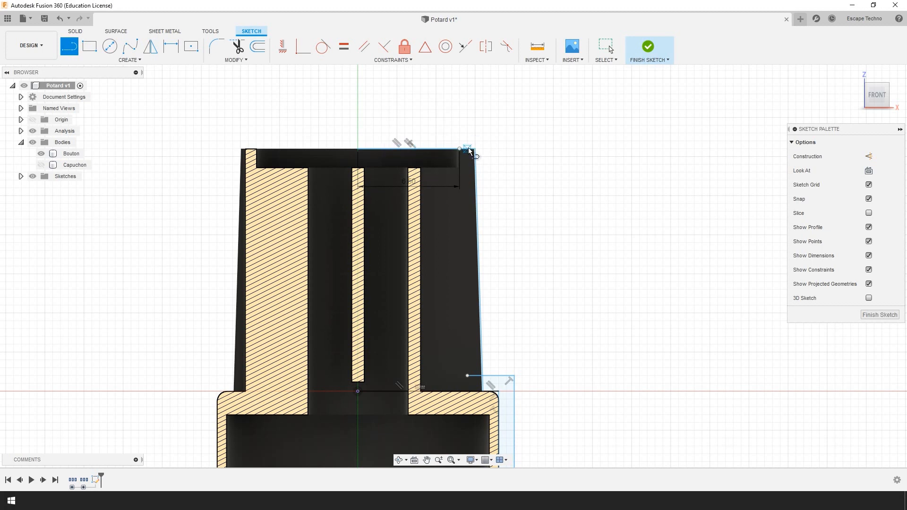
left_click(460, 150)
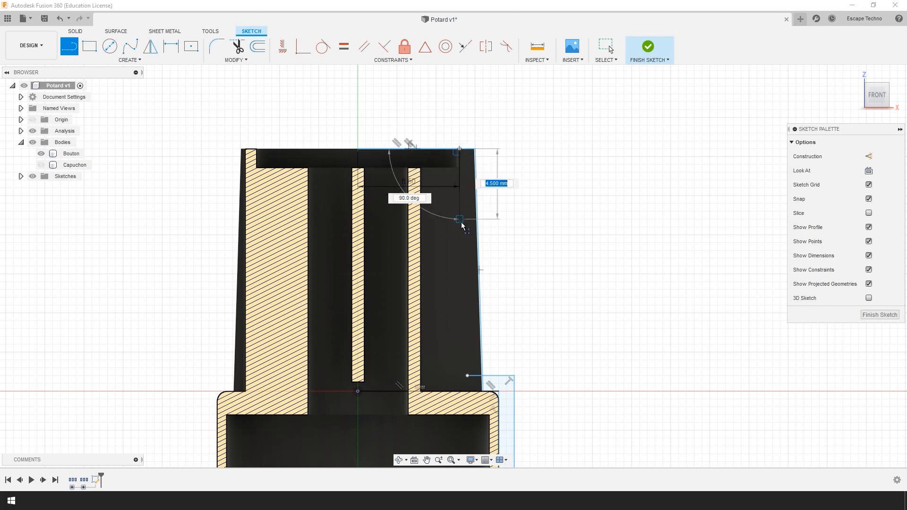
key("Tab")
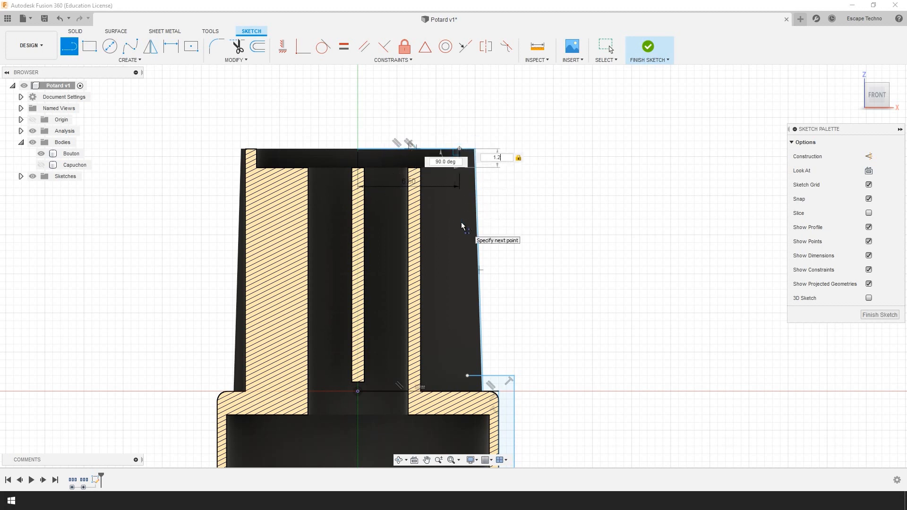
key("Return")
key("Escape")
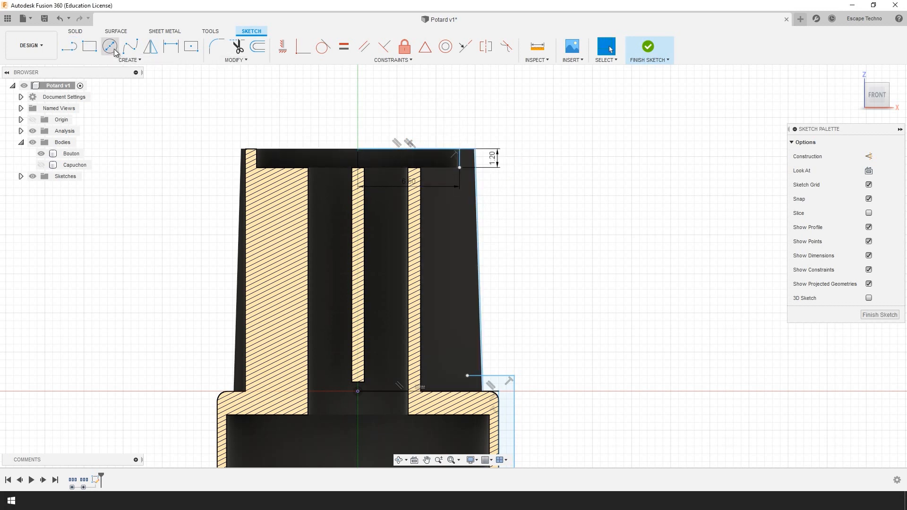
Draw a 2.3 mm line inward from the recess depth, and a vertical line from its end down past the collar's top
left_click(78, 50)
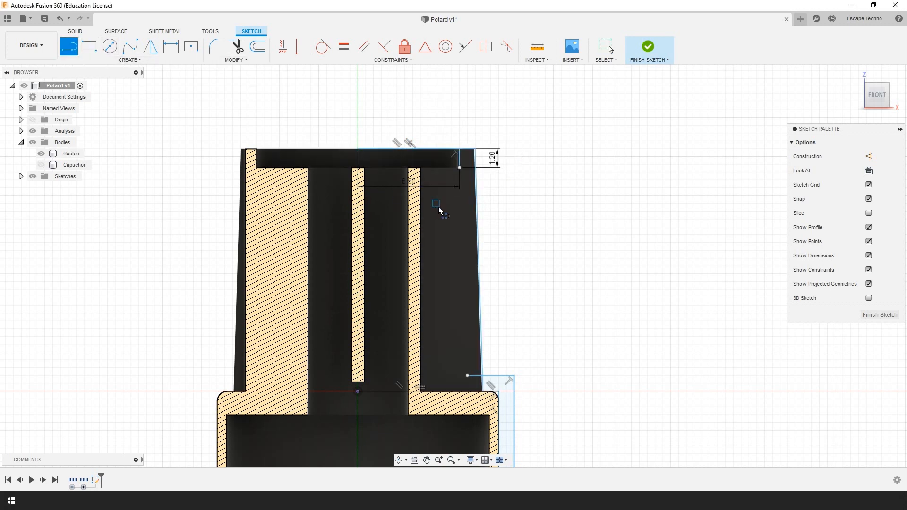
left_click(459, 168)
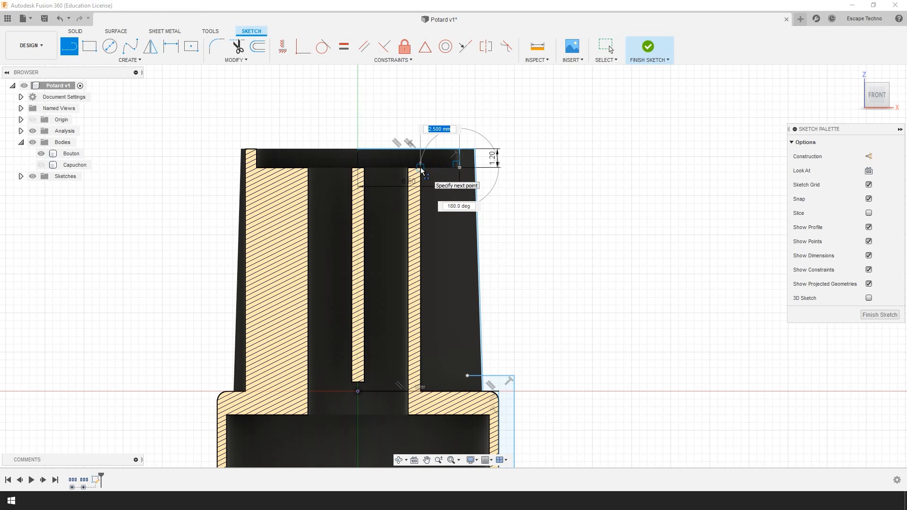
type("2.3")
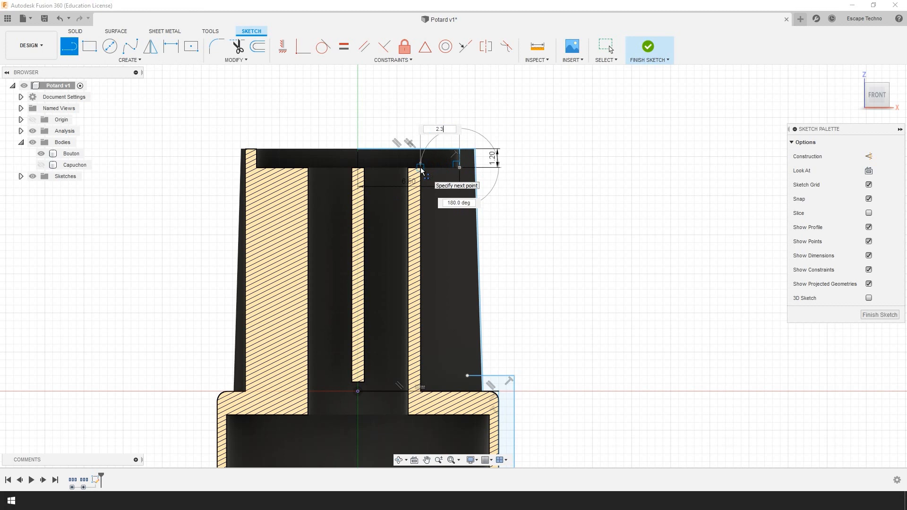
key("Return")
key("Escape")
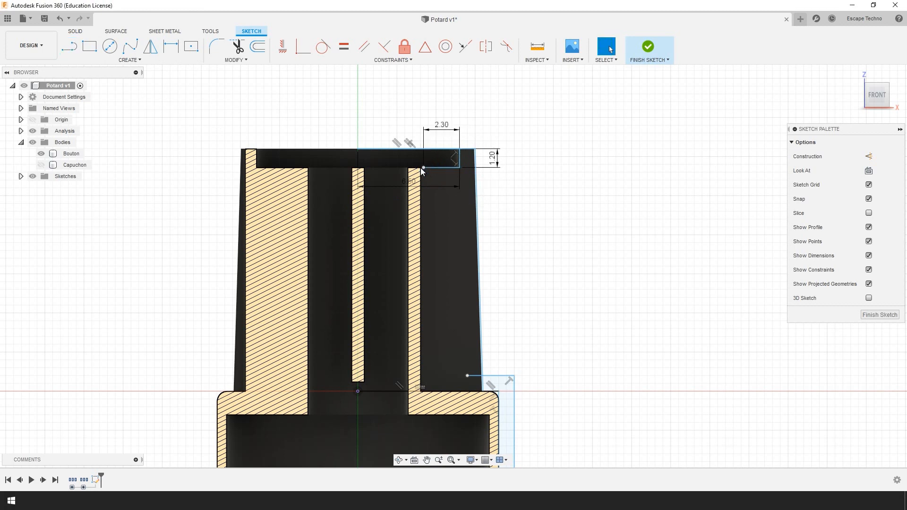
key("l")
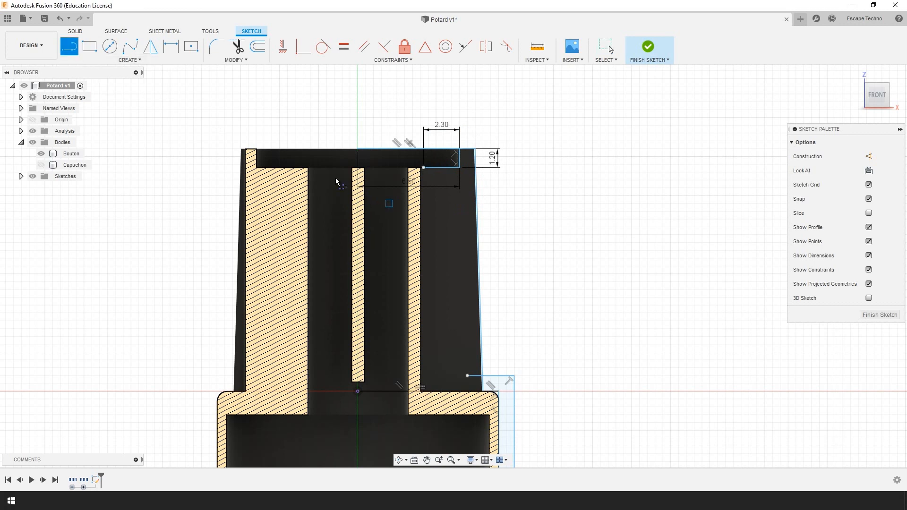
left_click(424, 169)
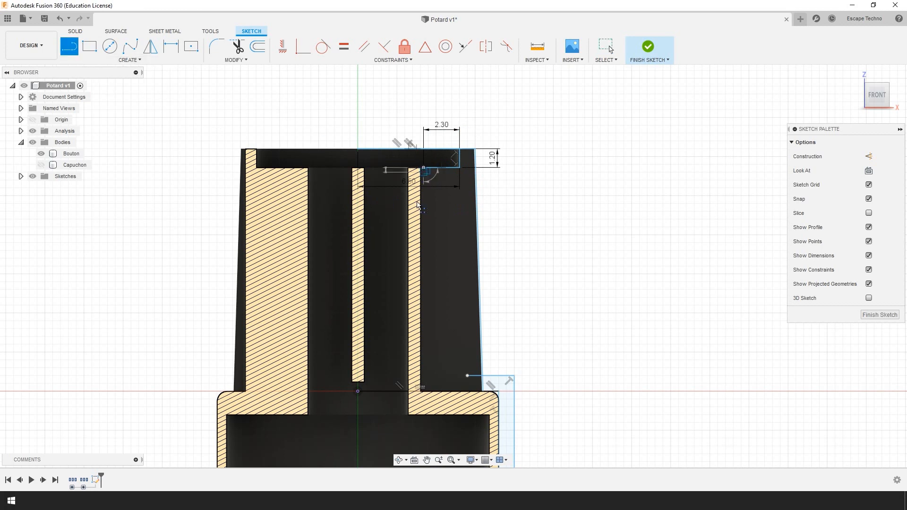
left_click(425, 399)
key("Escape")
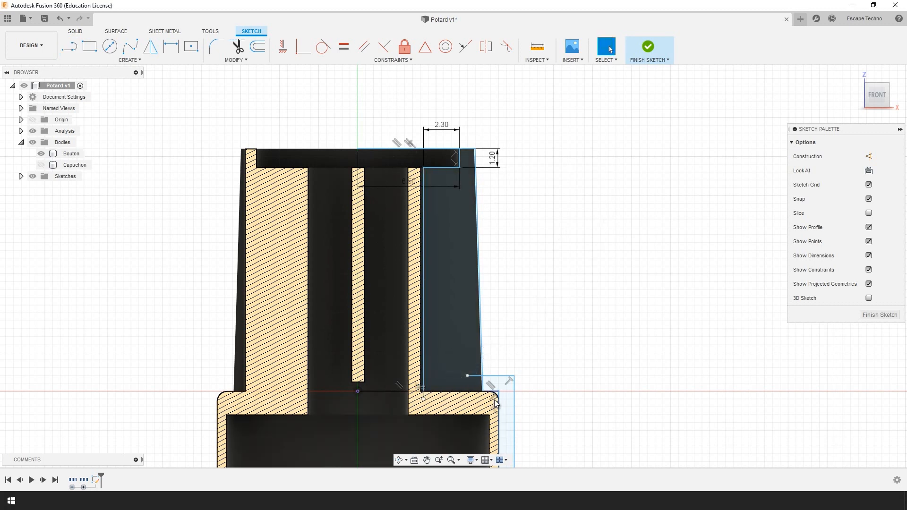
Trim the excess profile lines across the knob's top recess, along the collar's top, and where the 1 mm offset outline overlaps the tapered side
key("t")
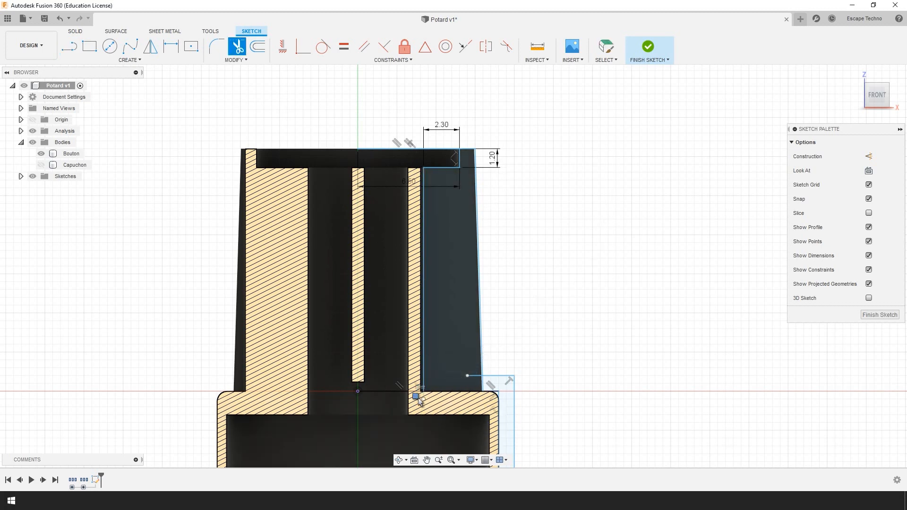
left_click(370, 401)
left_click(372, 152)
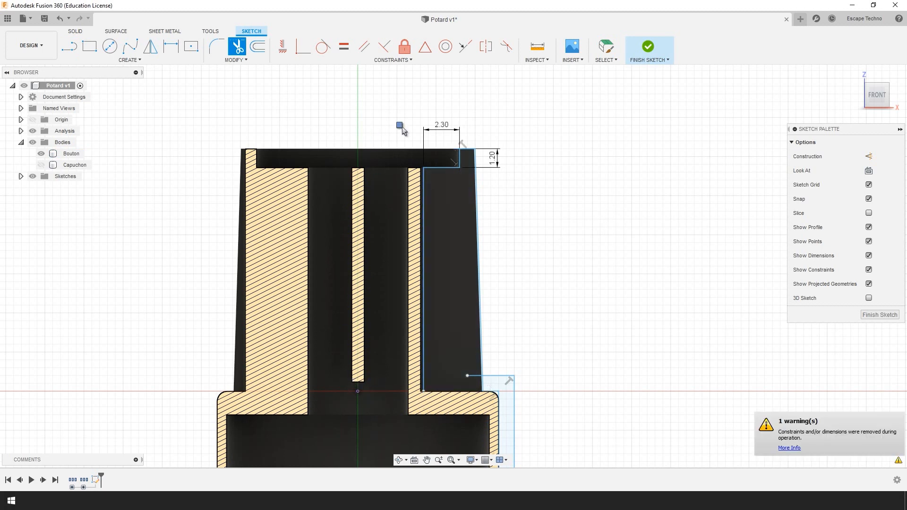
scroll(551, 414, "up", 4)
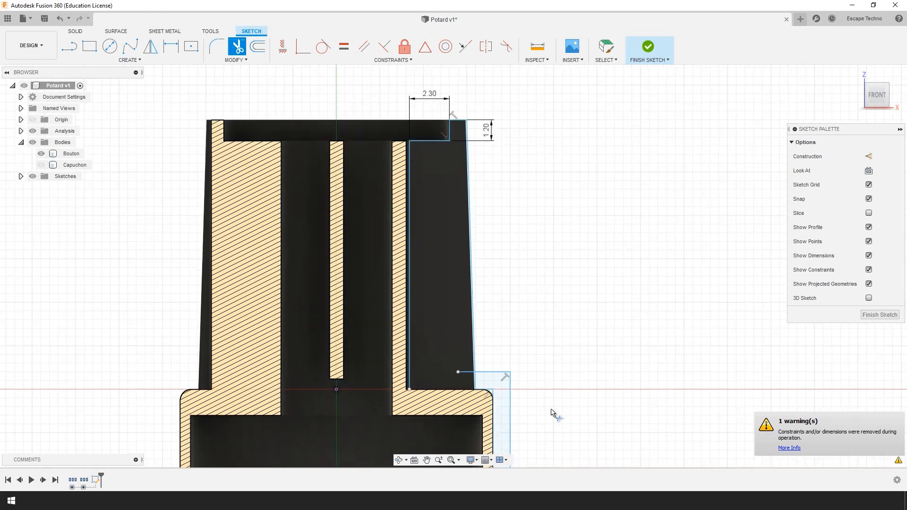
left_click(421, 350)
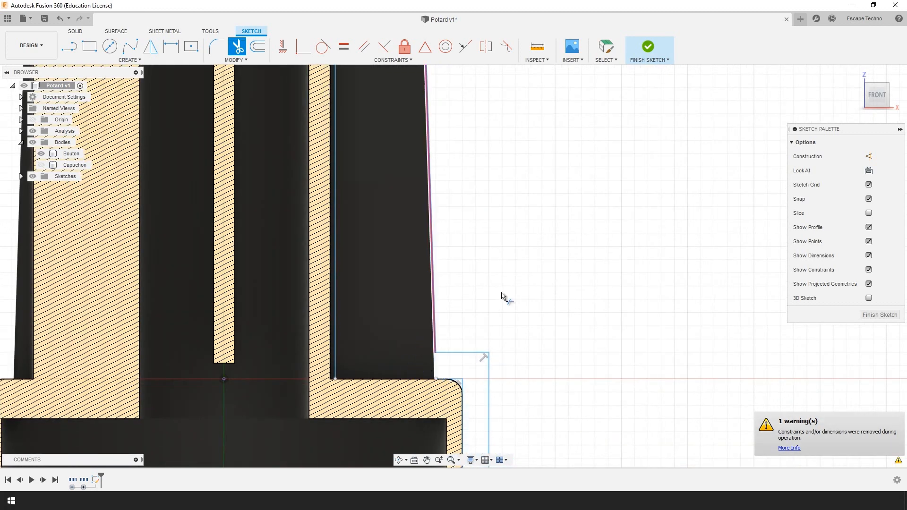
scroll(473, 231, "down", 5)
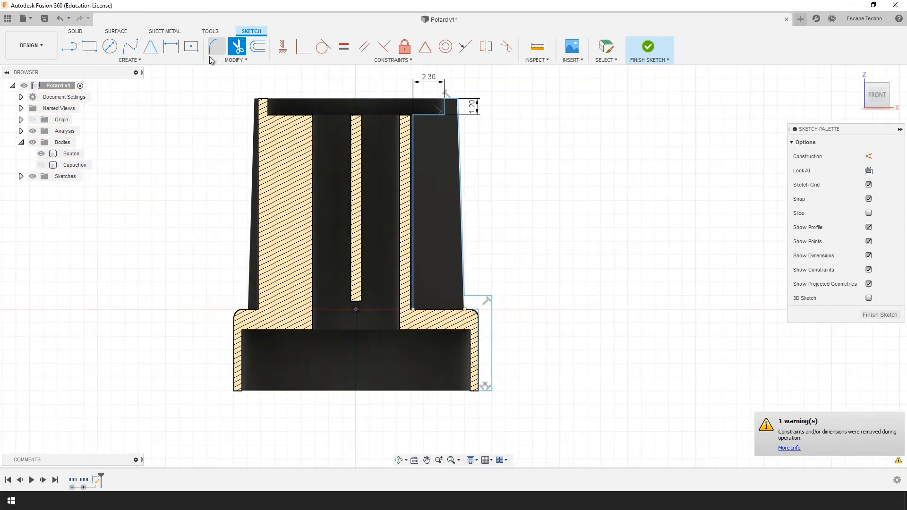
Fillet the corner between the tapered side and the horizontal line above the collar with a 2 mm radius
left_click(210, 55)
scroll(500, 276, "up", 4)
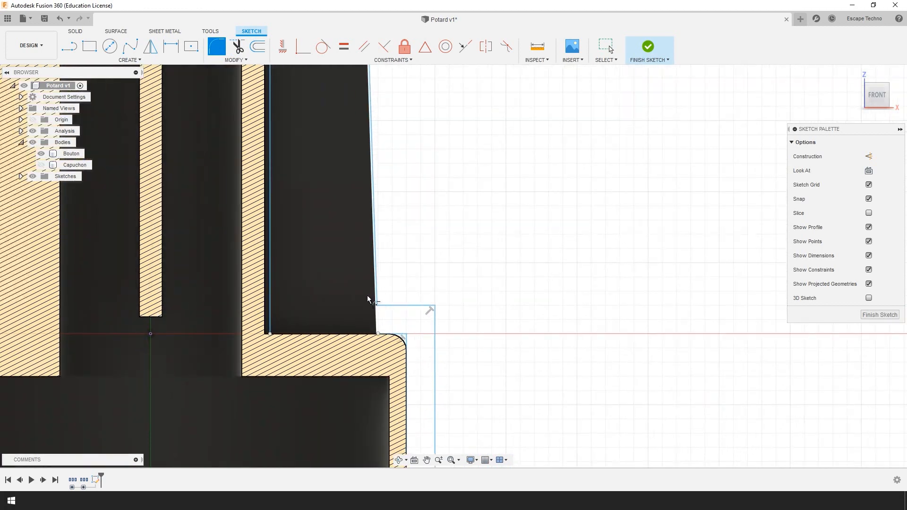
left_click(376, 297)
left_click(391, 306)
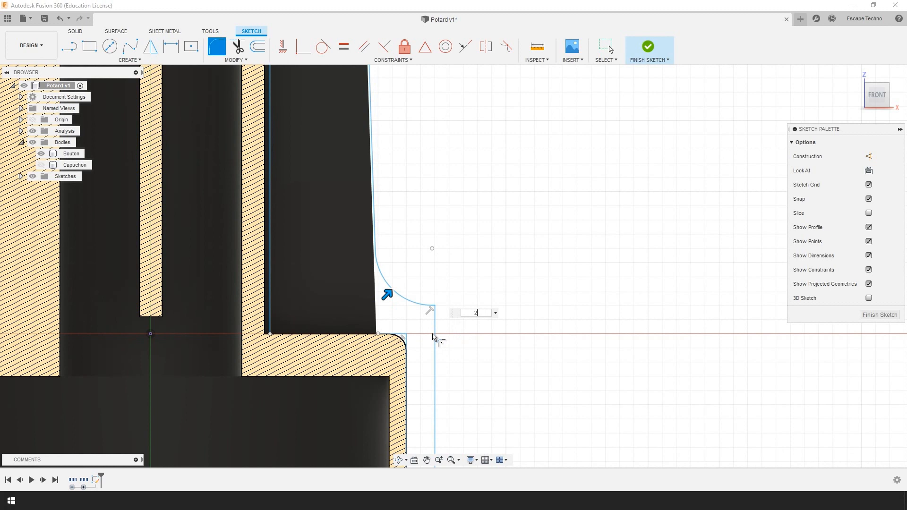
key("Return")
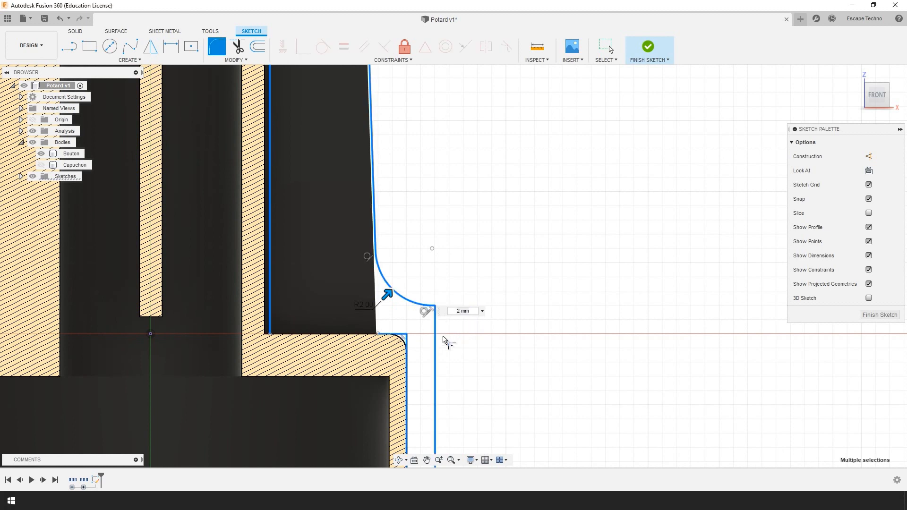
key("Escape")
Add a 2 mm fillet between the new arc and the outer vertical line beside the collar
left_click(435, 331)
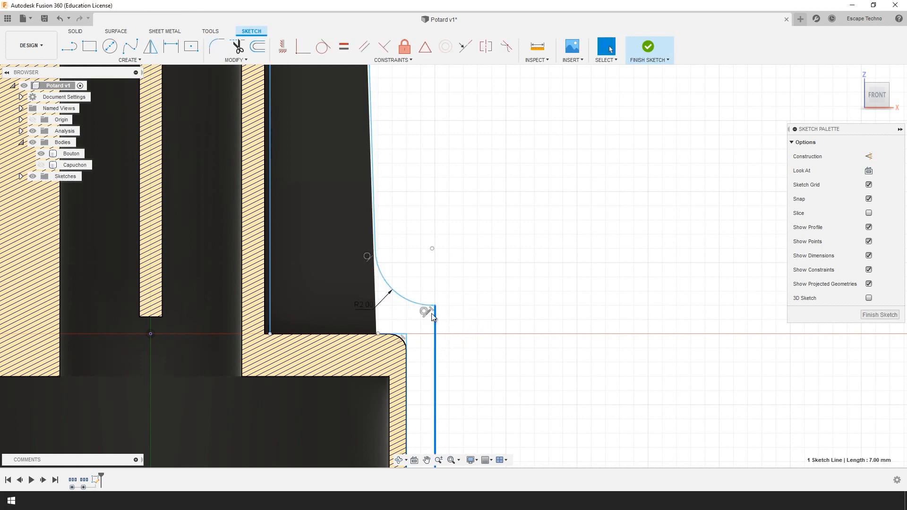
left_click(217, 47)
left_click(435, 329)
left_click(419, 306)
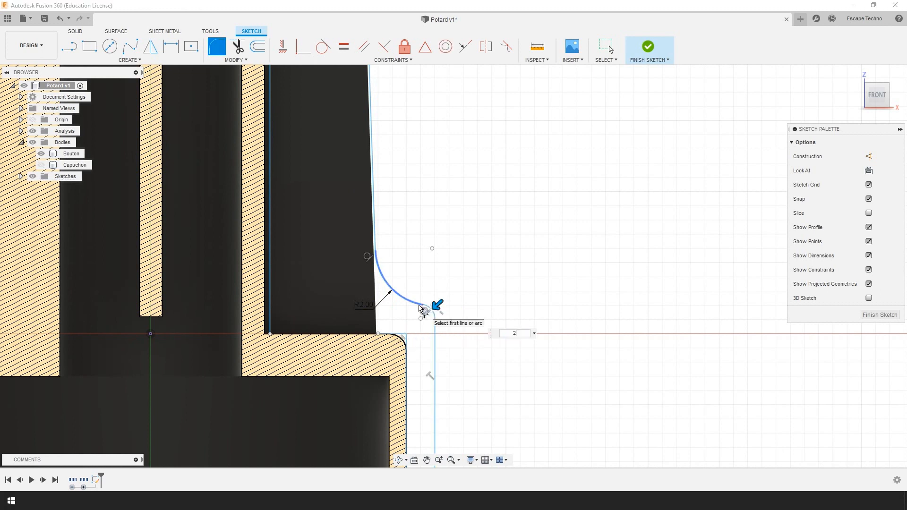
type("2")
key("Return")
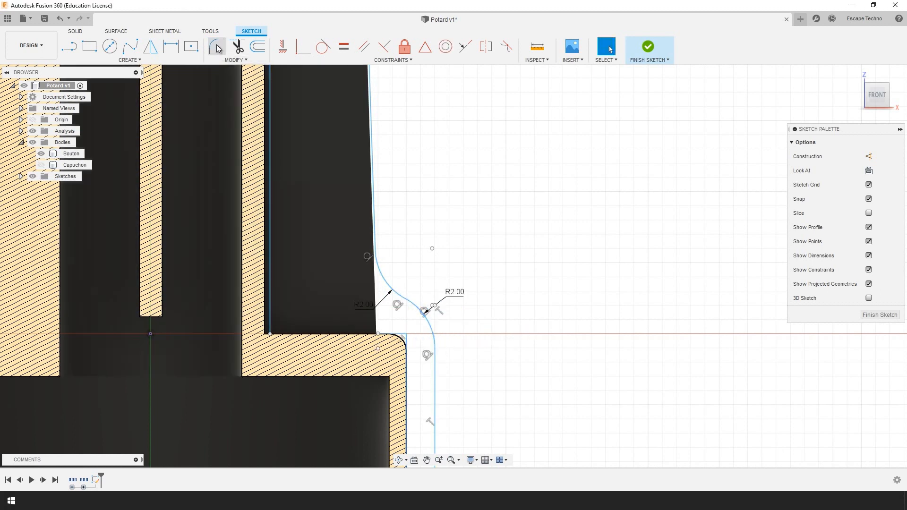
Round the sketch corner at the collar's outer top edge with a 0.6 mm fillet
left_click(218, 48)
left_click(405, 338)
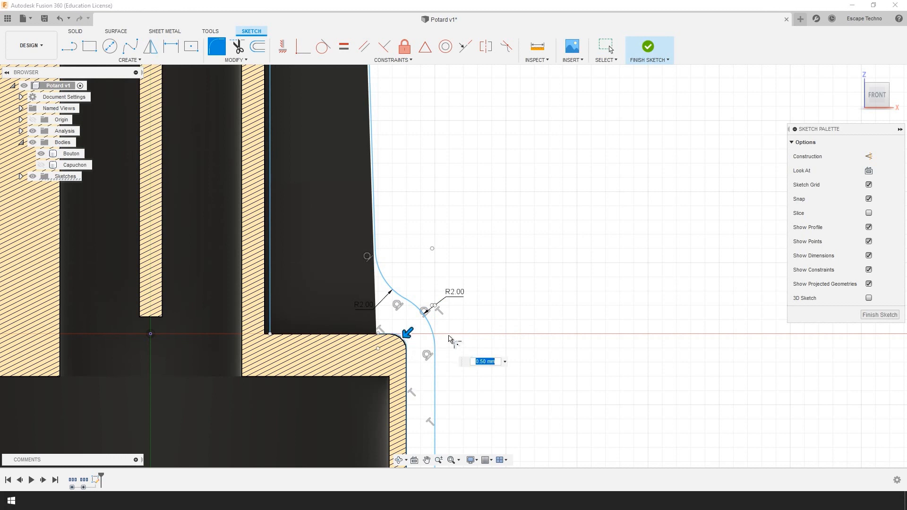
type("0.6")
key("Return")
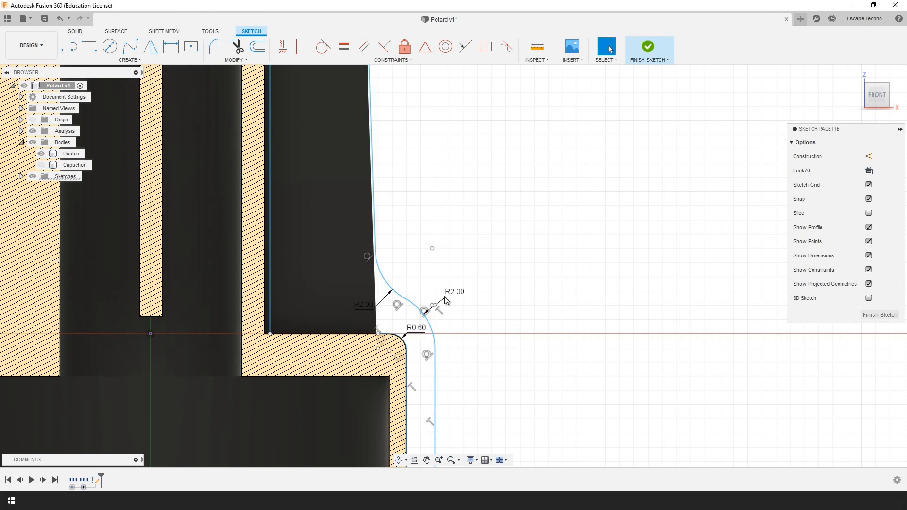
Close the profile with a line along the collar's top from the tapered side's base to the inner vertical line, and select the enclosed profile
scroll(448, 302, "down", 3)
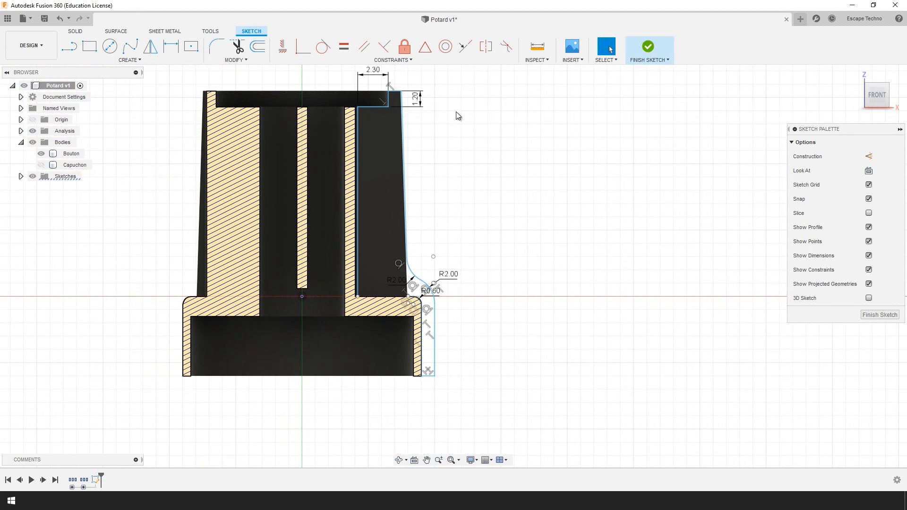
scroll(450, 80, "up", 2)
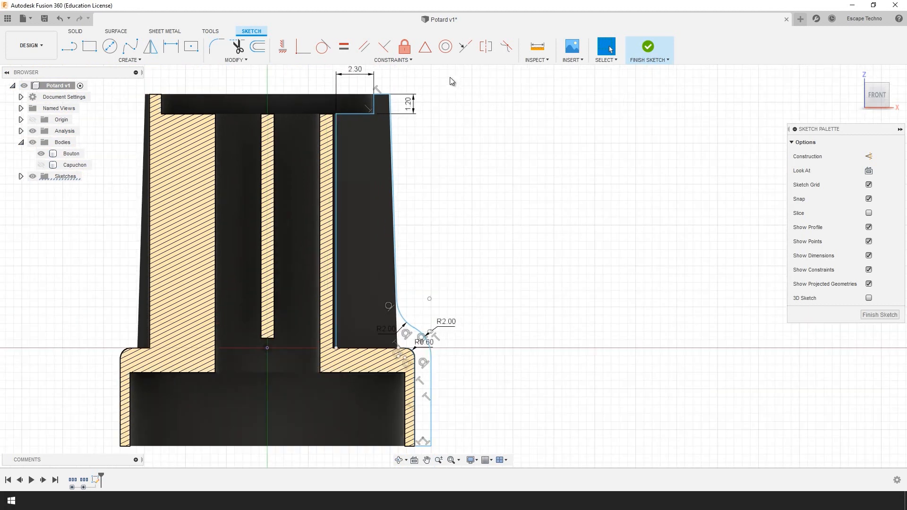
left_click(366, 253)
scroll(367, 211, "up", 2)
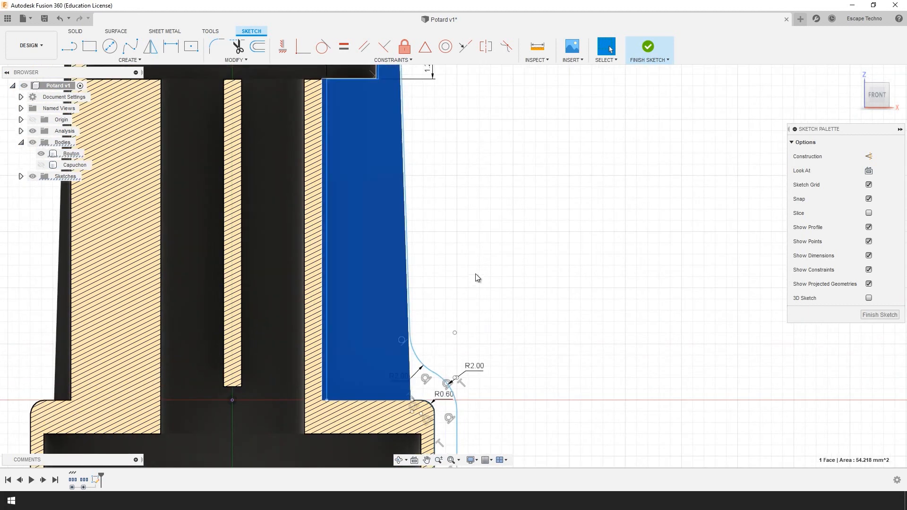
left_click(539, 308)
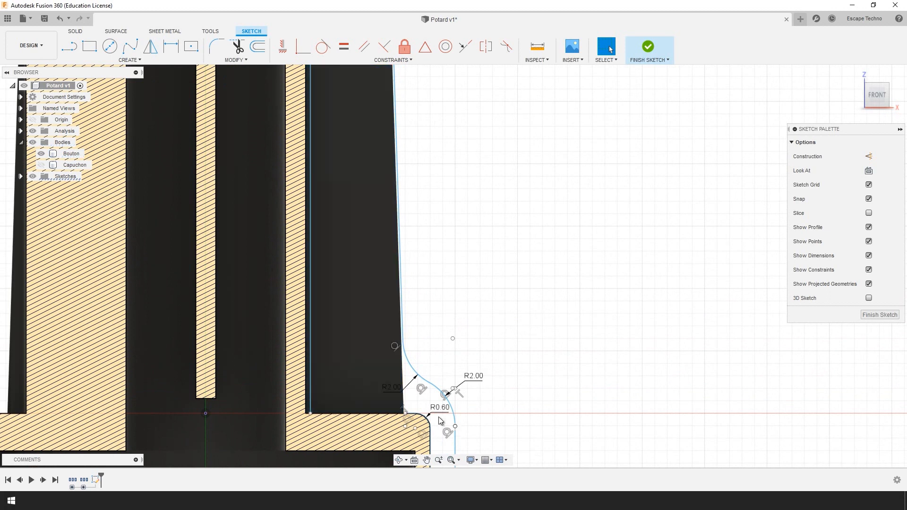
scroll(488, 313, "down", 2)
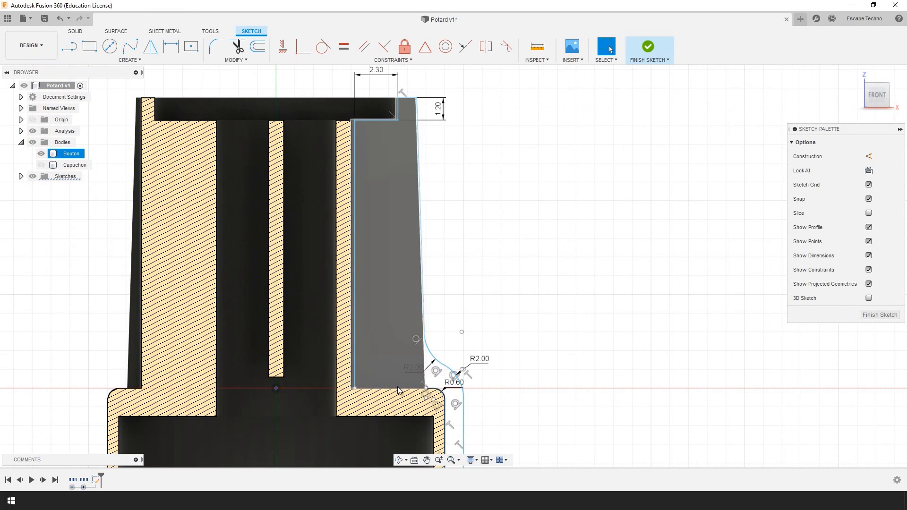
left_click(69, 46)
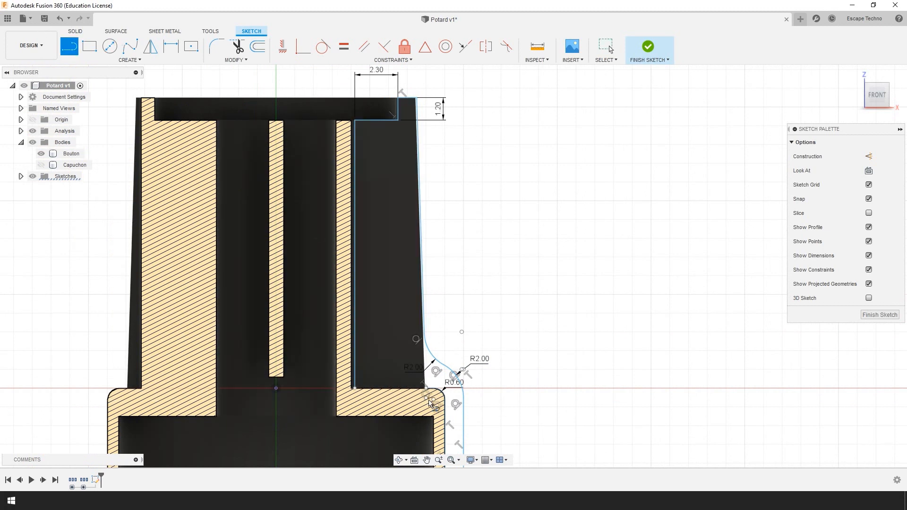
left_click(428, 390)
left_click(355, 389)
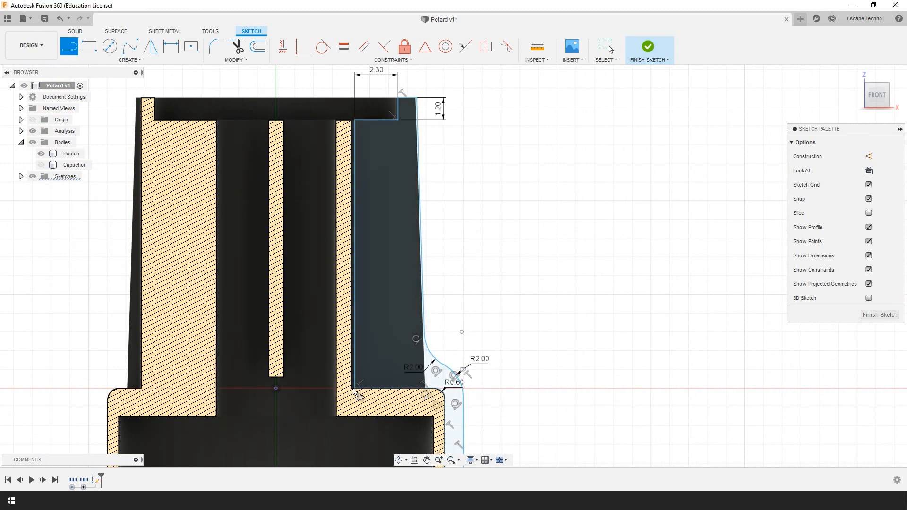
key("Escape")
left_click(386, 210)
scroll(506, 197, "down", 3)
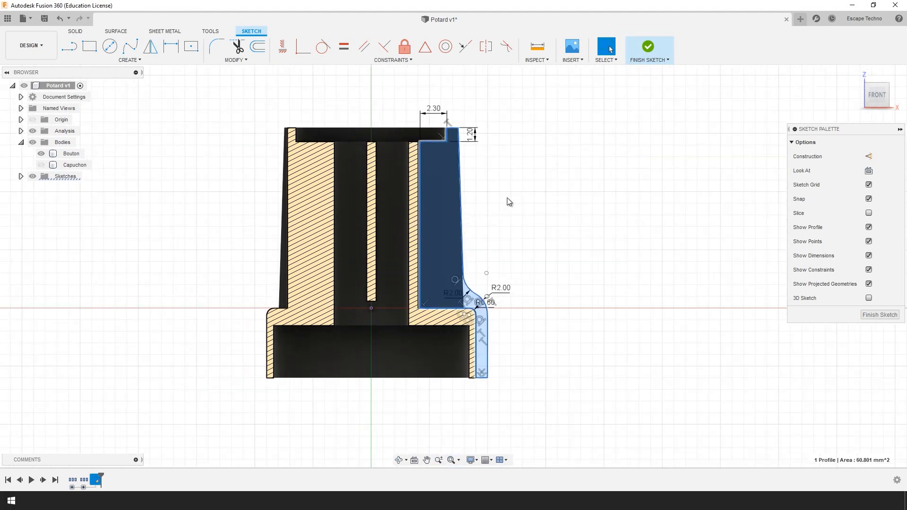
Extrude the selected profile symmetrically as a new body with a 0.9 mm half-length distance
scroll(531, 206, "up", 1)
key("e")
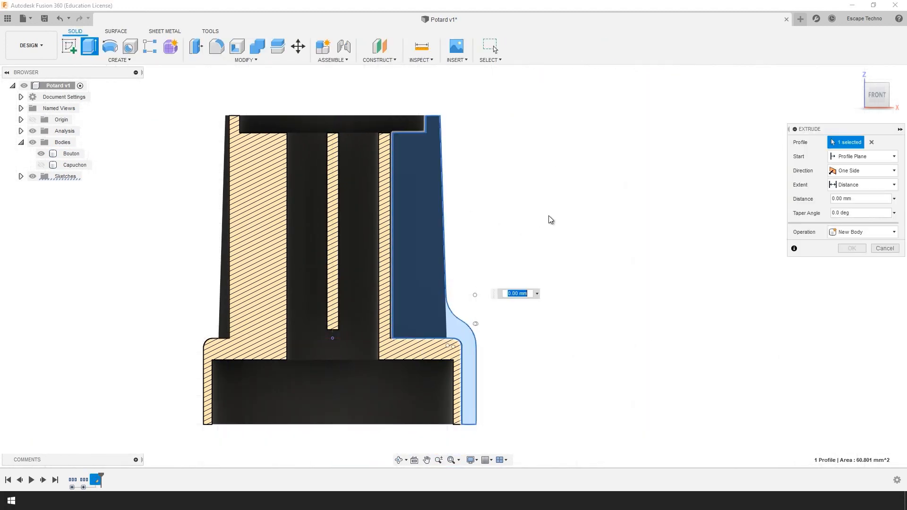
scroll(541, 224, "up", 2)
middle_click_drag(587, 211, 530, 257, "shift")
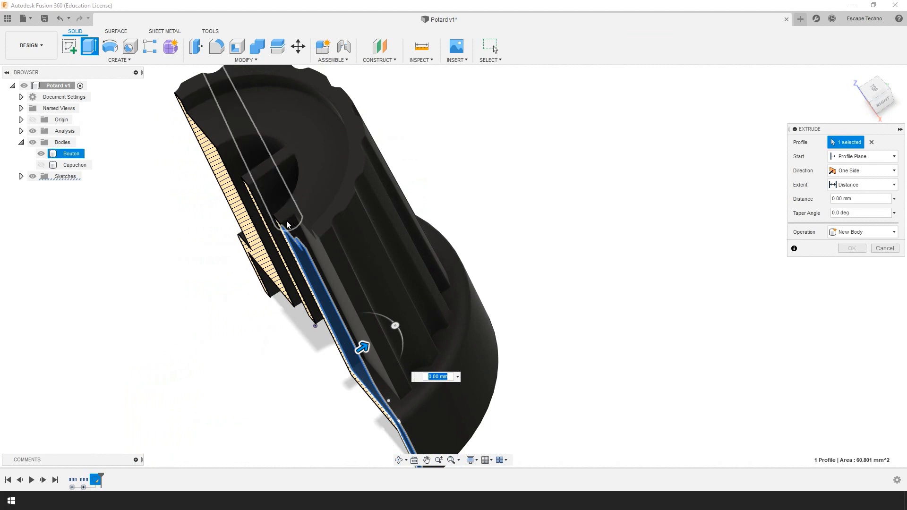
left_click(860, 185)
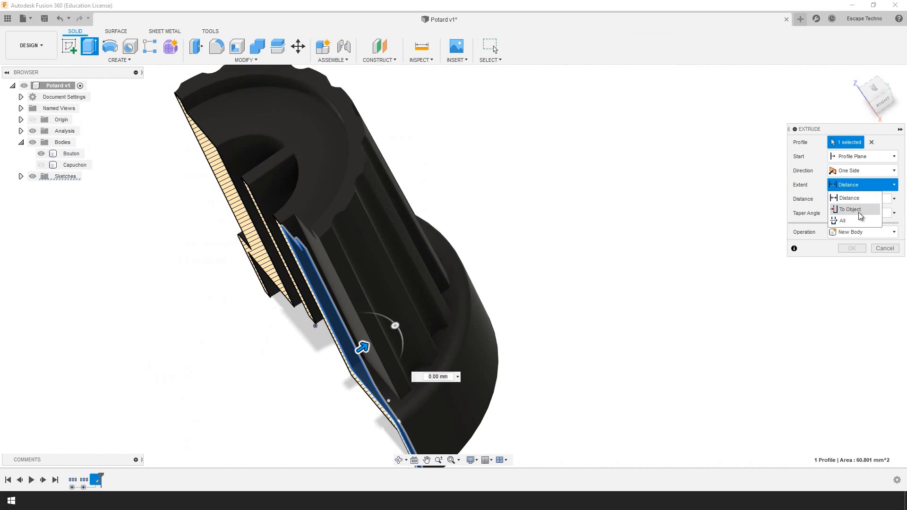
left_click(860, 171)
left_click(859, 170)
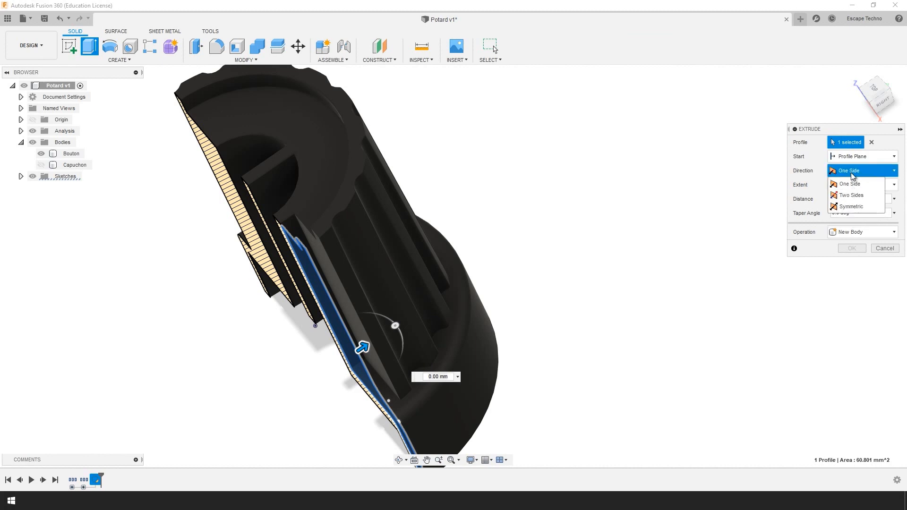
left_click(854, 207)
left_click(850, 186)
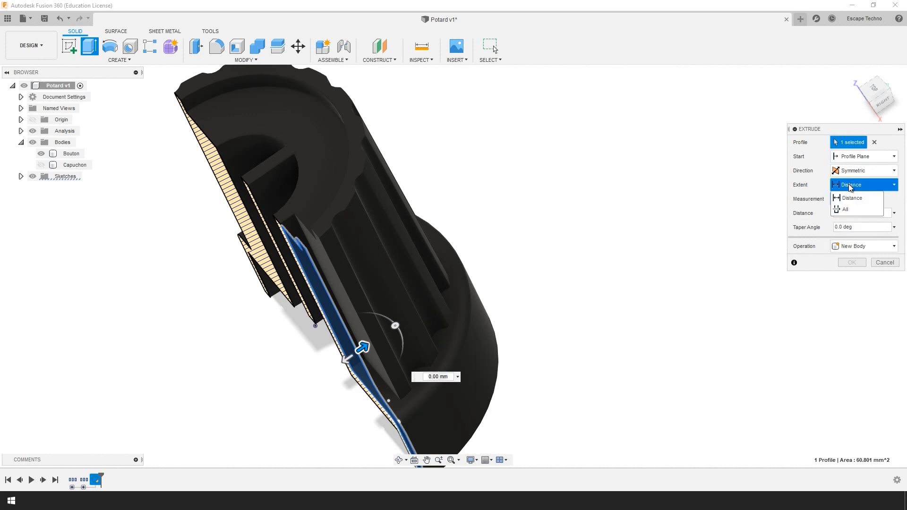
left_click(853, 198)
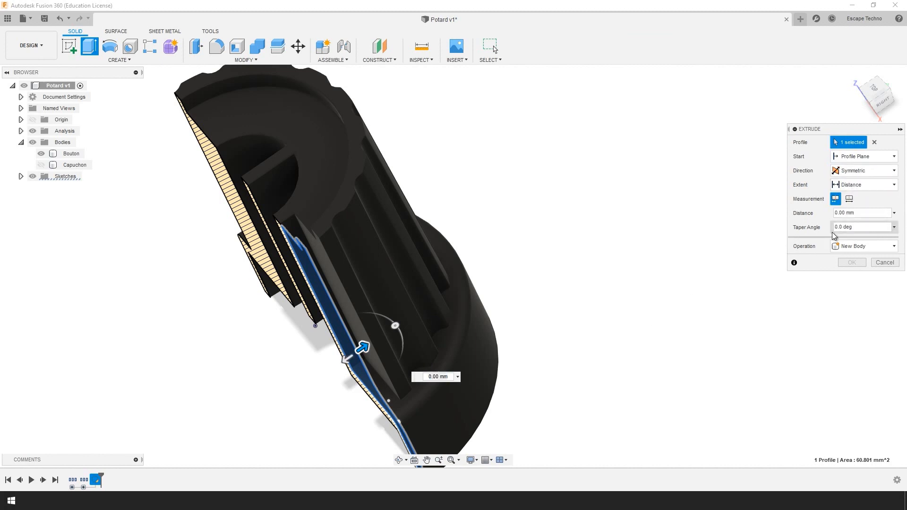
key("Tab")
type("0.9")
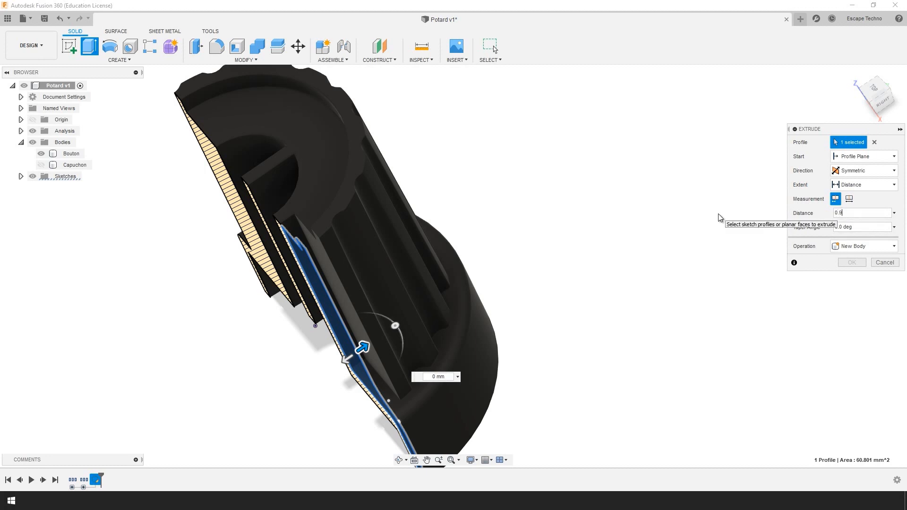
key("Return")
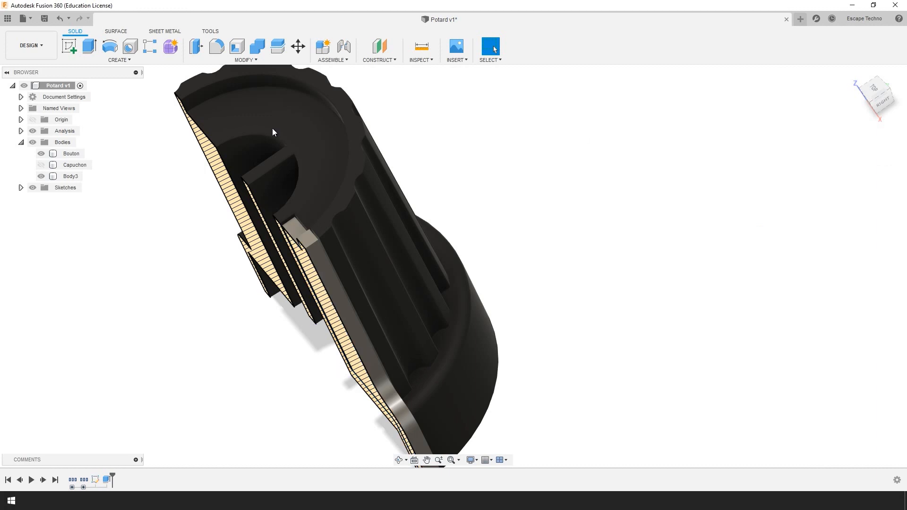
Hide the section analysis and examine the fit of the new marker body in the knob's slot from above
left_click(33, 132)
scroll(449, 191, "down", 2)
middle_click_drag(444, 221, 495, 305, "shift")
scroll(518, 237, "up", 3)
scroll(494, 304, "up", 2)
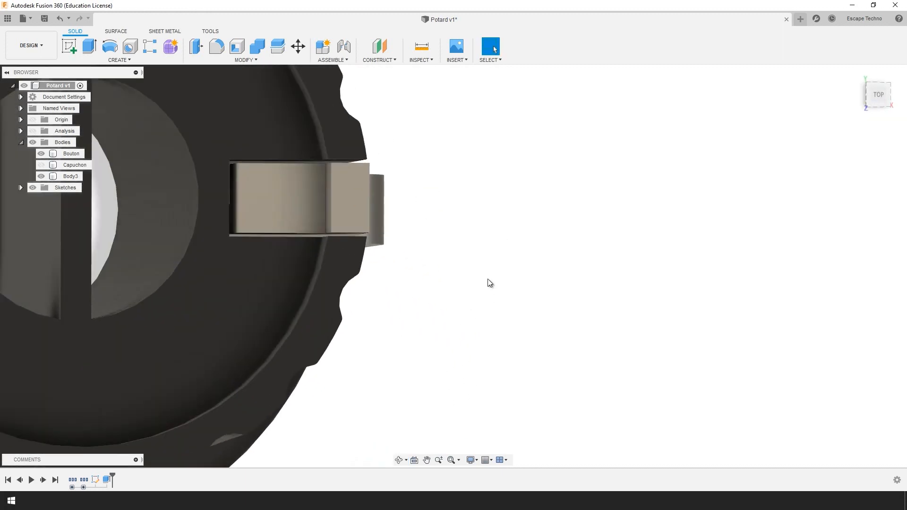
middle_click_drag(284, 174, 272, 180, "shift")
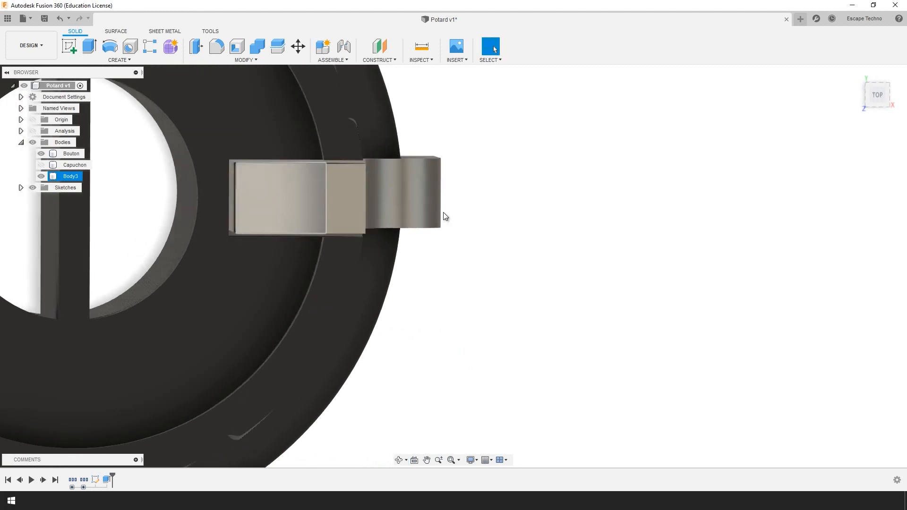
scroll(609, 220, "down", 1)
scroll(369, 181, "up", 4)
middle_click_drag(343, 180, 369, 203, "shift")
scroll(351, 188, "up", 1)
scroll(350, 189, "up", 1)
scroll(356, 193, "down", 4)
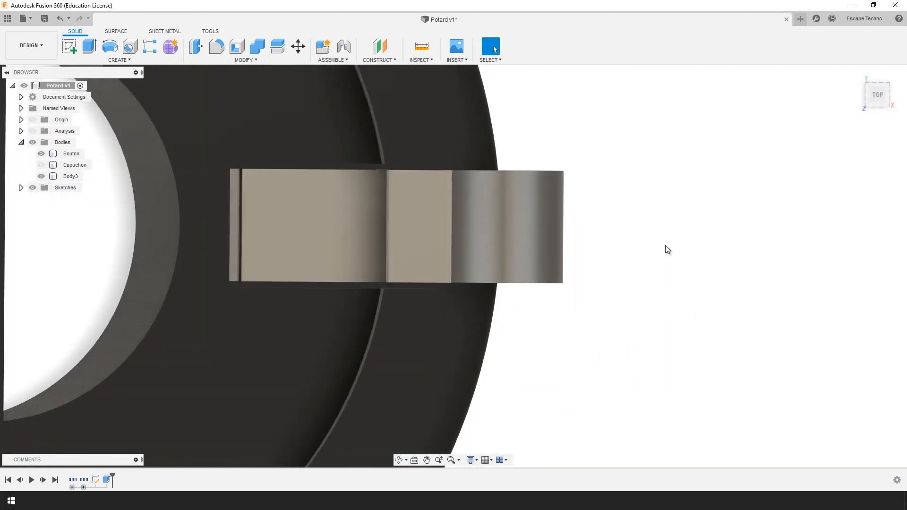
scroll(668, 244, "down", 4)
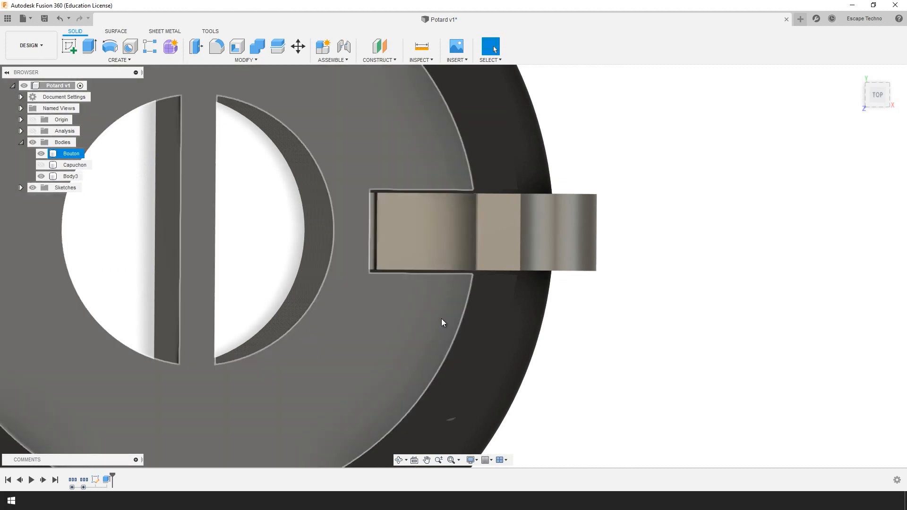
Sketch a circle on the marker's recessed top face, centred on the origin and reaching the midpoint of the step's edge
left_click(446, 240)
left_click(469, 240)
left_click(70, 47)
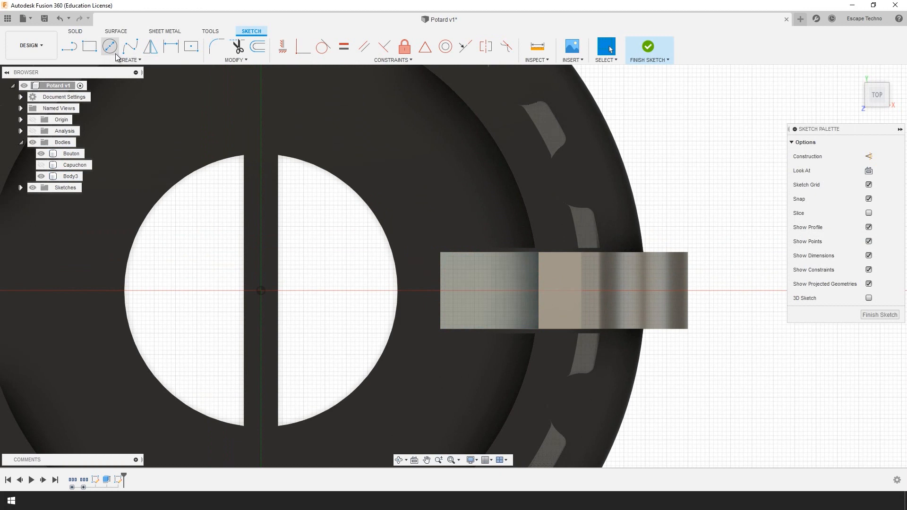
left_click(110, 46)
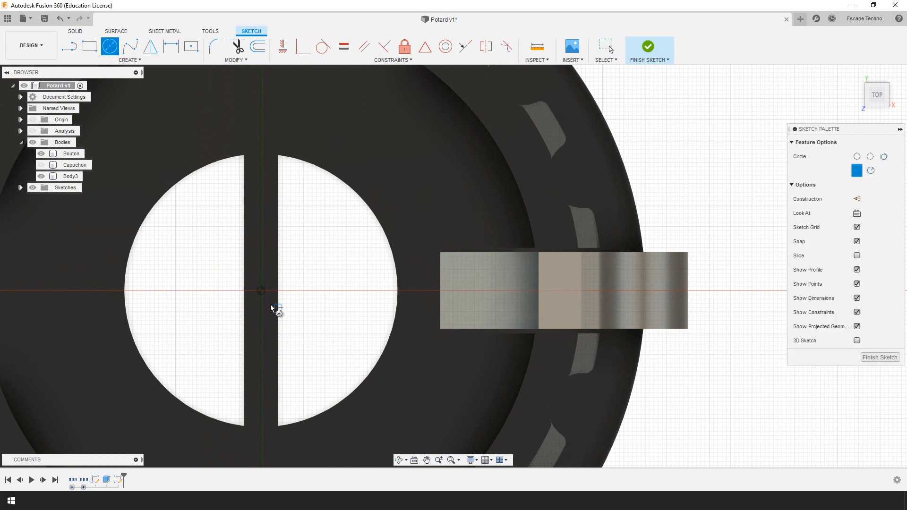
left_click(261, 290)
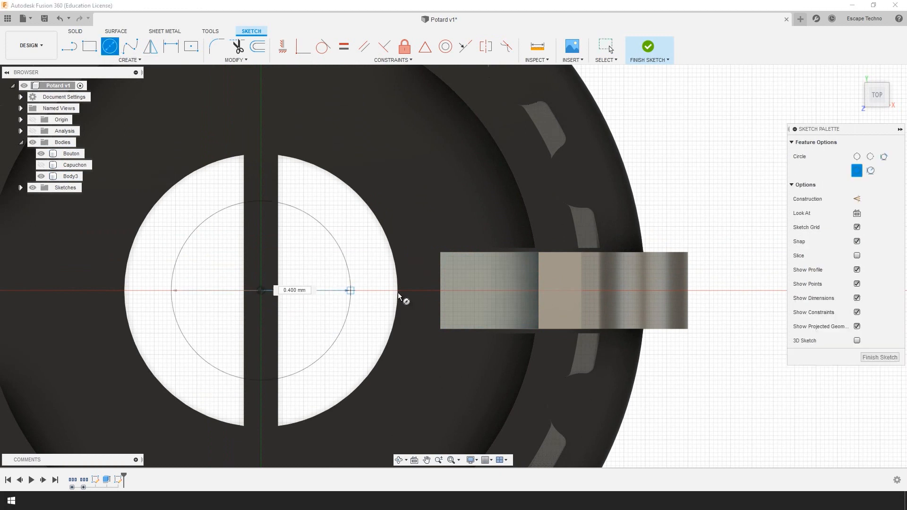
left_click(538, 291)
key("Escape")
Extrude the two thin slivers between the circle and the step's straight edge up to the marker's upper face
scroll(515, 261, "up", 6)
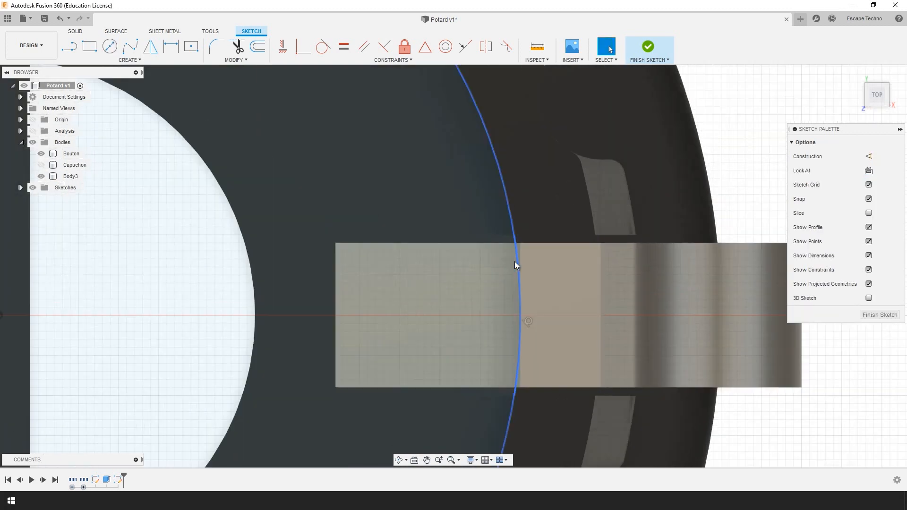
left_click(514, 229)
scroll(455, 207, "down", 4)
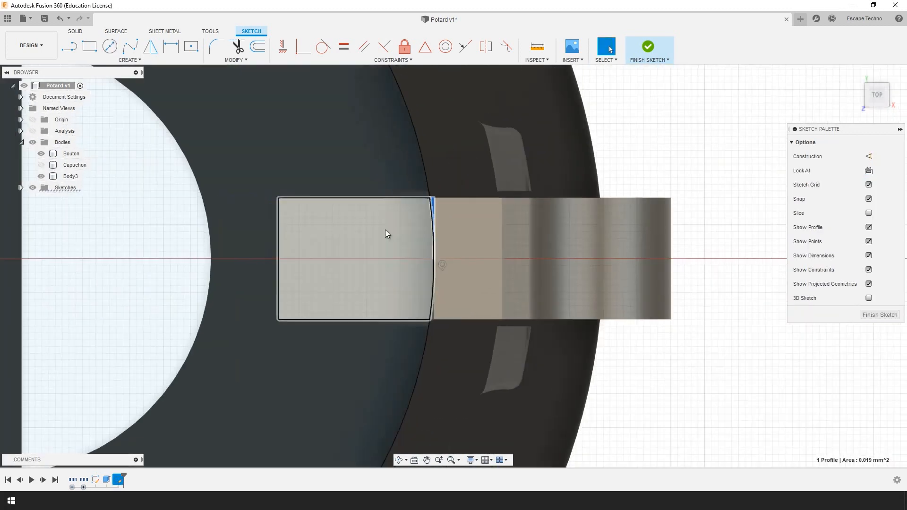
scroll(427, 319, "up", 6)
scroll(489, 300, "up", 2)
left_click(507, 296, "ctrl")
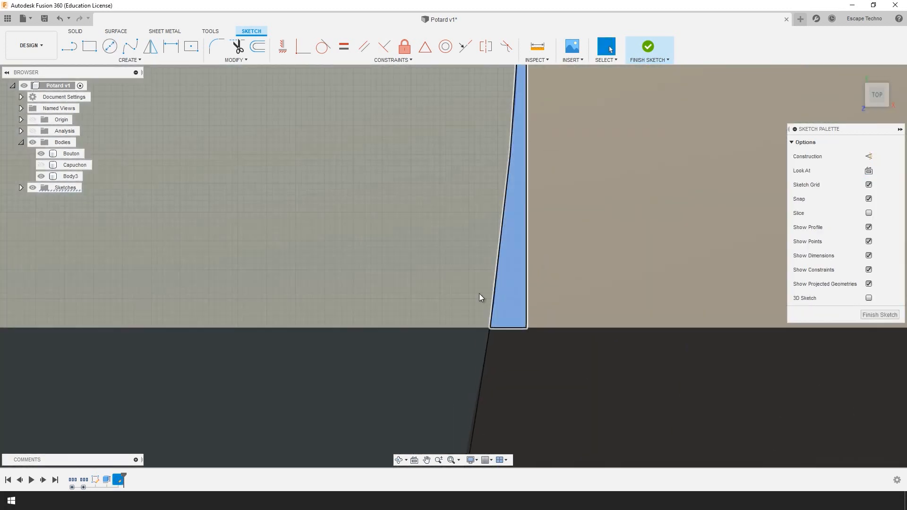
scroll(447, 321, "down", 5)
key("e")
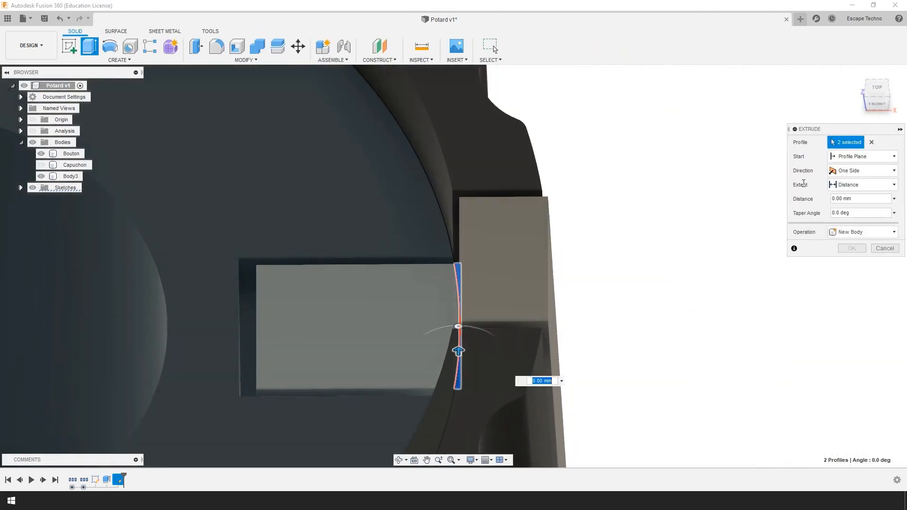
left_click(856, 184)
left_click(850, 209)
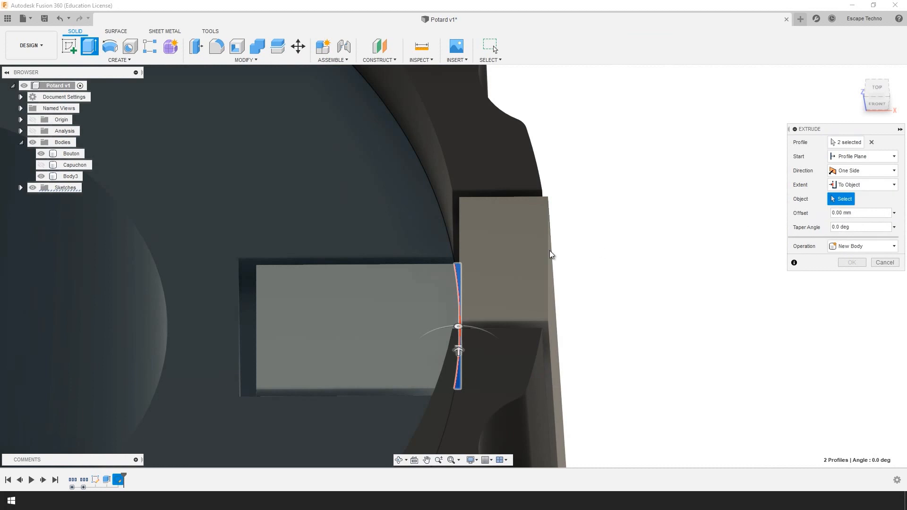
left_click(508, 259)
left_click(860, 295)
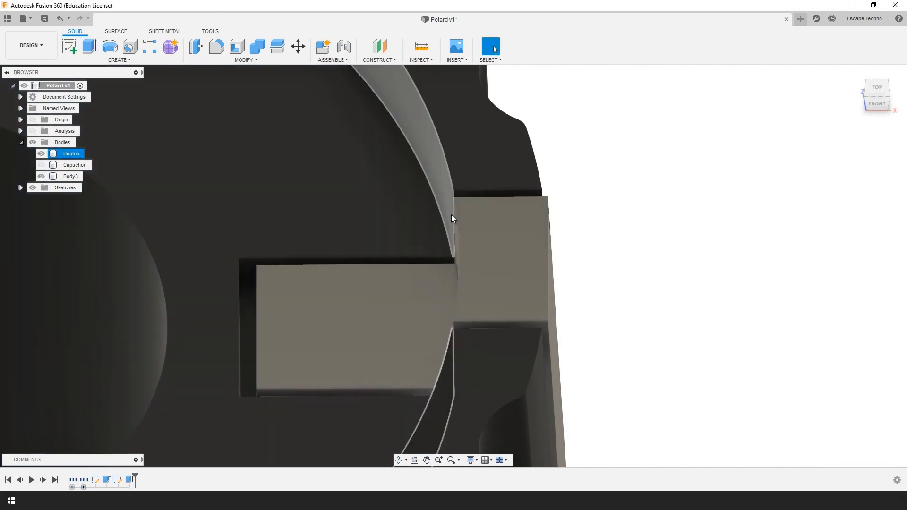
Examine the marker's curved step and its fit along the knob's side and collar from several angles
scroll(601, 305, "down", 3)
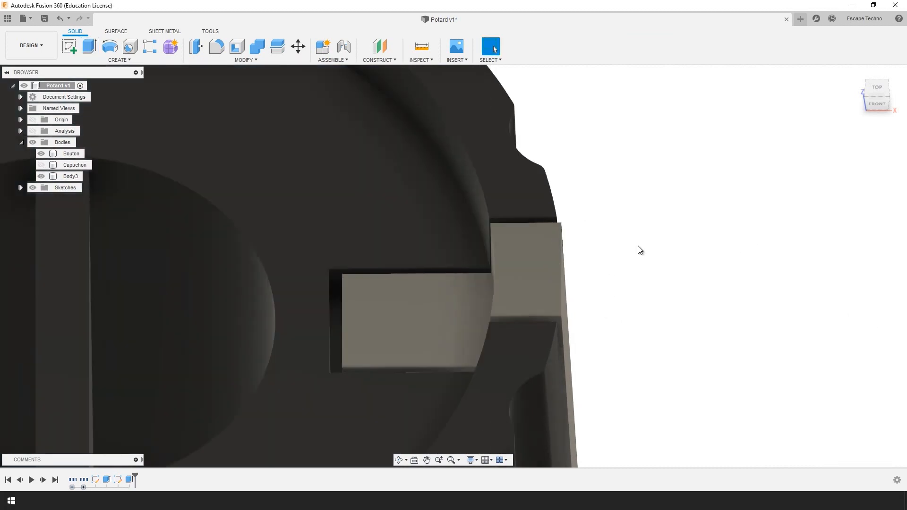
scroll(639, 249, "up", 3)
middle_click_drag(632, 266, 509, 240, "shift")
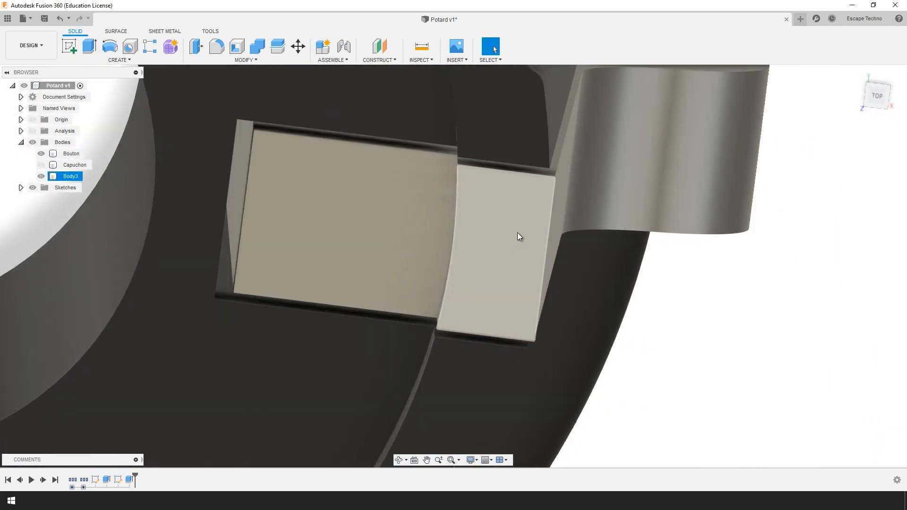
scroll(518, 237, "down", 3)
middle_click_drag(561, 312, 556, 281, "shift")
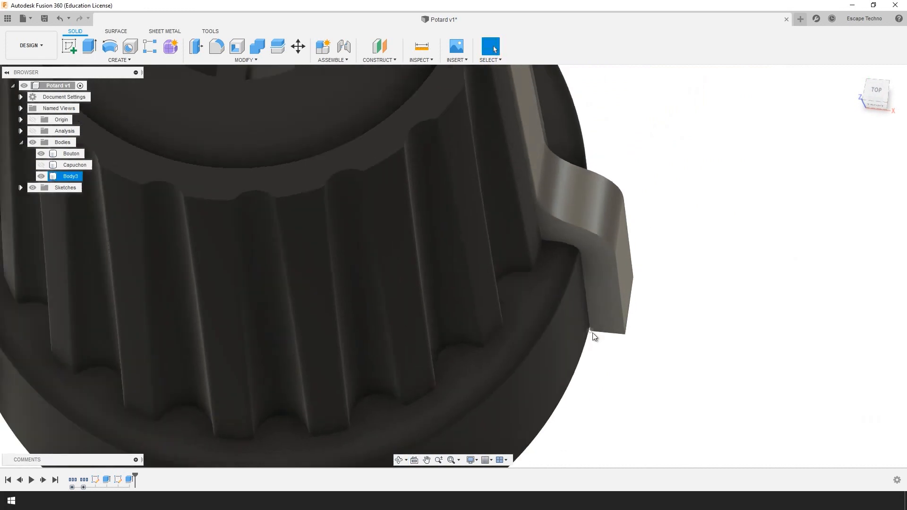
scroll(596, 334, "down", 4)
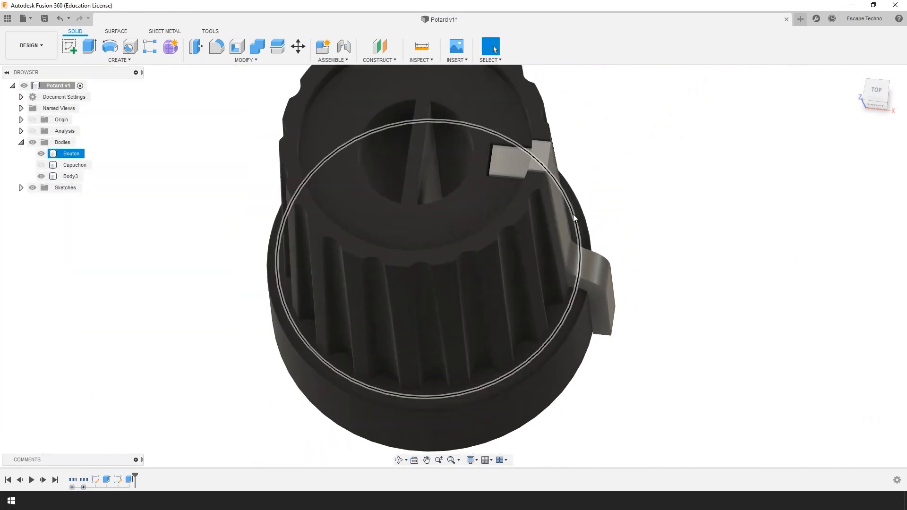
scroll(678, 272, "down", 1)
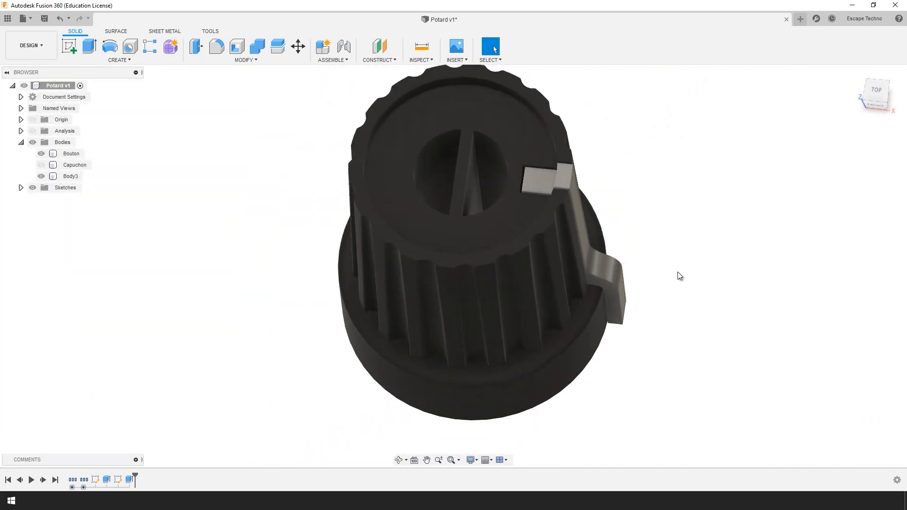
scroll(692, 359, "up", 2)
scroll(680, 348, "down", 1)
middle_click_drag(670, 324, 668, 289, "shift")
scroll(668, 296, "down", 3)
scroll(628, 145, "up", 2)
middle_click_drag(694, 179, 652, 189, "shift")
scroll(610, 305, "down", 2)
scroll(611, 381, "up", 2)
scroll(624, 368, "up", 1)
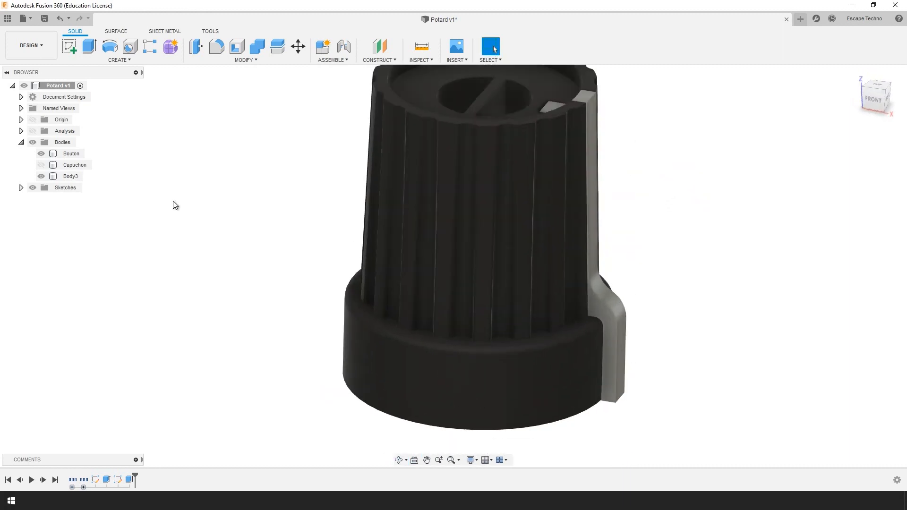
Show the Capuchon body again and rename the marker body as Repère
left_click(41, 165)
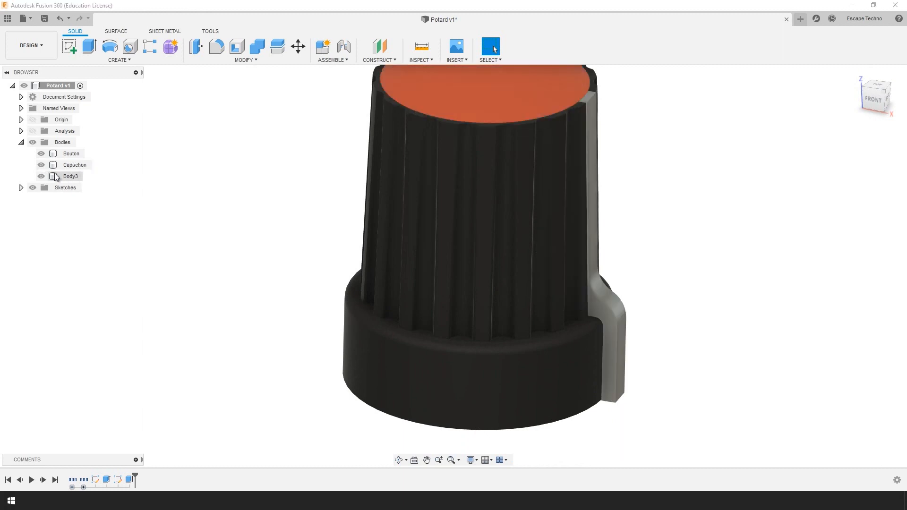
left_click(71, 176)
double_click(69, 177)
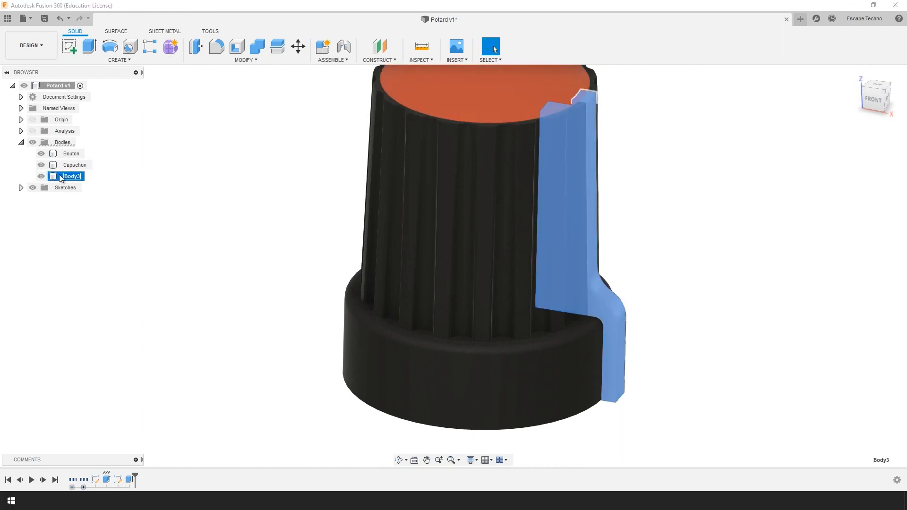
key("Return")
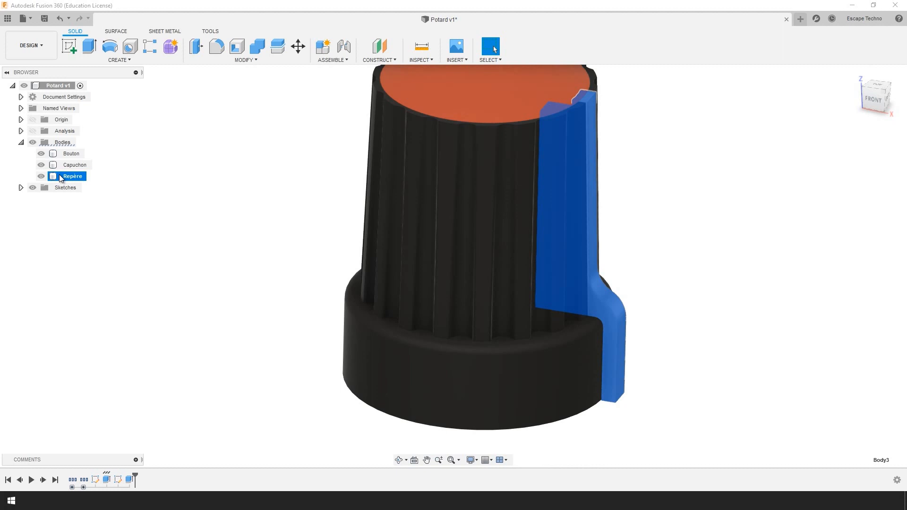
Return to the home view and apply the Plastic - Matte (White) appearance to the Repère body
scroll(829, 247, "down", 2)
left_click(851, 165)
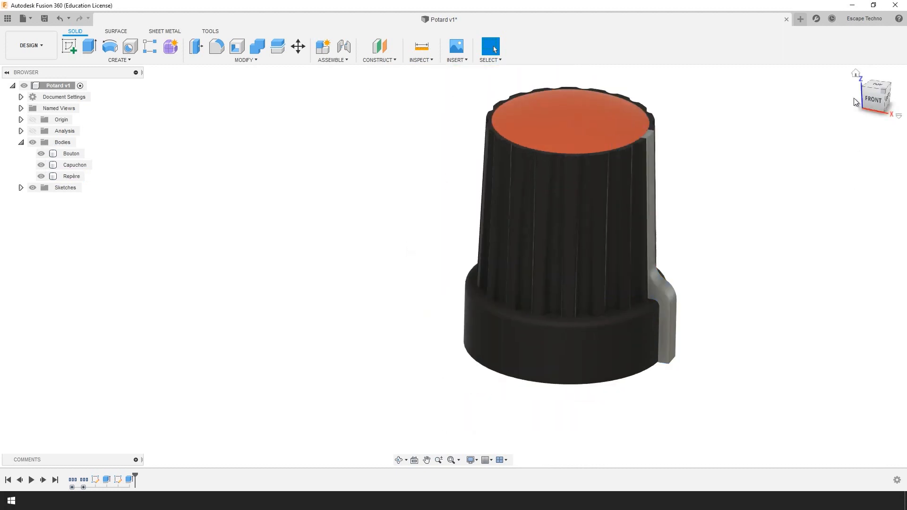
left_click(858, 74)
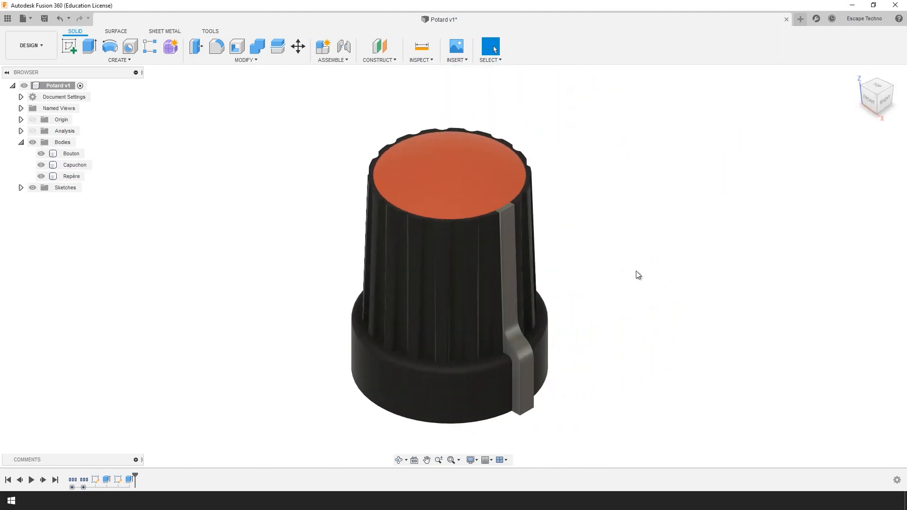
key("a")
left_click_drag(770, 427, 522, 359)
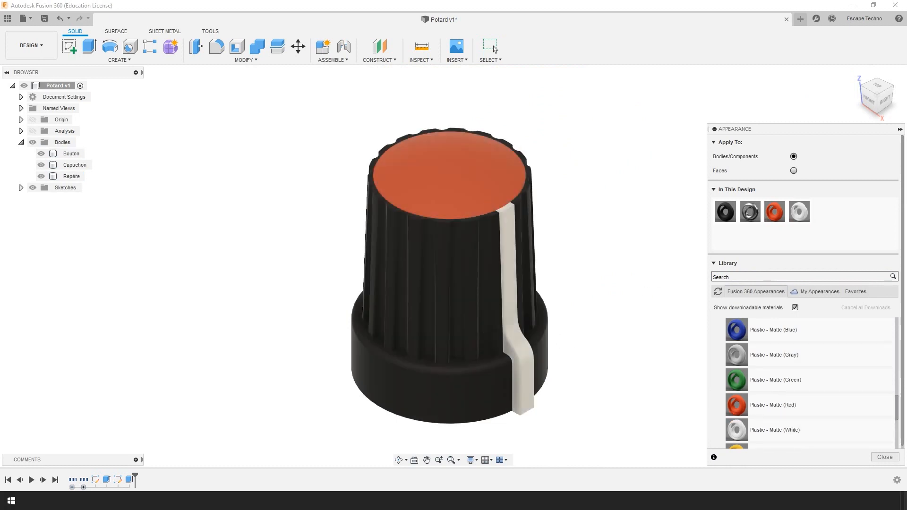
left_click(885, 457)
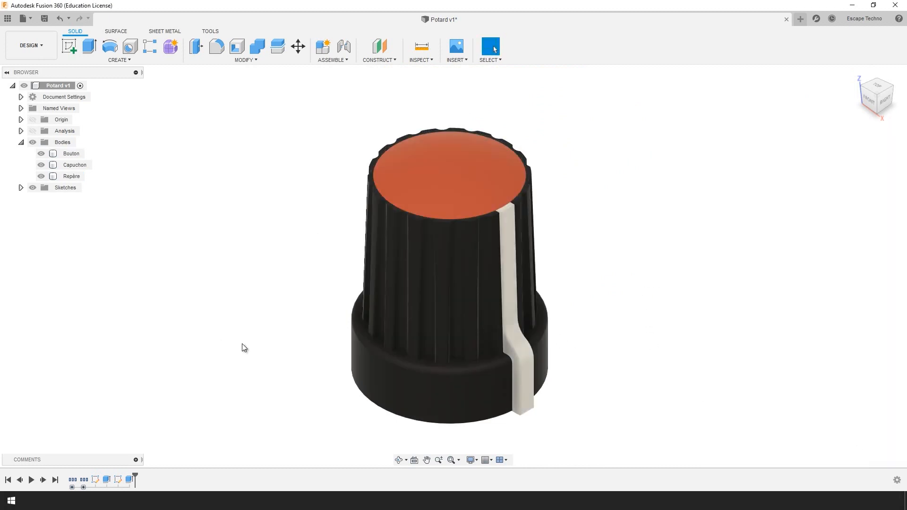
Group the marker's sketch and extrude features, from its first sketch to the last extrusion, in the design history
left_click(96, 480)
left_click(129, 480, "shift")
right_click(129, 480)
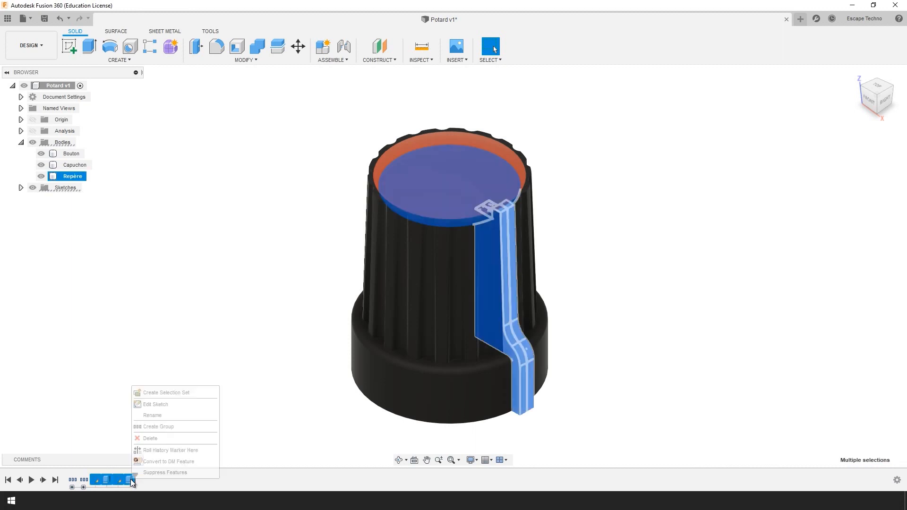
left_click(158, 428)
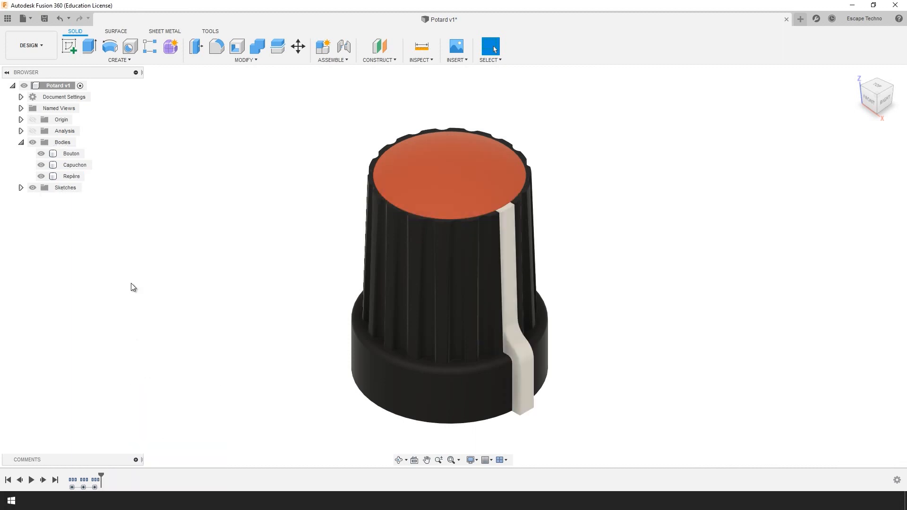